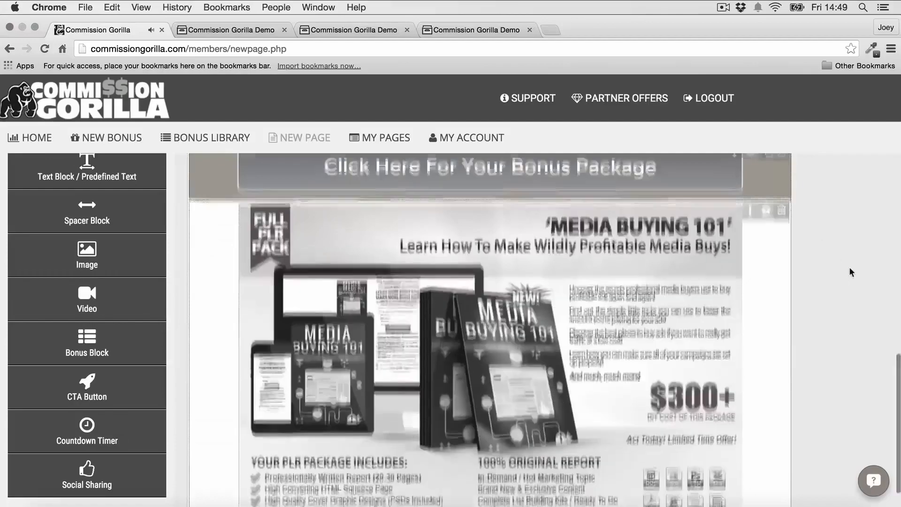
Step: Add a bonus block below the Media Buying 101 content and fill it with the Bonus 4 Image bonus
{"action": "left_click", "coordinate": [87, 343]}
{"action": "left_click", "coordinate": [501, 266]}
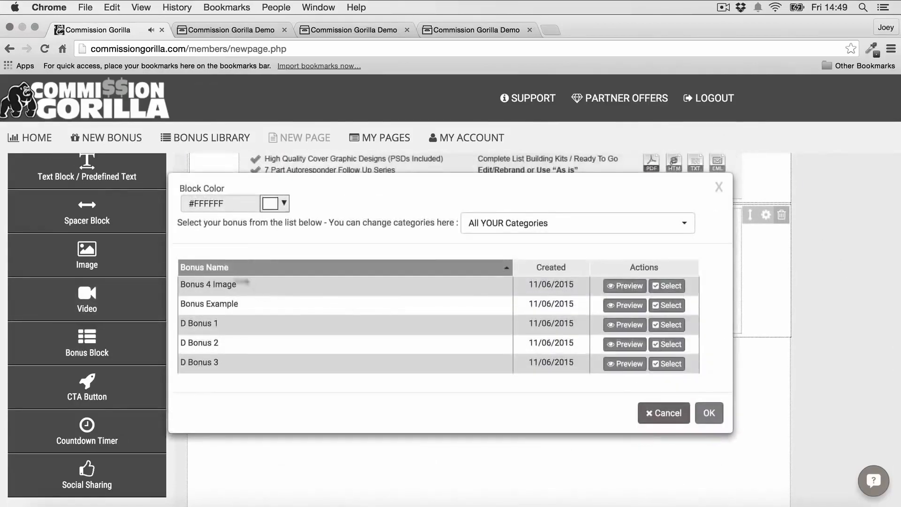
{"action": "left_click", "coordinate": [666, 285]}
{"action": "scroll", "coordinate": [819, 253], "scroll_direction": "down", "scroll_amount": 1}
{"action": "scroll", "coordinate": [811, 255], "scroll_direction": "down", "scroll_amount": 3}
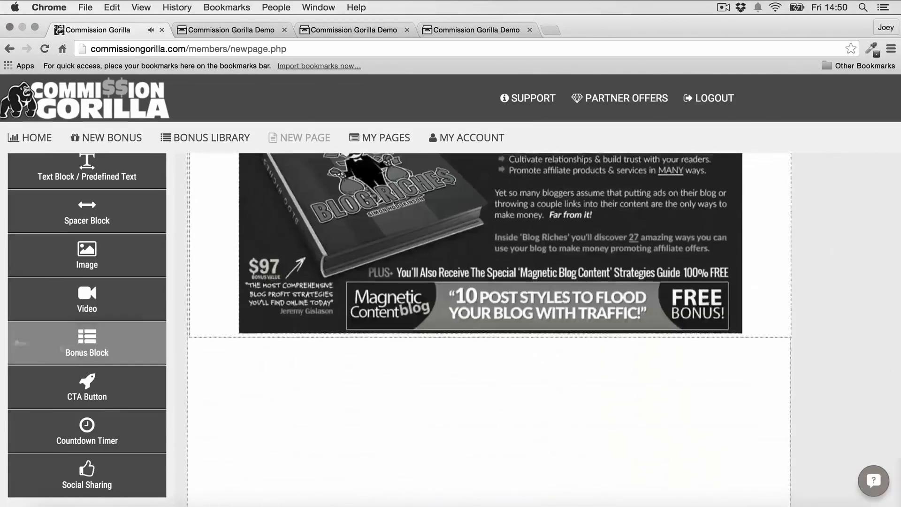
Step: Add another bonus block at the end of the page using the D Bonus 2 bonus and review the page
{"action": "left_click", "coordinate": [87, 343]}
{"action": "left_click", "coordinate": [498, 266]}
{"action": "left_click", "coordinate": [668, 344]}
{"action": "scroll", "coordinate": [780, 289], "scroll_direction": "down", "scroll_amount": 1}
{"action": "scroll", "coordinate": [780, 289], "scroll_direction": "up", "scroll_amount": 20}
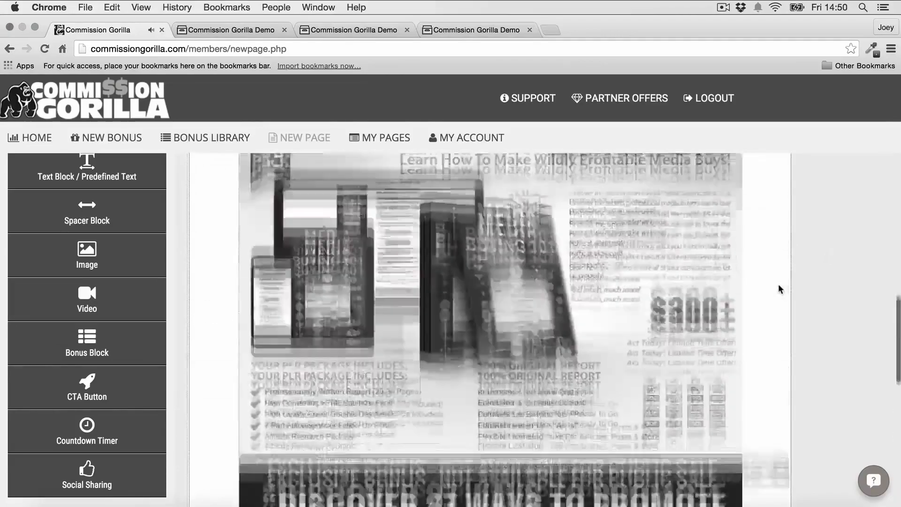
{"action": "scroll", "coordinate": [780, 289], "scroll_direction": "down", "scroll_amount": 20}
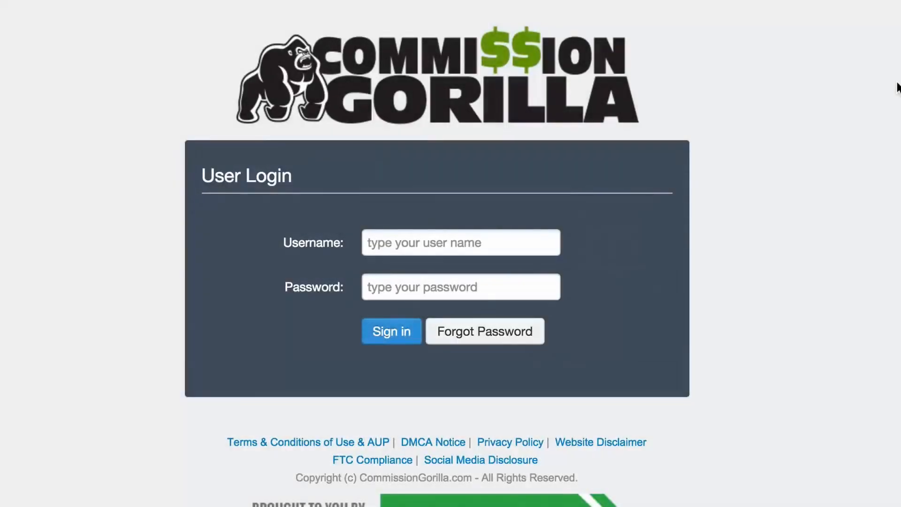
Step: Enter the account username and password in the user login form to sign in
{"action": "left_click", "coordinate": [533, 235]}
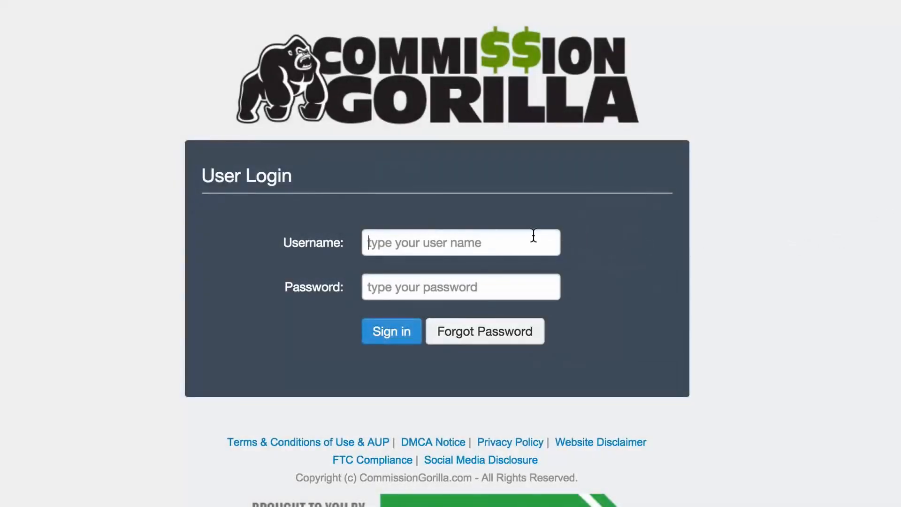
{"action": "type", "text": "joeyxdemo"}
{"action": "left_click", "coordinate": [480, 269]}
{"action": "left_click", "coordinate": [536, 285]}
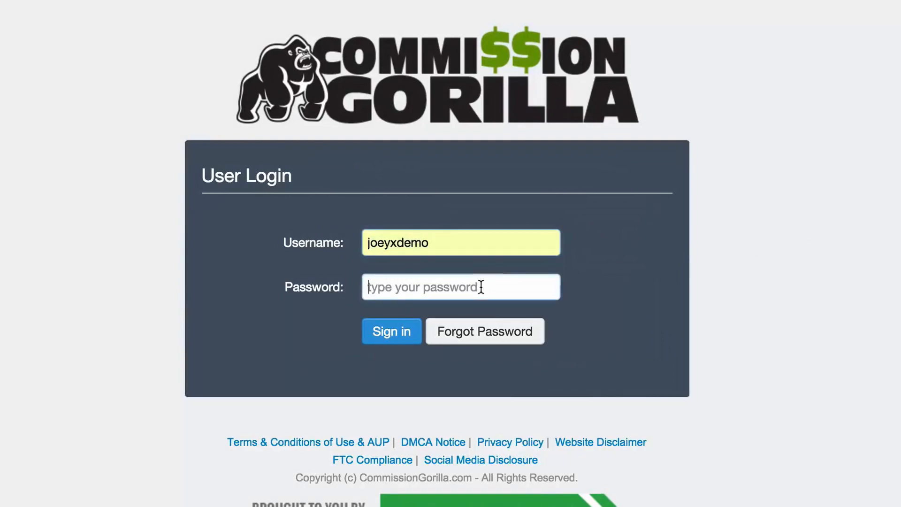
{"action": "type", "text": "•••••"}
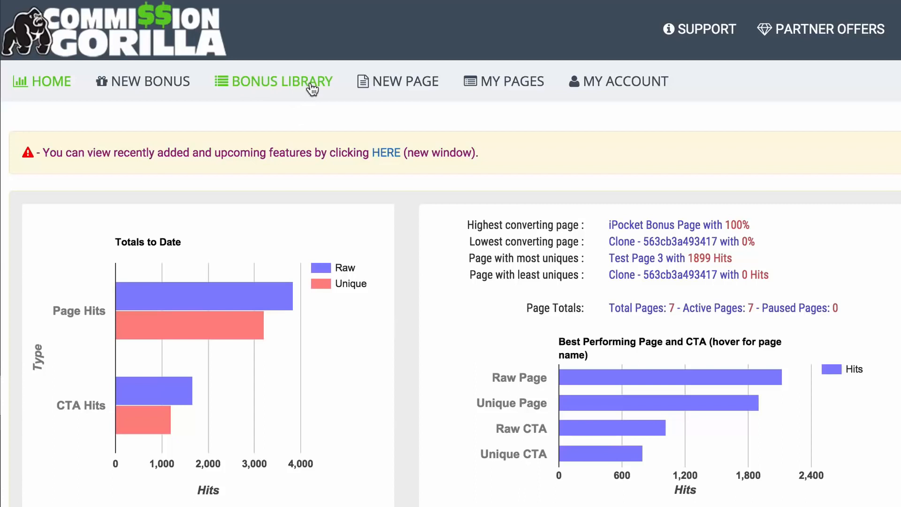
Step: Look through the bonus library, the new page builder and the list of existing pages, and return to the home dashboard
{"action": "left_click", "coordinate": [282, 85]}
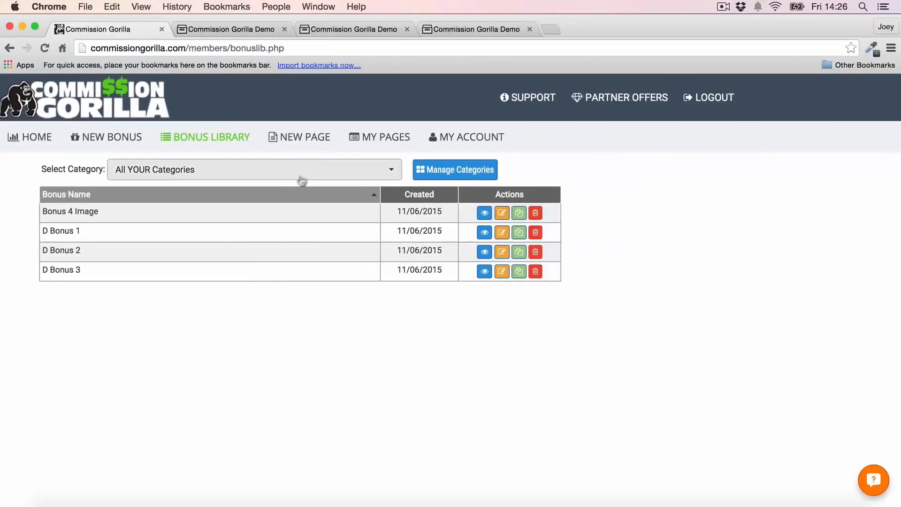
{"action": "left_click", "coordinate": [304, 142]}
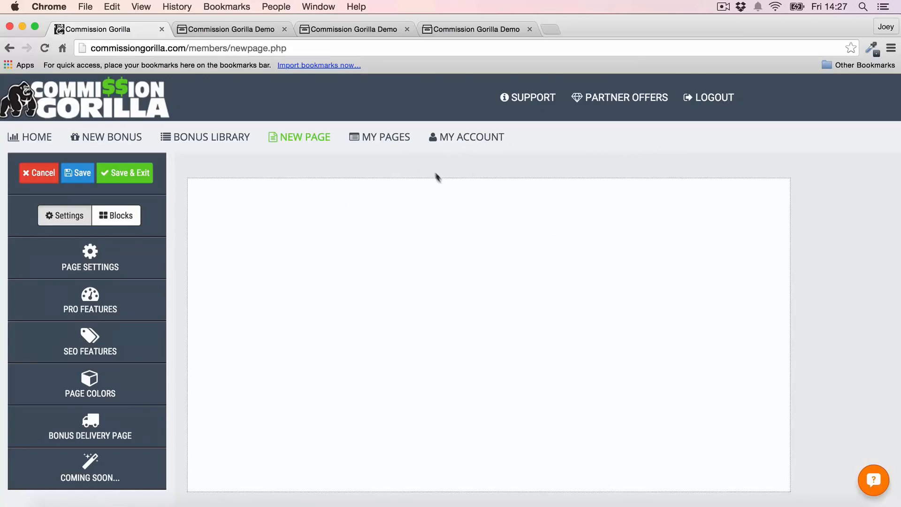
{"action": "left_click", "coordinate": [396, 140]}
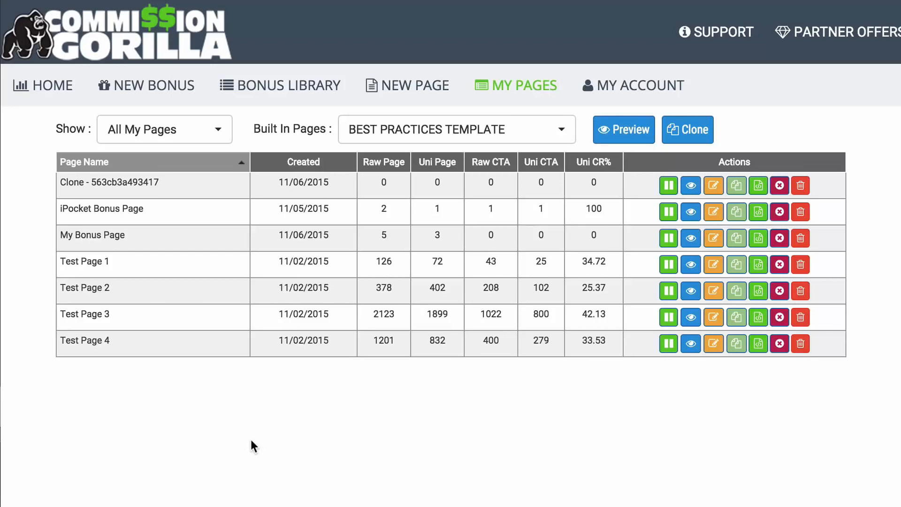
{"action": "left_click", "coordinate": [66, 94]}
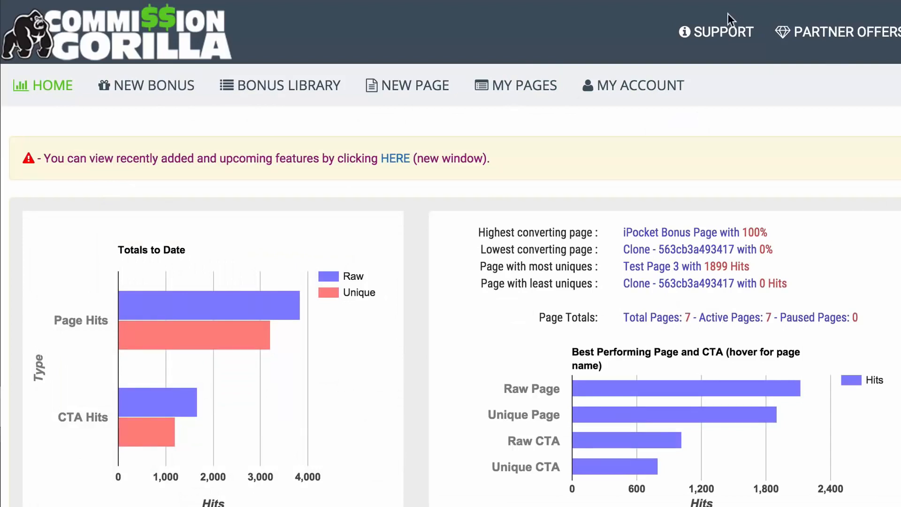
Step: Open the bonus library and preview the D Bonus 1 bonus
{"action": "left_click", "coordinate": [151, 86]}
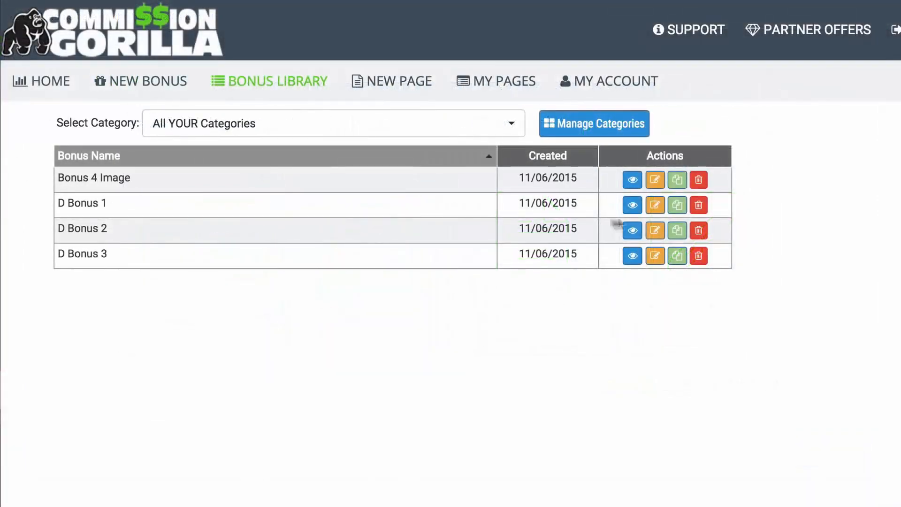
{"action": "left_click", "coordinate": [632, 205]}
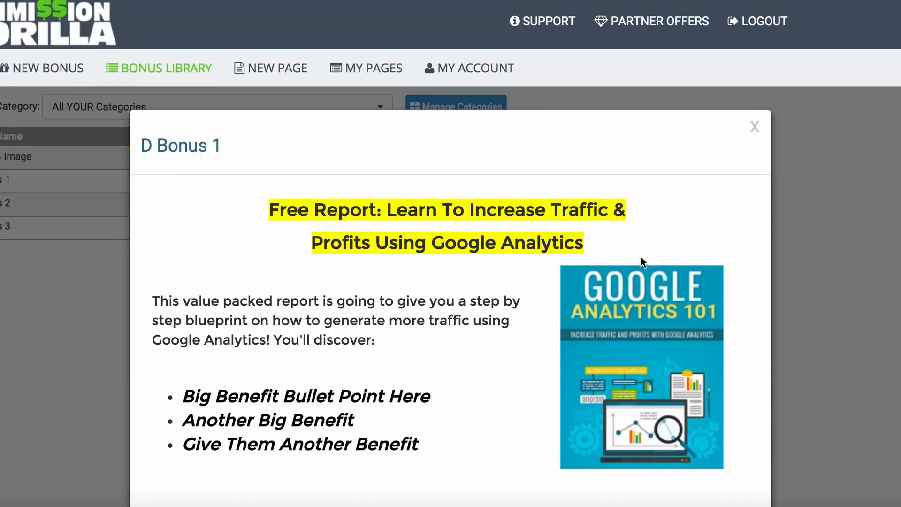
{"action": "left_click", "coordinate": [2, 279]}
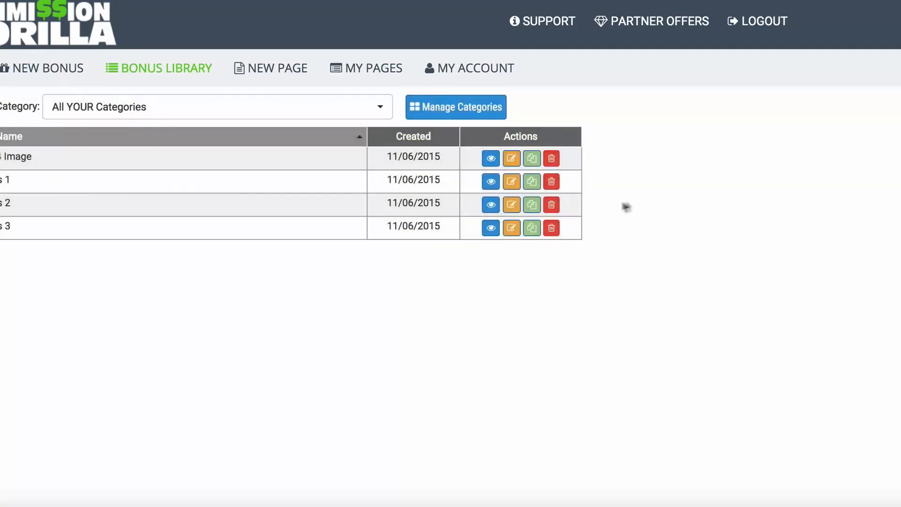
Step: Preview the D Bonus 2 and D Bonus 3 bonuses from the bonus library
{"action": "left_click", "coordinate": [490, 205]}
{"action": "scroll", "coordinate": [757, 205], "scroll_direction": "down", "scroll_amount": 3}
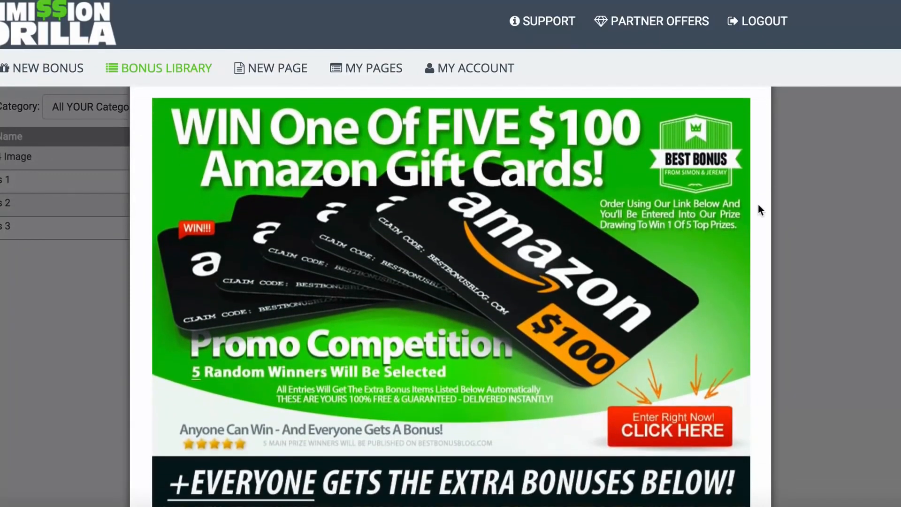
{"action": "scroll", "coordinate": [758, 205], "scroll_direction": "down", "scroll_amount": 1}
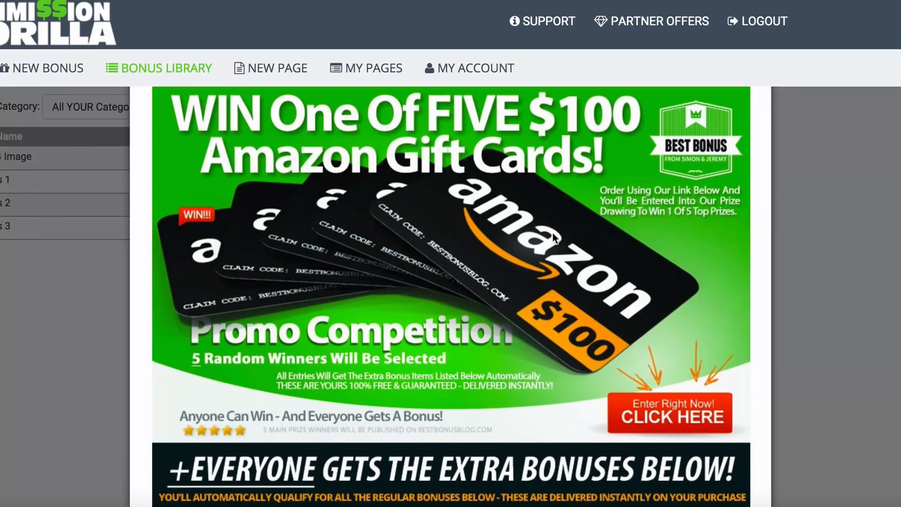
{"action": "scroll", "coordinate": [548, 236], "scroll_direction": "up", "scroll_amount": 1}
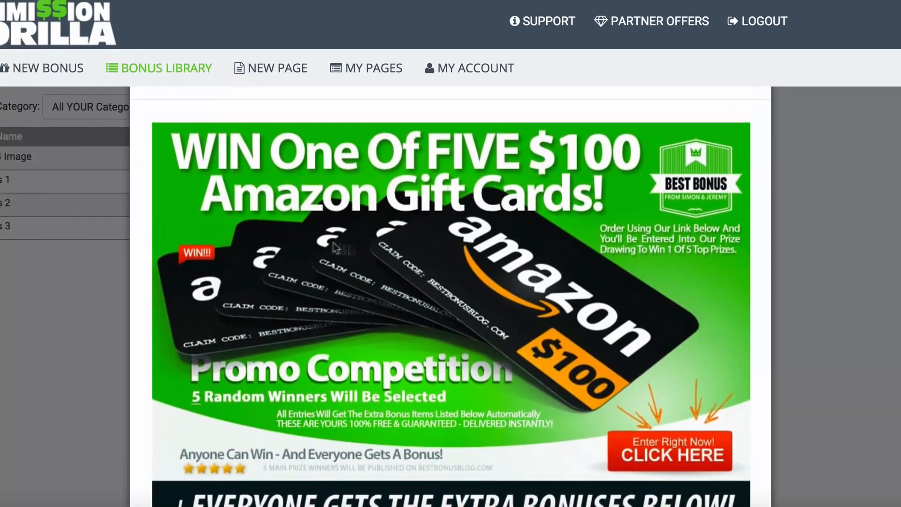
{"action": "scroll", "coordinate": [397, 241], "scroll_direction": "down", "scroll_amount": 1}
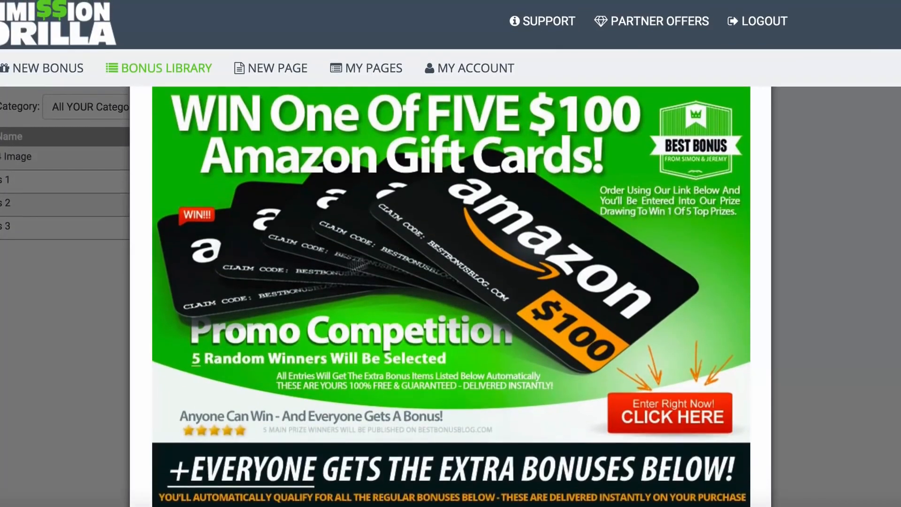
{"action": "left_click", "coordinate": [61, 344]}
{"action": "left_click", "coordinate": [490, 228]}
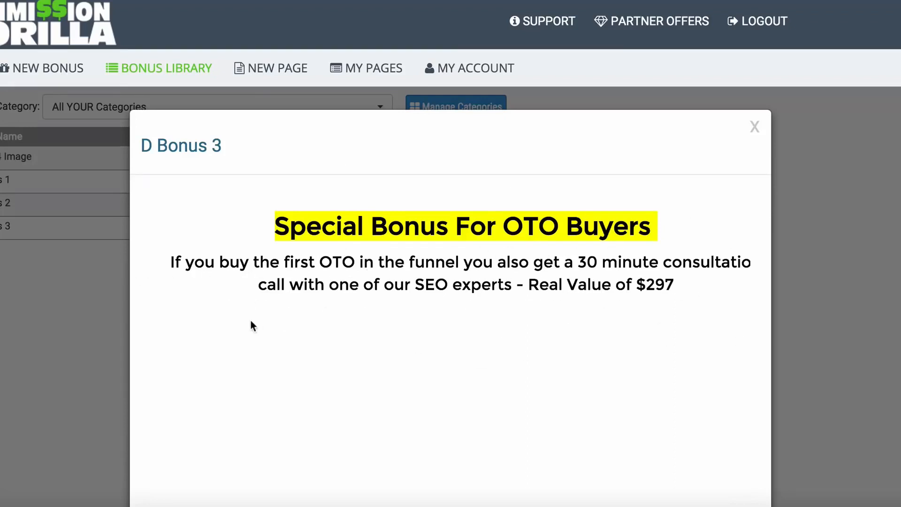
{"action": "left_click", "coordinate": [76, 311]}
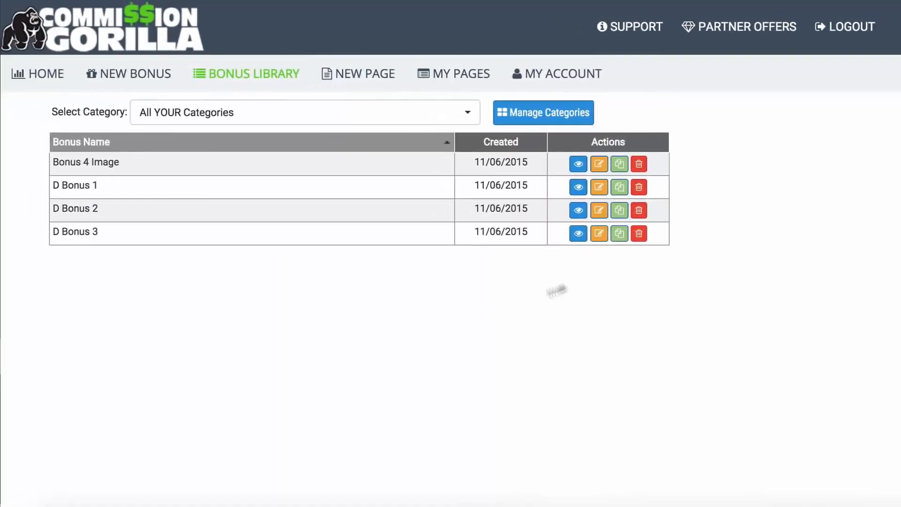
Step: Start a new bonus block with the Image/Graphic layout
{"action": "left_click", "coordinate": [132, 74]}
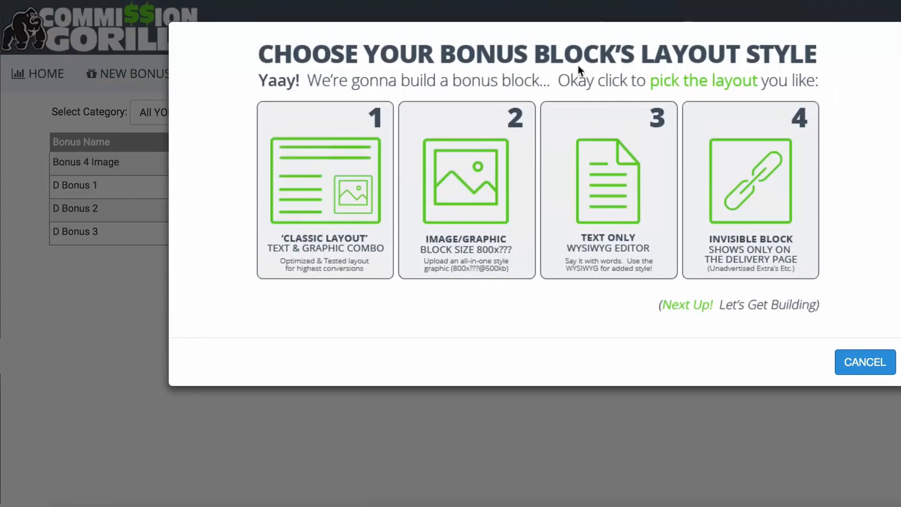
{"action": "left_click", "coordinate": [469, 176]}
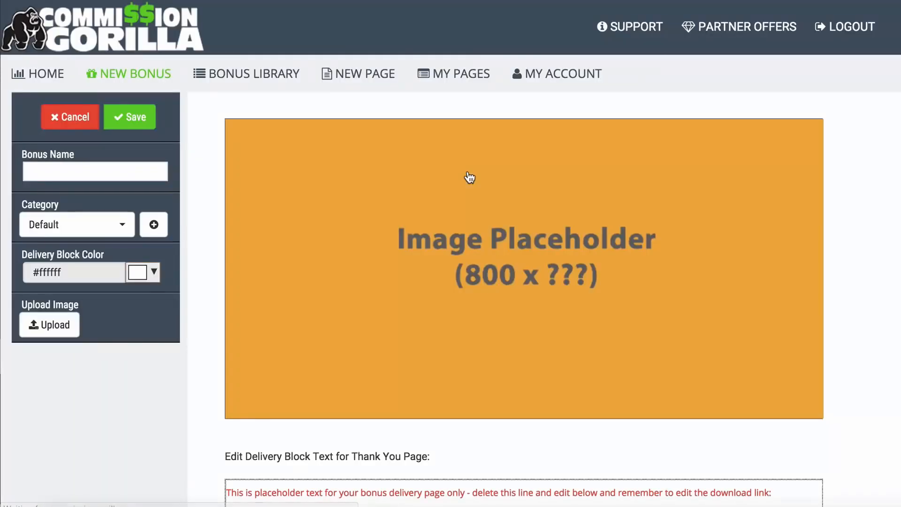
Step: Name the new bonus Bonus Example and assign it to the Review Bonuses category
{"action": "left_click", "coordinate": [79, 172]}
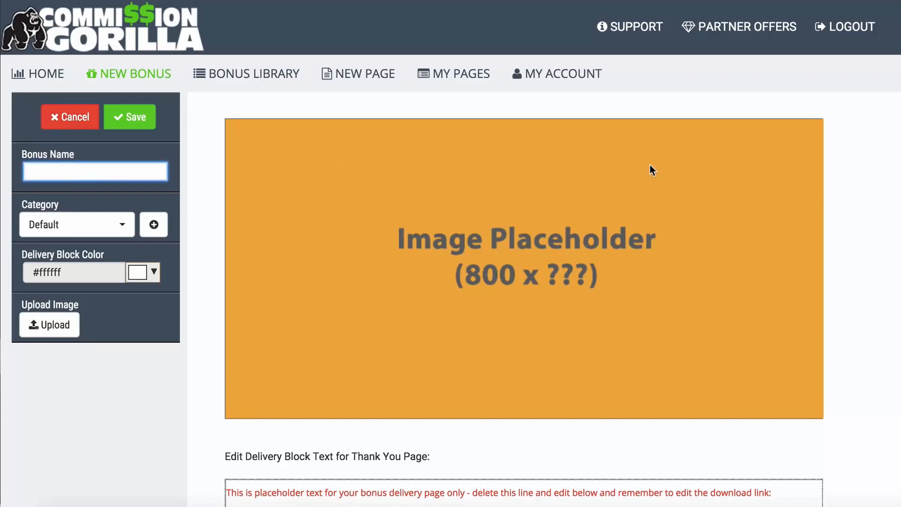
{"action": "type", "text": "Bon"}
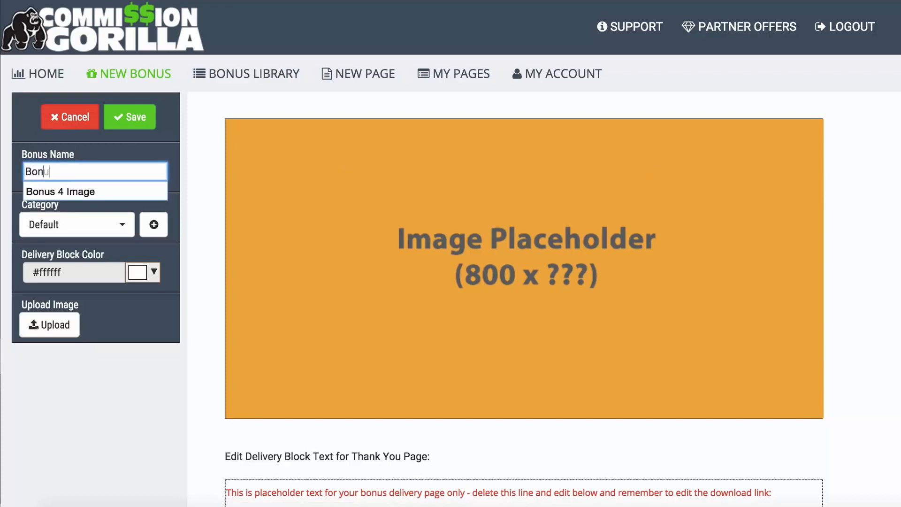
{"action": "type", "text": "us Example"}
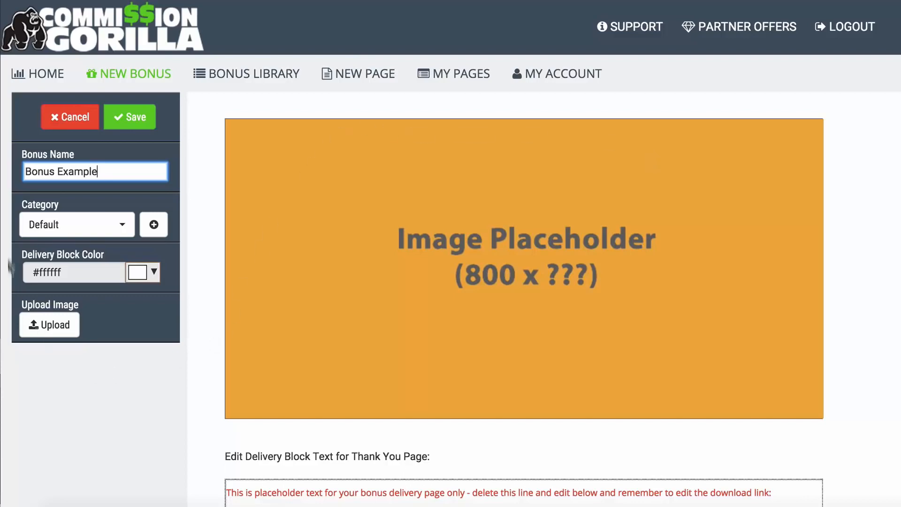
{"action": "left_click", "coordinate": [120, 225]}
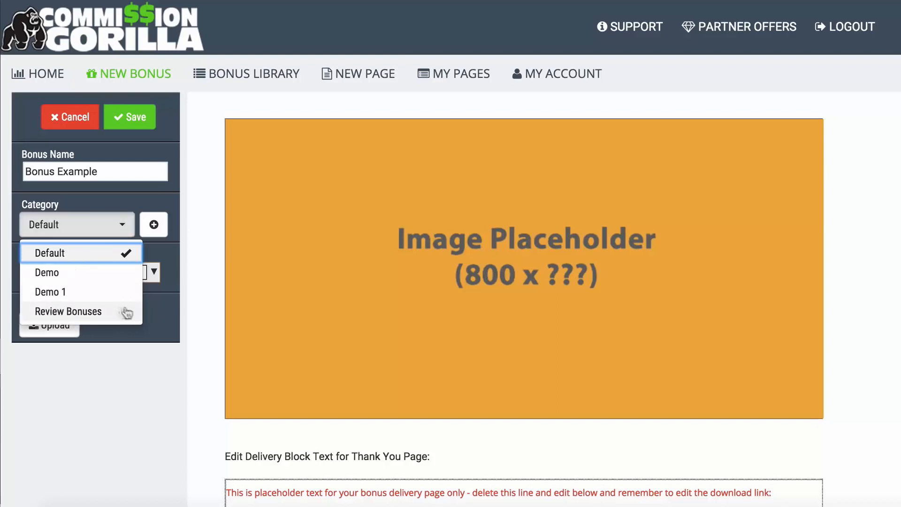
{"action": "left_click", "coordinate": [71, 311]}
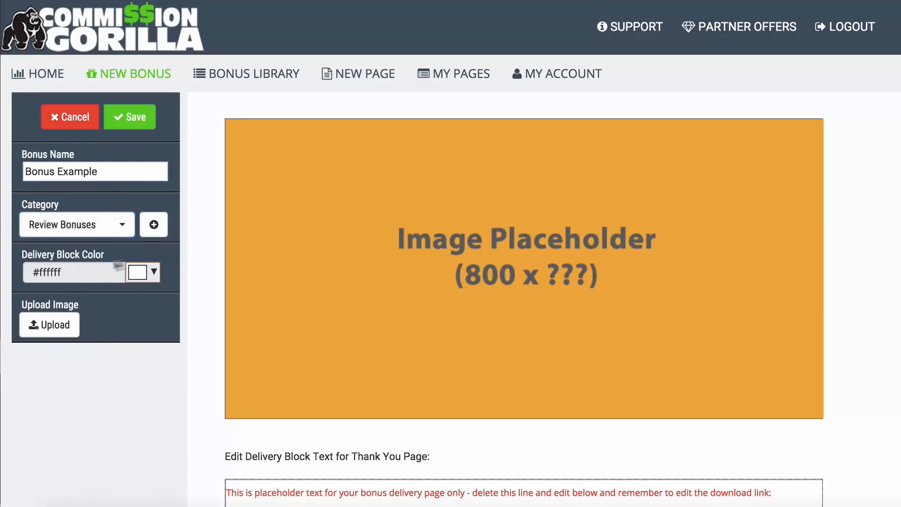
Step: Delete the red placeholder notice line from the delivery block text for the thank you page
{"action": "scroll", "coordinate": [202, 263], "scroll_direction": "down", "scroll_amount": 3}
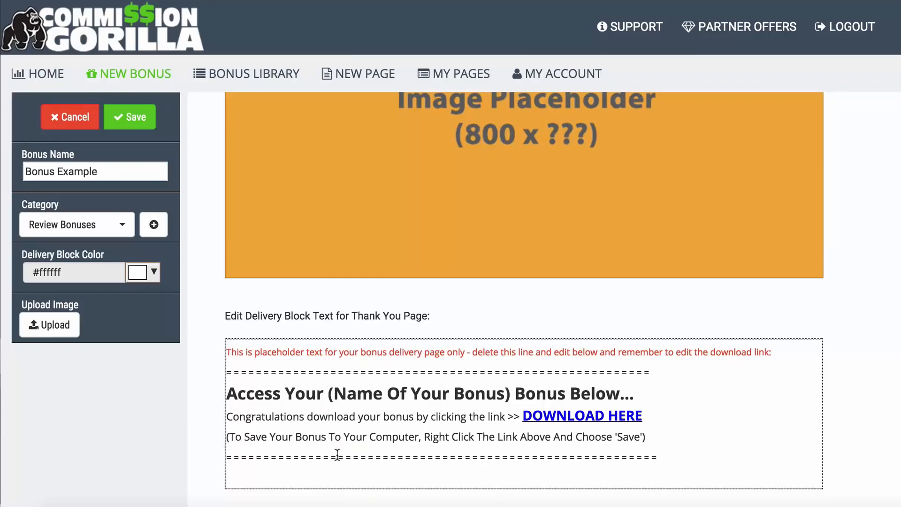
{"action": "left_click", "coordinate": [337, 359]}
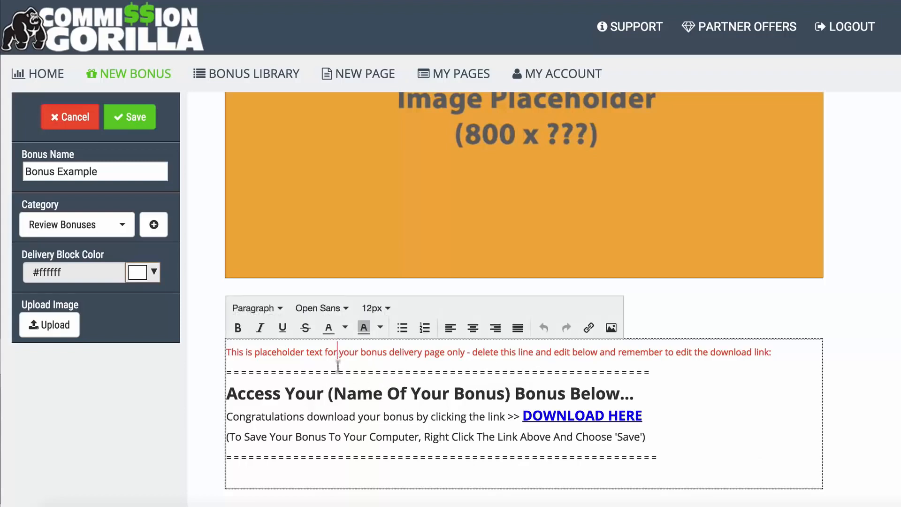
{"action": "left_click_drag", "start_coordinate": [772, 350], "coordinate": [230, 349]}
{"action": "key", "text": "BackSpace"}
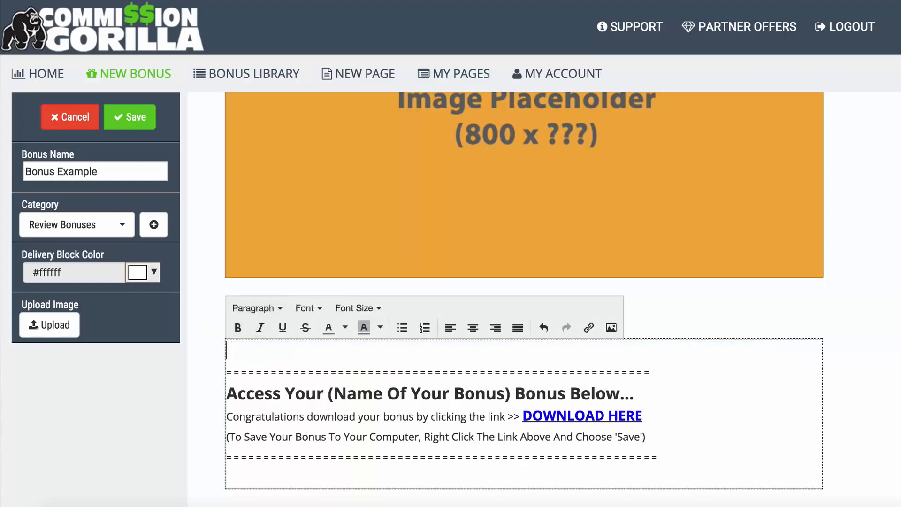
{"action": "left_click_drag", "start_coordinate": [329, 394], "coordinate": [496, 395]}
{"action": "left_click", "coordinate": [497, 396]}
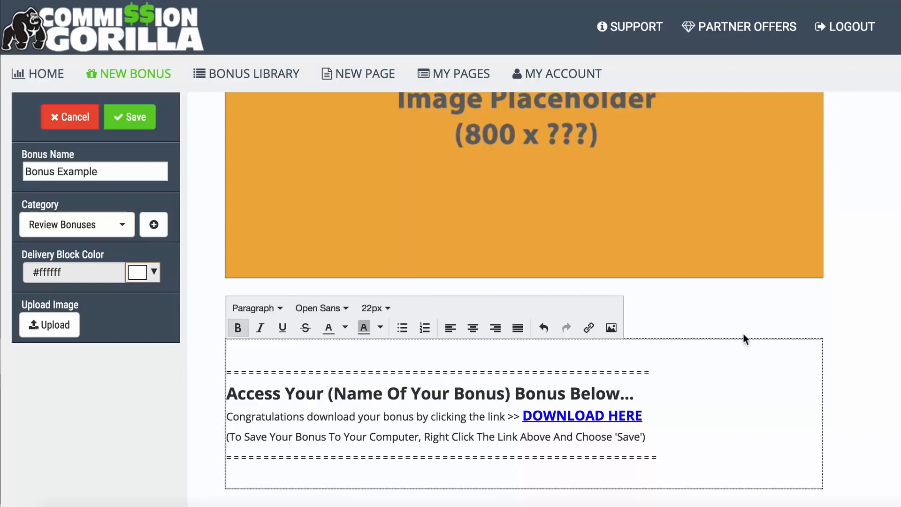
{"action": "left_click", "coordinate": [207, 391]}
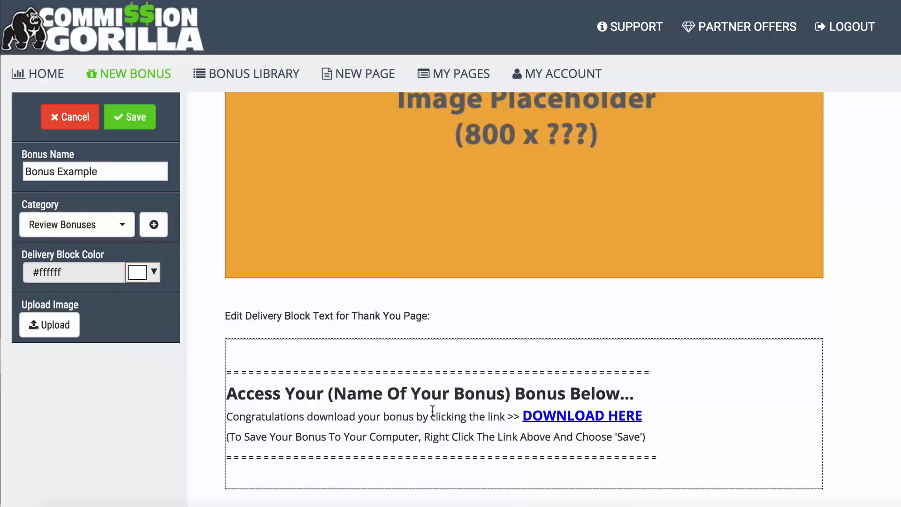
Step: Try red (#ff0000) and black (#000000) as the delivery block color and restore it to white (#ffffff)
{"action": "left_click", "coordinate": [151, 281]}
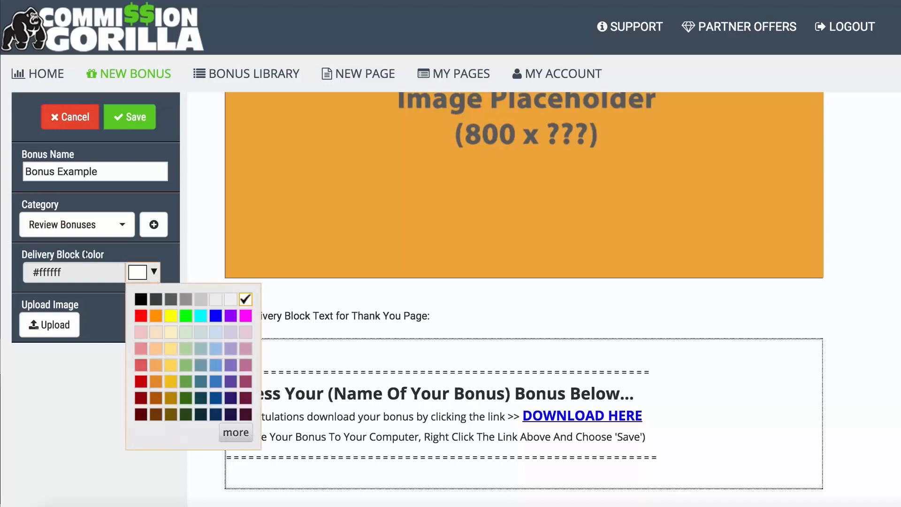
{"action": "left_click", "coordinate": [141, 316]}
{"action": "left_click", "coordinate": [148, 281]}
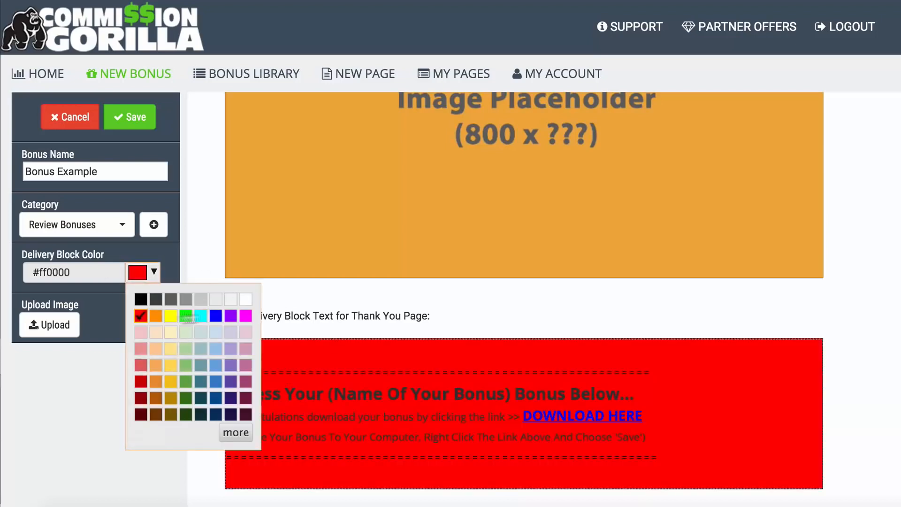
{"action": "left_click", "coordinate": [139, 299]}
{"action": "left_click", "coordinate": [141, 276]}
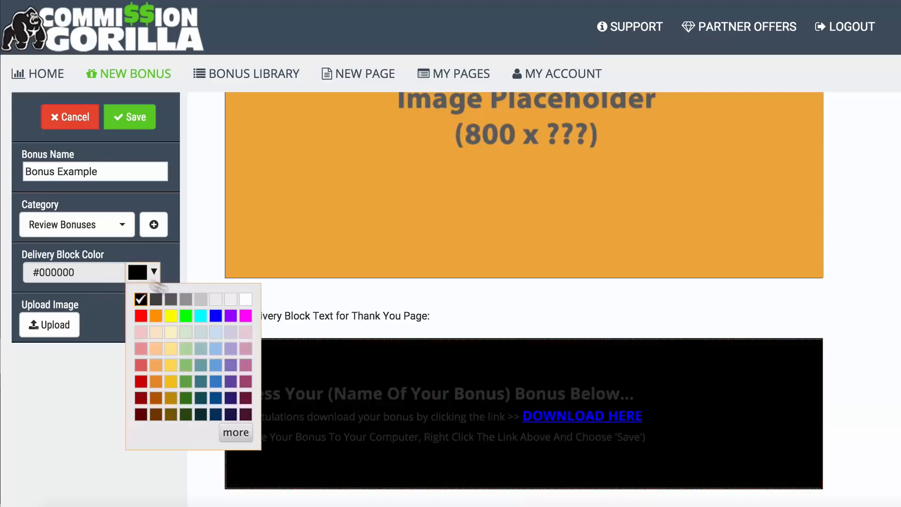
{"action": "left_click", "coordinate": [245, 298]}
Step: Upload Media Buying 101.jpg from the CG DEMO BONUSES folder as the bonus image and save the bonus
{"action": "scroll", "coordinate": [197, 258], "scroll_direction": "up", "scroll_amount": 3}
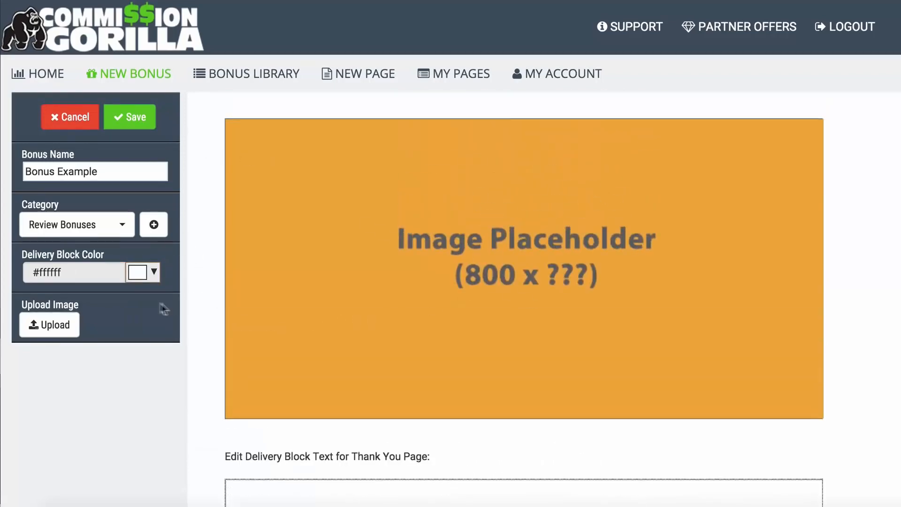
{"action": "left_click", "coordinate": [42, 324]}
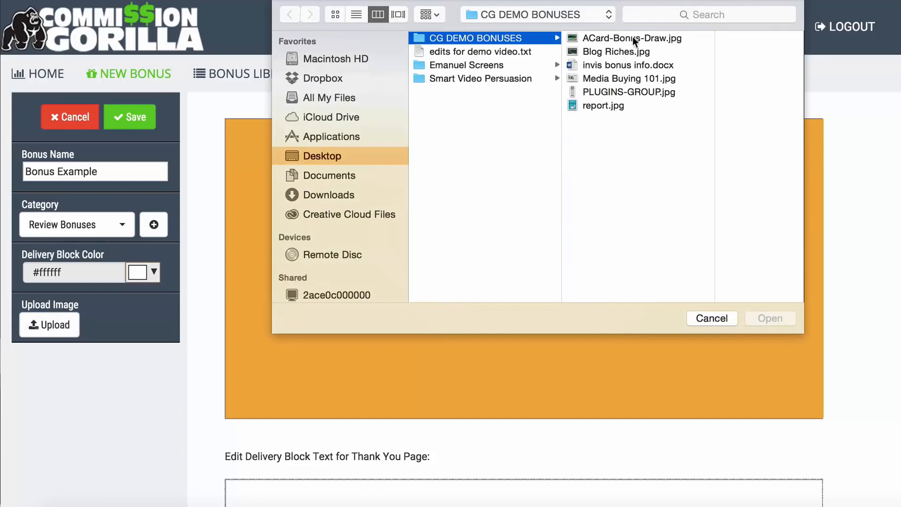
{"action": "left_click", "coordinate": [598, 79]}
{"action": "left_click", "coordinate": [769, 318]}
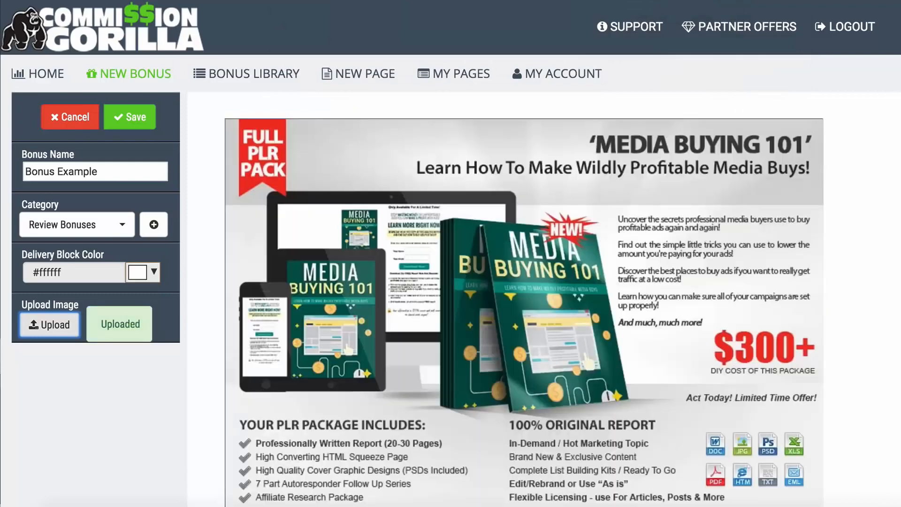
{"action": "scroll", "coordinate": [523, 300], "scroll_direction": "down", "scroll_amount": 2}
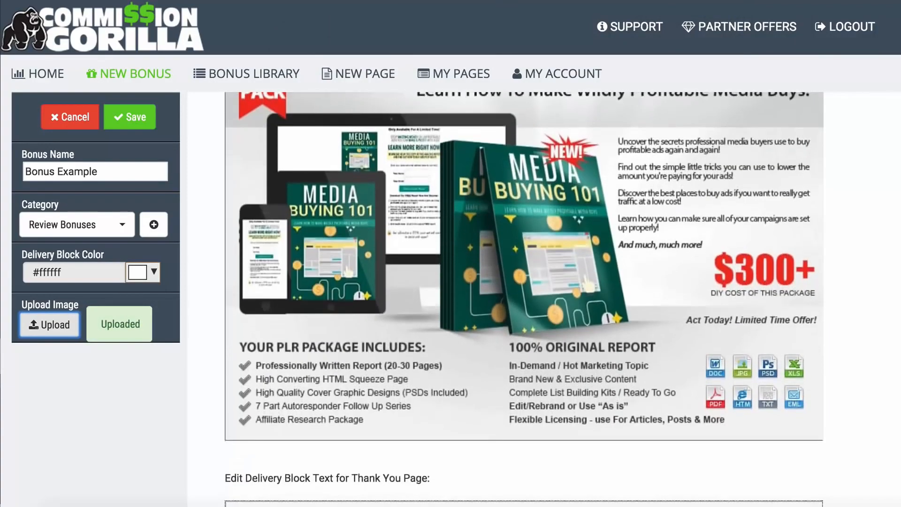
{"action": "scroll", "coordinate": [524, 301], "scroll_direction": "up", "scroll_amount": 1}
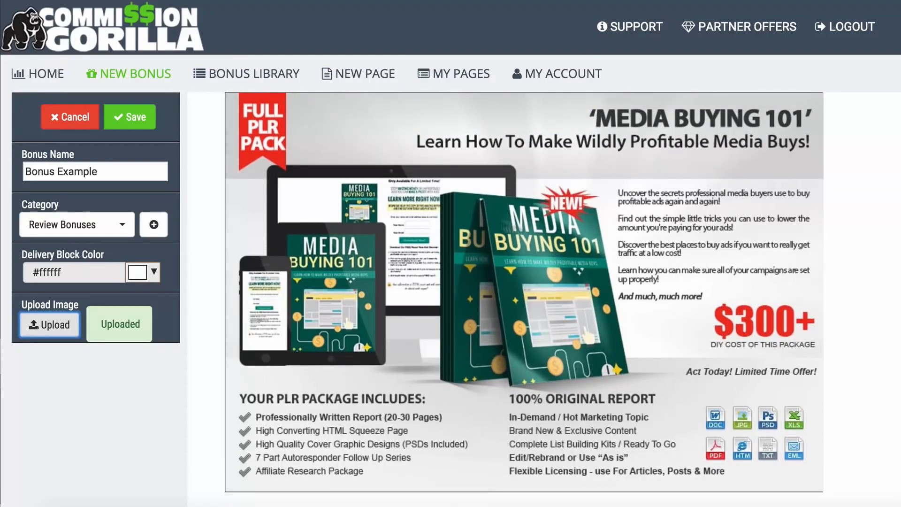
{"action": "scroll", "coordinate": [515, 213], "scroll_direction": "up", "scroll_amount": 1}
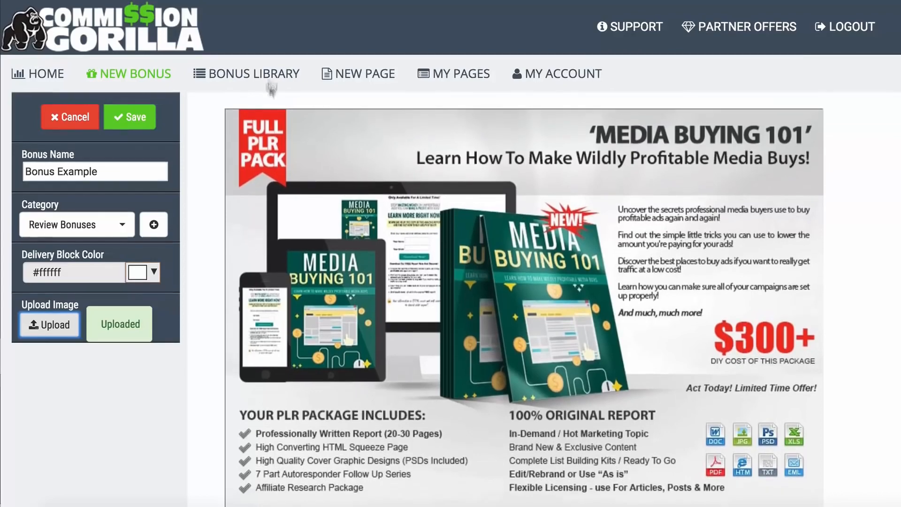
{"action": "left_click", "coordinate": [126, 123]}
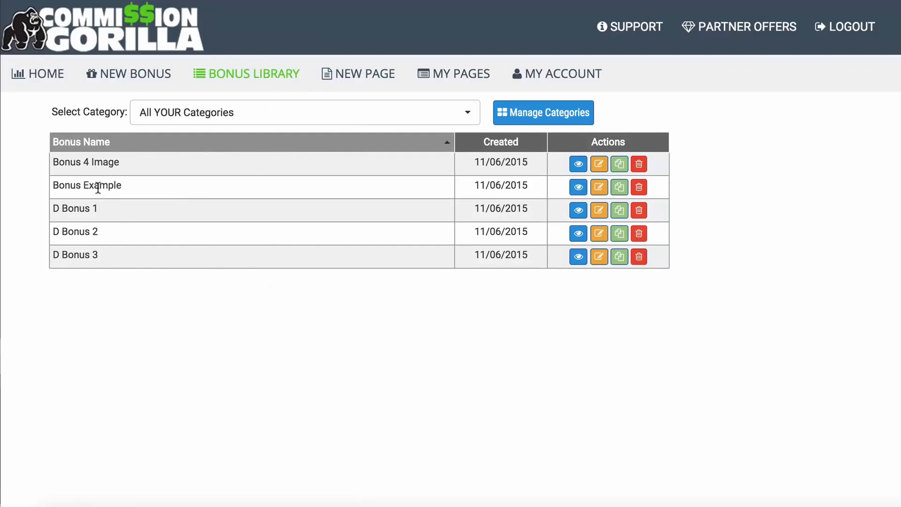
Step: Preview the Bonus Example bonus from the bonus library and close the preview
{"action": "left_click", "coordinate": [578, 187]}
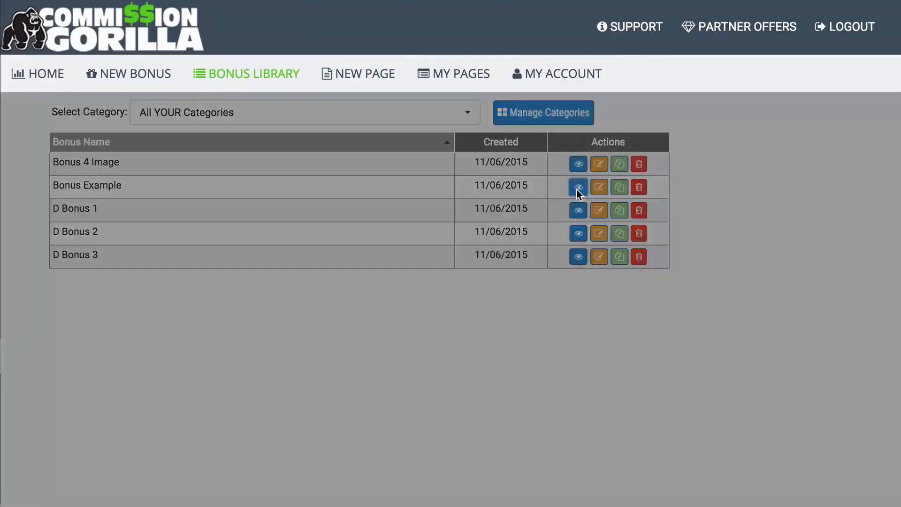
{"action": "scroll", "coordinate": [269, 251], "scroll_direction": "down", "scroll_amount": 2}
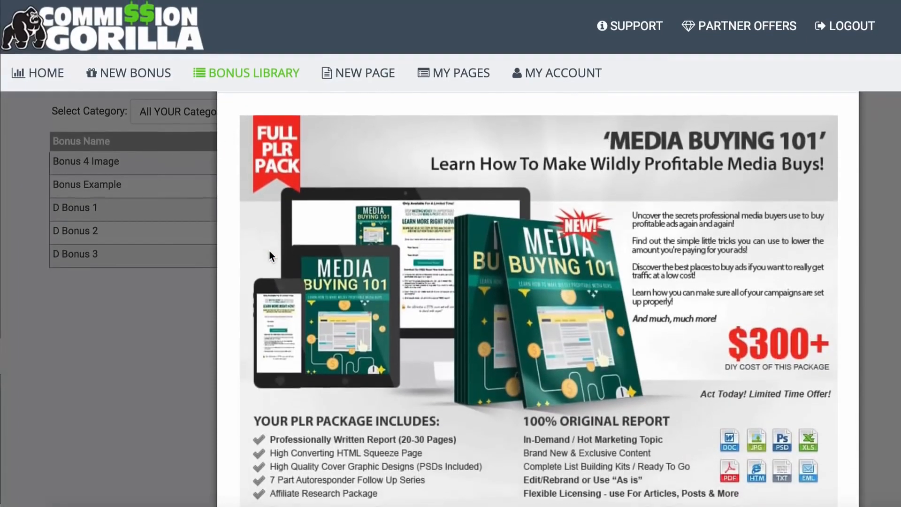
{"action": "left_click", "coordinate": [131, 351]}
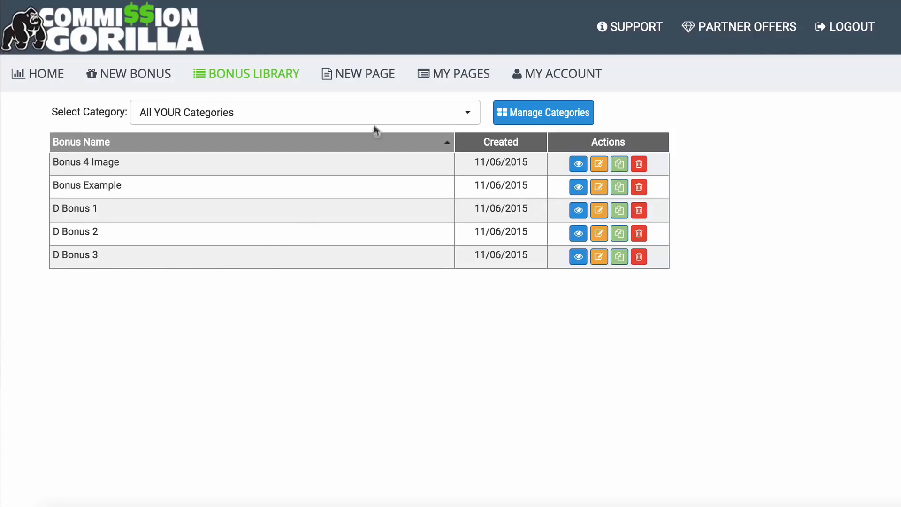
Step: Start a new bonus page named Video Page and review its page settings
{"action": "left_click", "coordinate": [356, 69]}
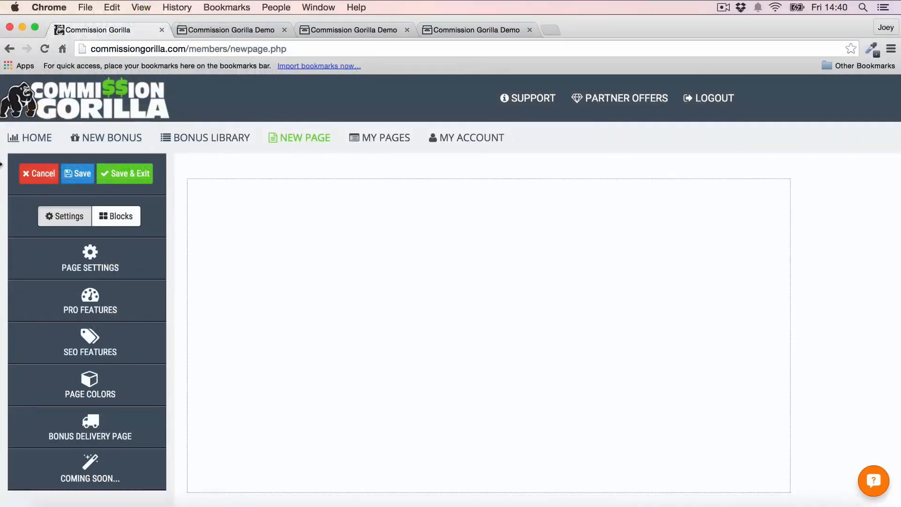
{"action": "left_click", "coordinate": [104, 257]}
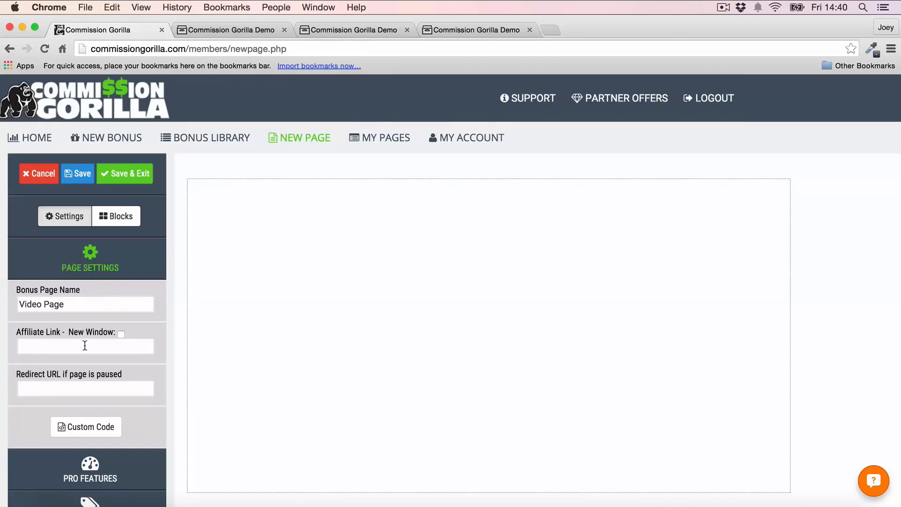
{"action": "left_click", "coordinate": [88, 266]}
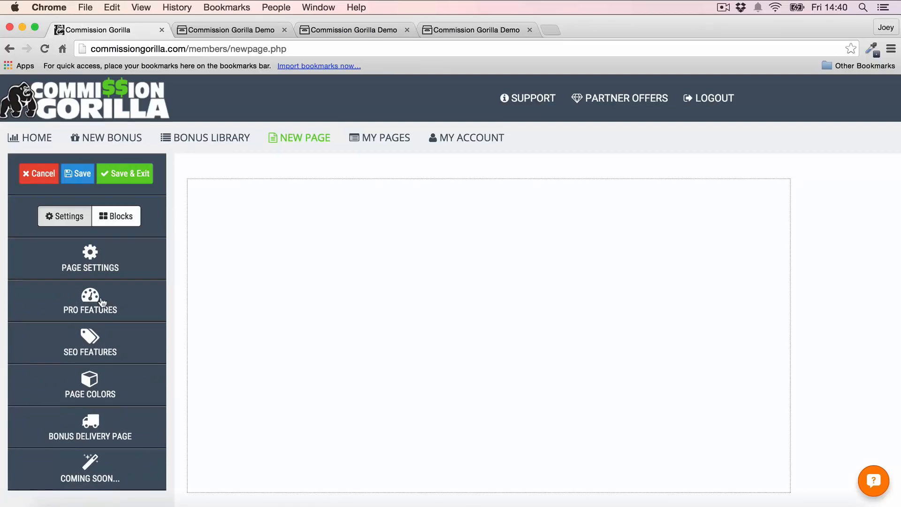
Step: Review the SEO fields available for the new bonus page
{"action": "left_click", "coordinate": [98, 345]}
{"action": "scroll", "coordinate": [99, 316], "scroll_direction": "down", "scroll_amount": 5}
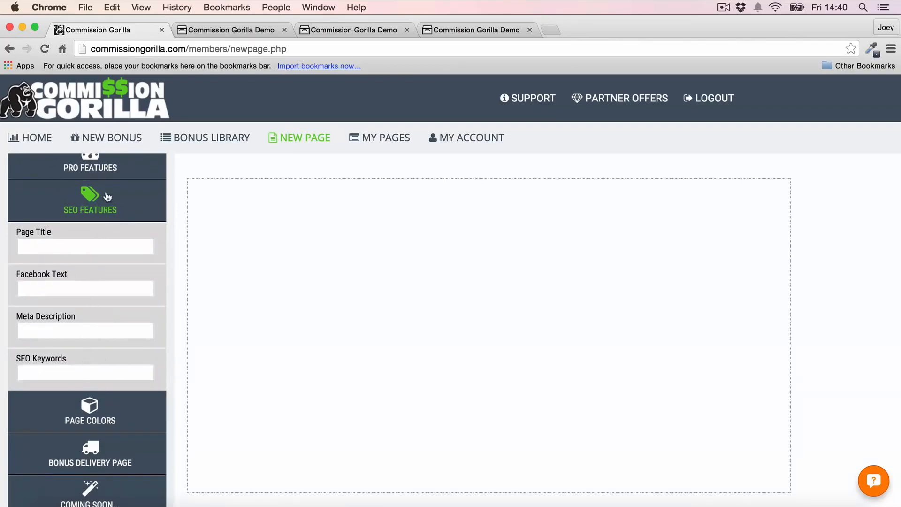
{"action": "left_click", "coordinate": [87, 202]}
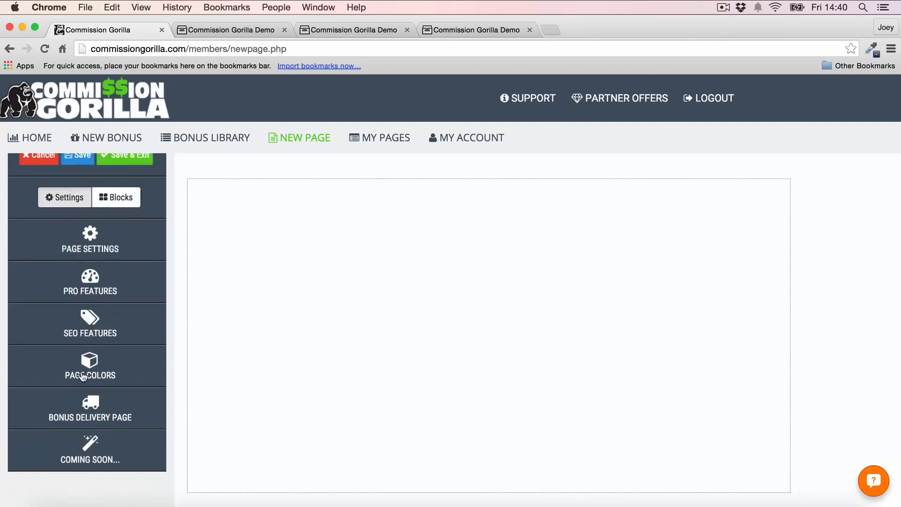
Step: Set the page's outer color to light grey (#eeeeee)
{"action": "left_click", "coordinate": [82, 362]}
{"action": "scroll", "coordinate": [110, 255], "scroll_direction": "down", "scroll_amount": 3}
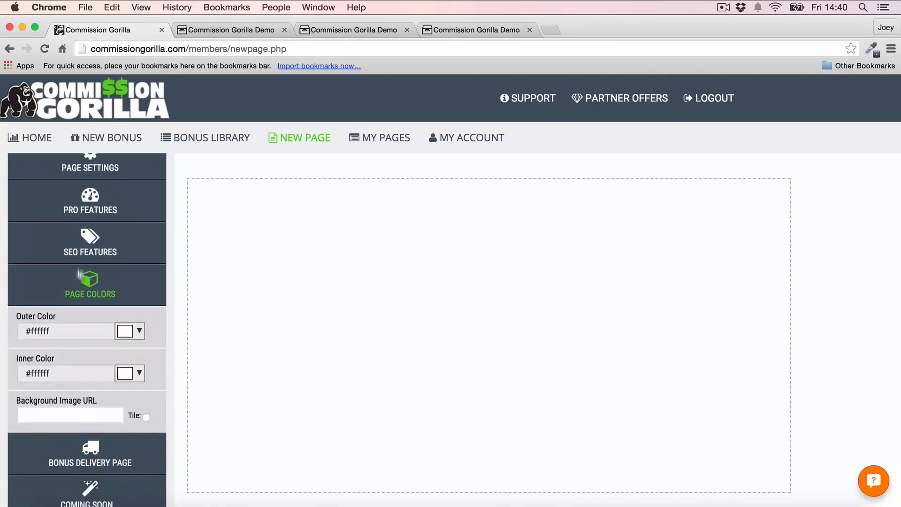
{"action": "left_click", "coordinate": [126, 331]}
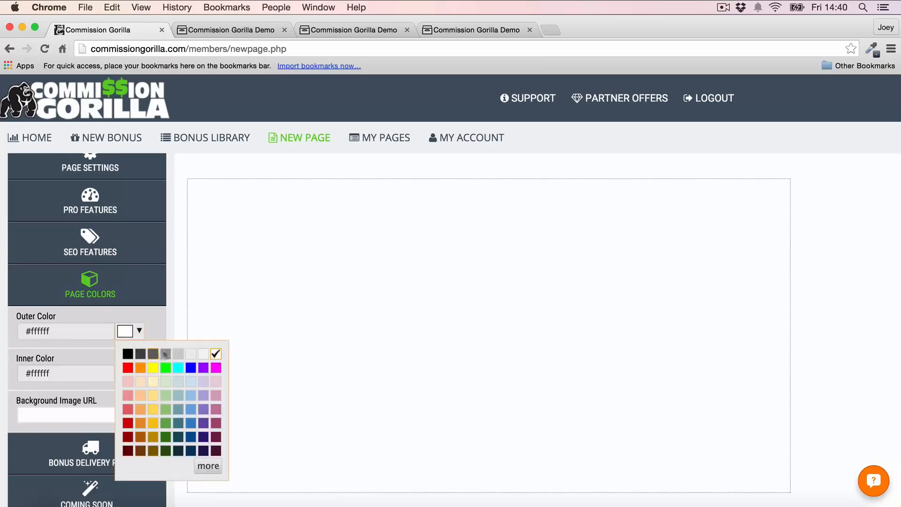
{"action": "left_click", "coordinate": [190, 355]}
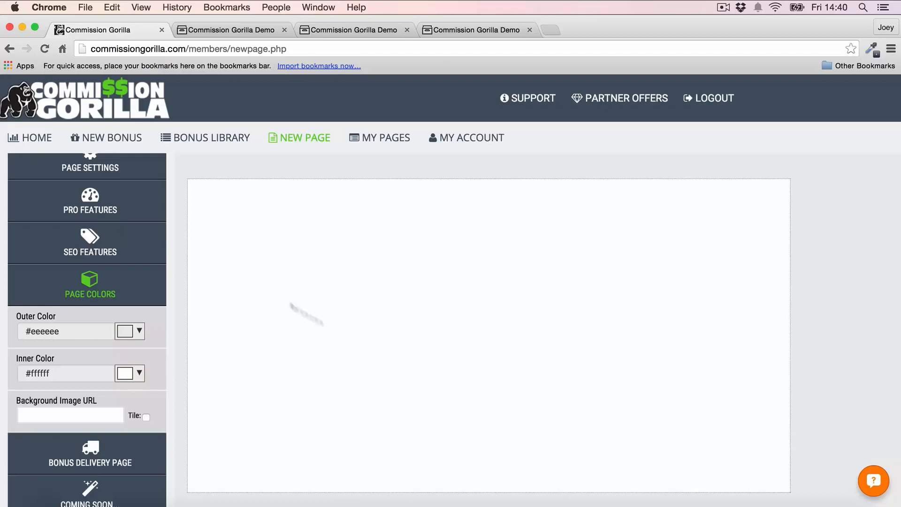
Step: Try black, #444444 and #666666 as the page's inner color and restore it to white (#ffffff)
{"action": "left_click", "coordinate": [139, 374]}
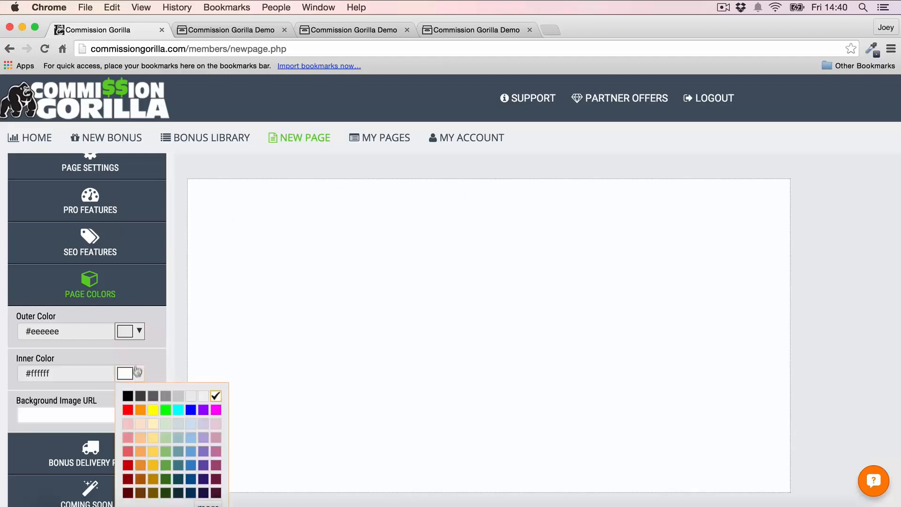
{"action": "left_click", "coordinate": [127, 395]}
{"action": "left_click", "coordinate": [139, 373]}
{"action": "left_click", "coordinate": [140, 396]}
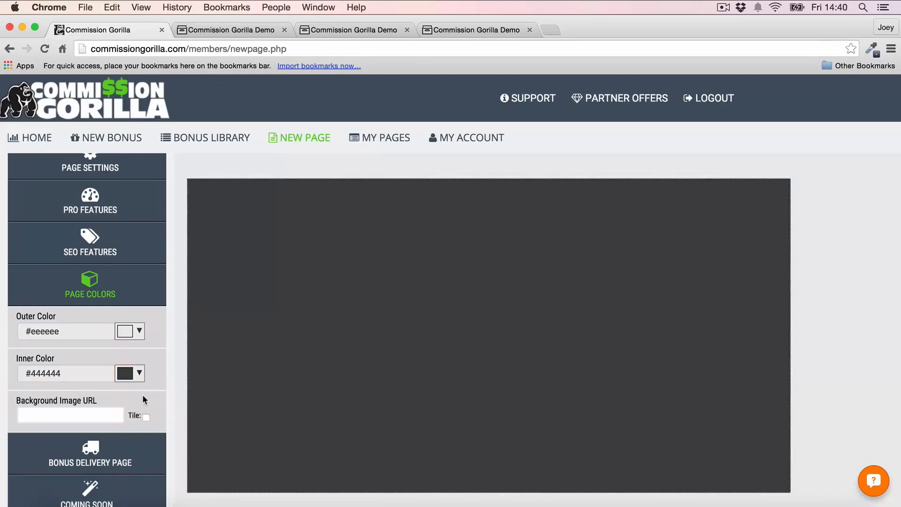
{"action": "left_click", "coordinate": [138, 374]}
{"action": "left_click", "coordinate": [155, 396]}
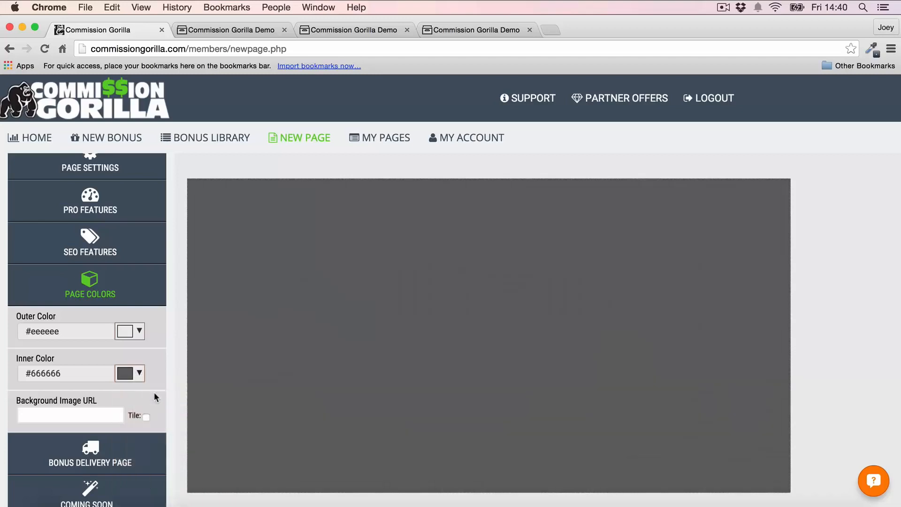
{"action": "left_click", "coordinate": [138, 373]}
{"action": "left_click", "coordinate": [215, 396]}
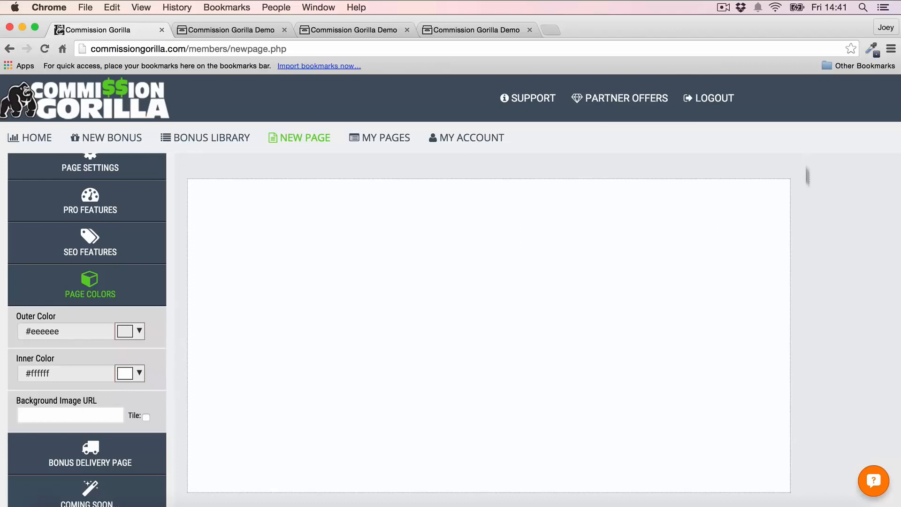
{"action": "left_click", "coordinate": [94, 286]}
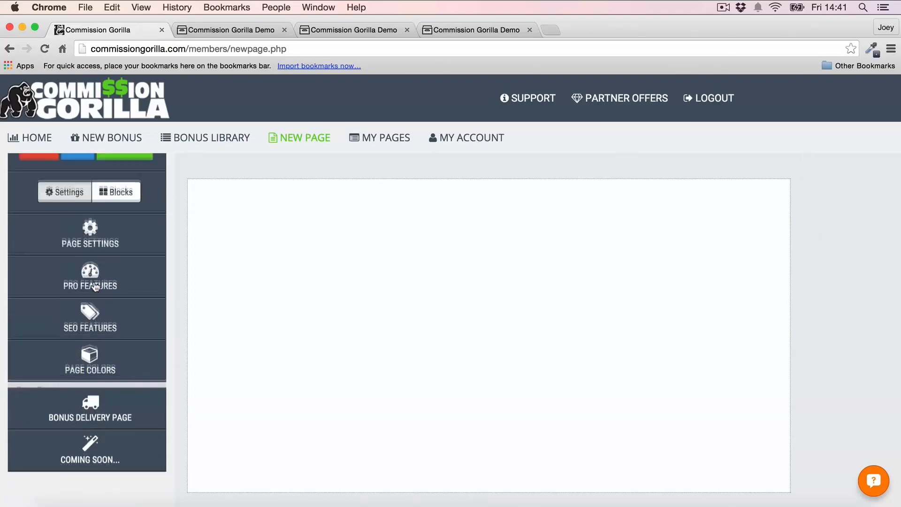
Step: Set the thank you page filename to Test in the bonus delivery page settings
{"action": "left_click", "coordinate": [89, 413]}
{"action": "scroll", "coordinate": [126, 322], "scroll_direction": "down", "scroll_amount": 3}
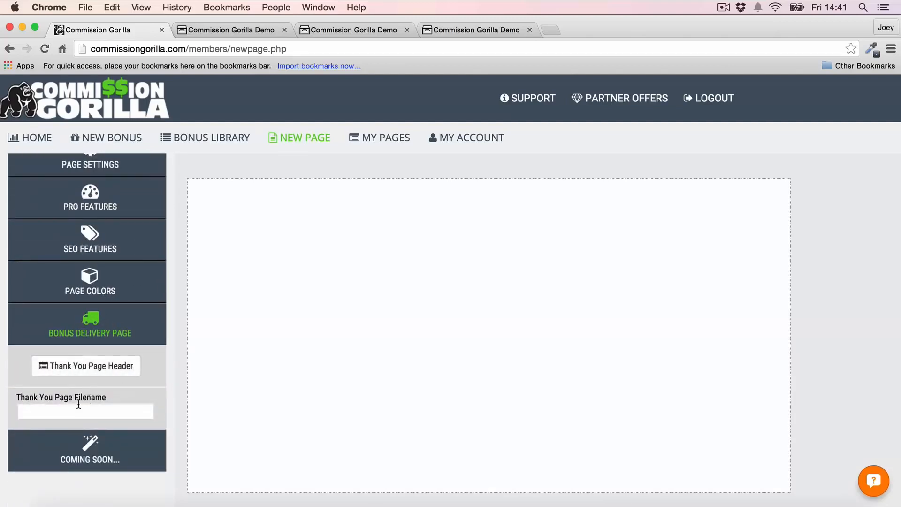
{"action": "left_click", "coordinate": [78, 407]}
{"action": "type", "text": "Test"}
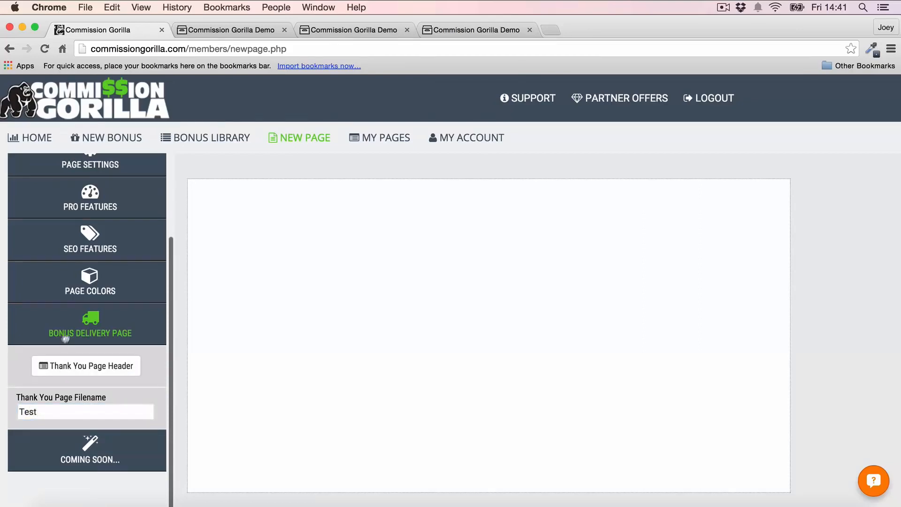
{"action": "left_click", "coordinate": [75, 323]}
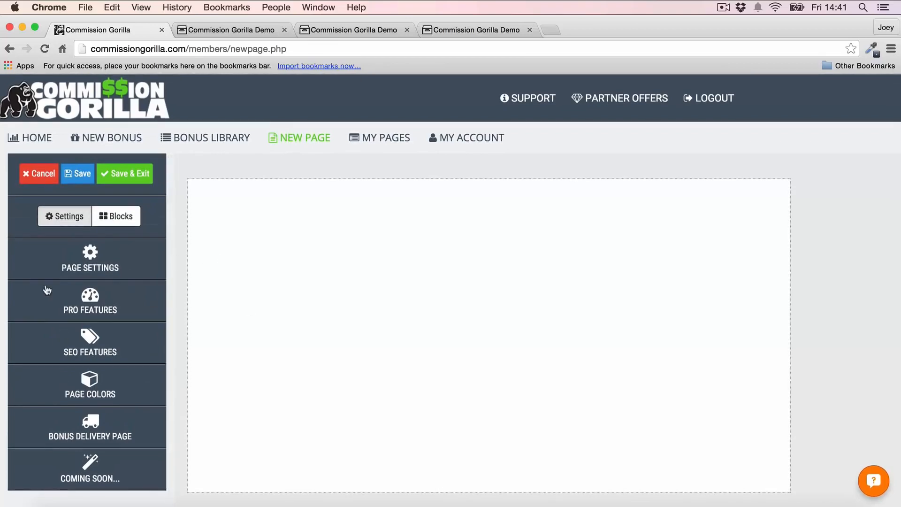
Step: Add a text block to the empty page and replace its text with "Awesome Bonus Package For Commission Gorilla!"
{"action": "left_click", "coordinate": [124, 217]}
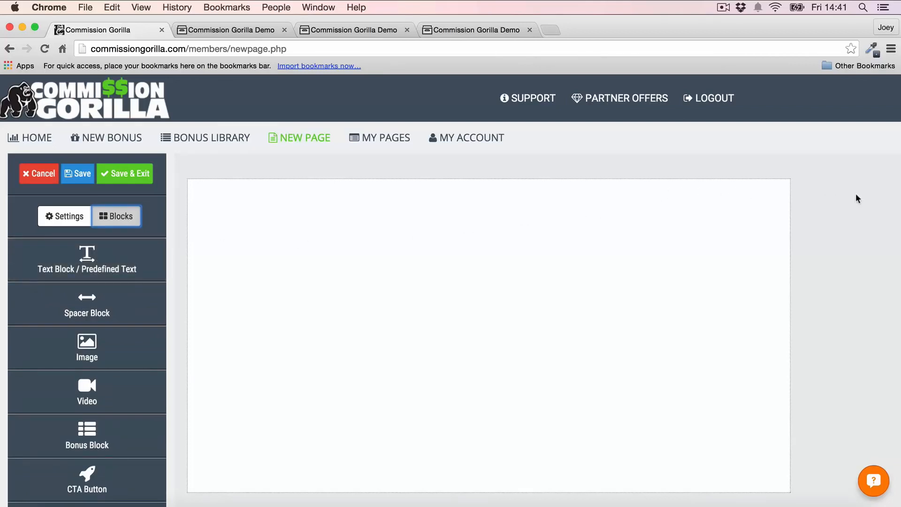
{"action": "scroll", "coordinate": [115, 287], "scroll_direction": "down", "scroll_amount": 2}
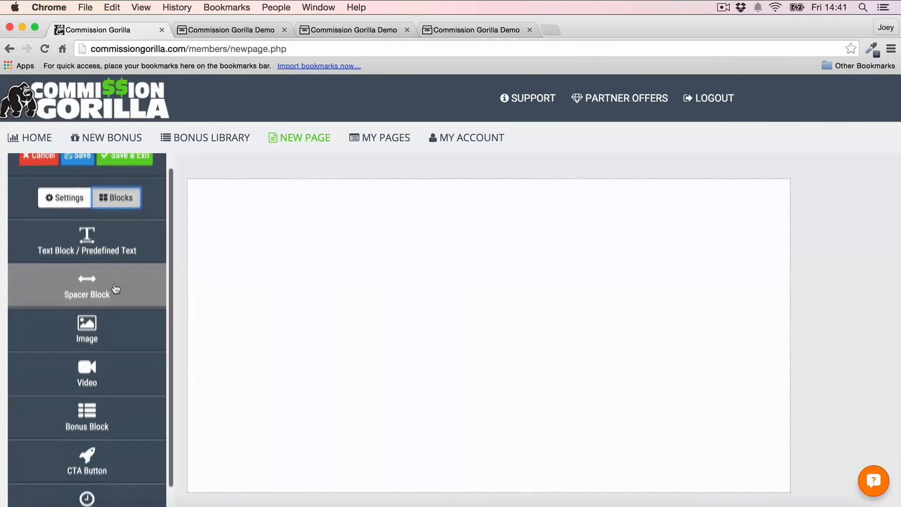
{"action": "scroll", "coordinate": [114, 287], "scroll_direction": "down", "scroll_amount": 2}
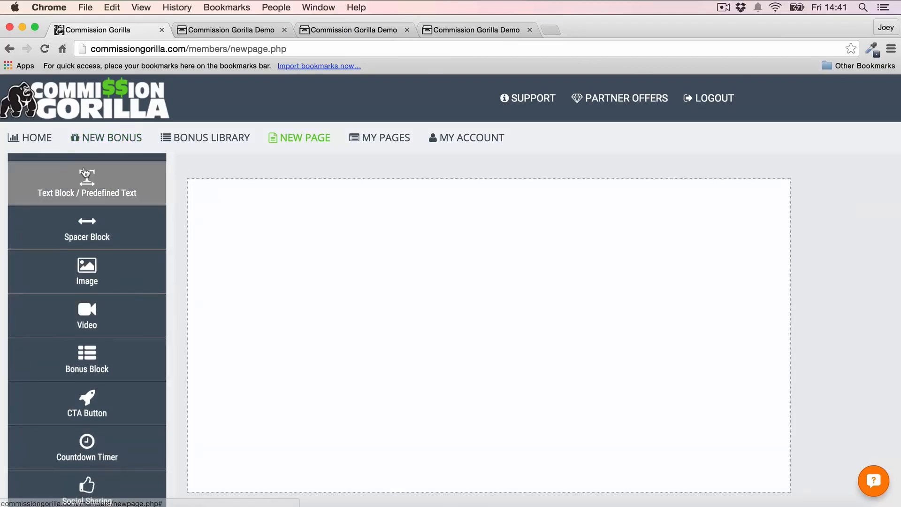
{"action": "left_click_drag", "start_coordinate": [87, 186], "coordinate": [324, 244]}
{"action": "left_click", "coordinate": [328, 194]}
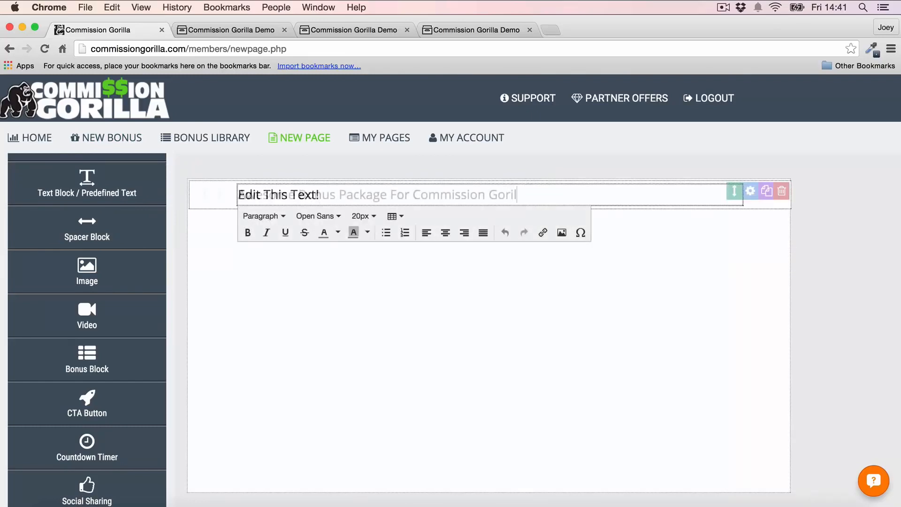
{"action": "left_click_drag", "start_coordinate": [320, 194], "coordinate": [239, 194]}
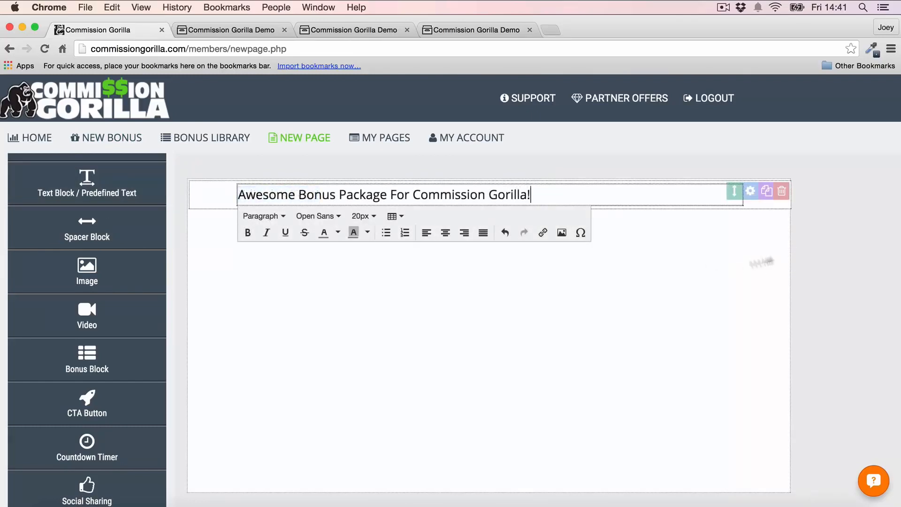
Step: Try the whole headline at 36px, settle on a font size of 29px and make the text bold
{"action": "left_click_drag", "start_coordinate": [529, 195], "coordinate": [160, 198]}
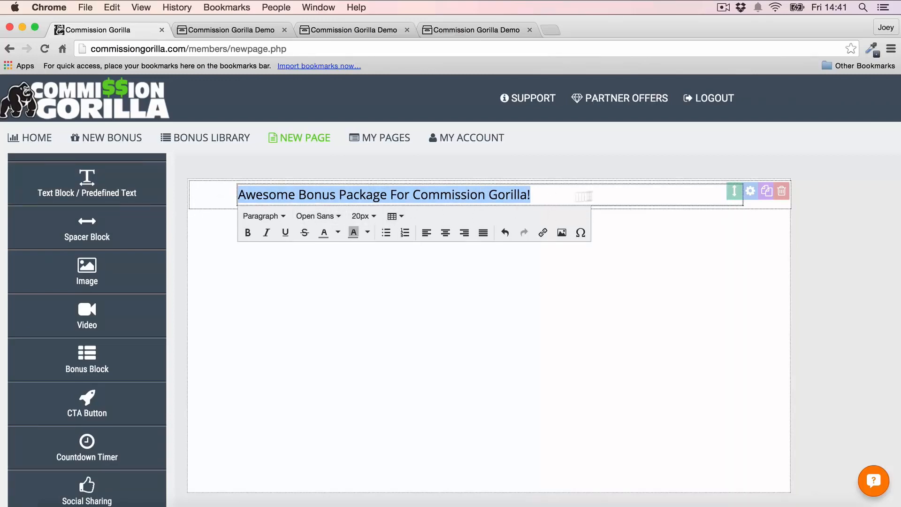
{"action": "left_click", "coordinate": [361, 216]}
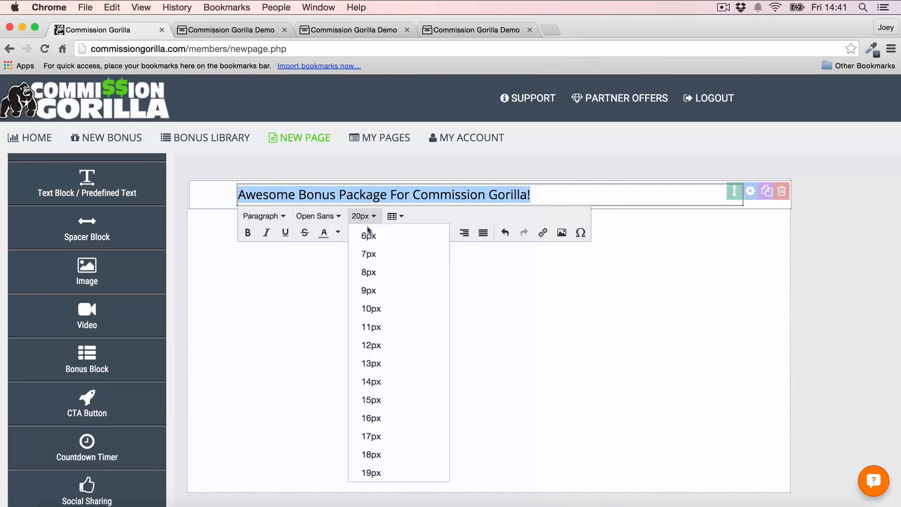
{"action": "scroll", "coordinate": [392, 324], "scroll_direction": "down", "scroll_amount": 5}
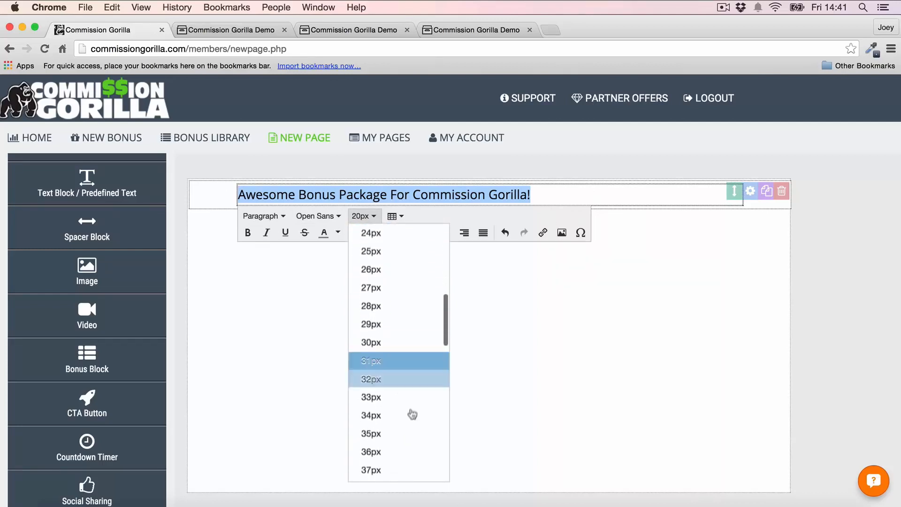
{"action": "left_click", "coordinate": [385, 449]}
{"action": "left_click", "coordinate": [362, 263]}
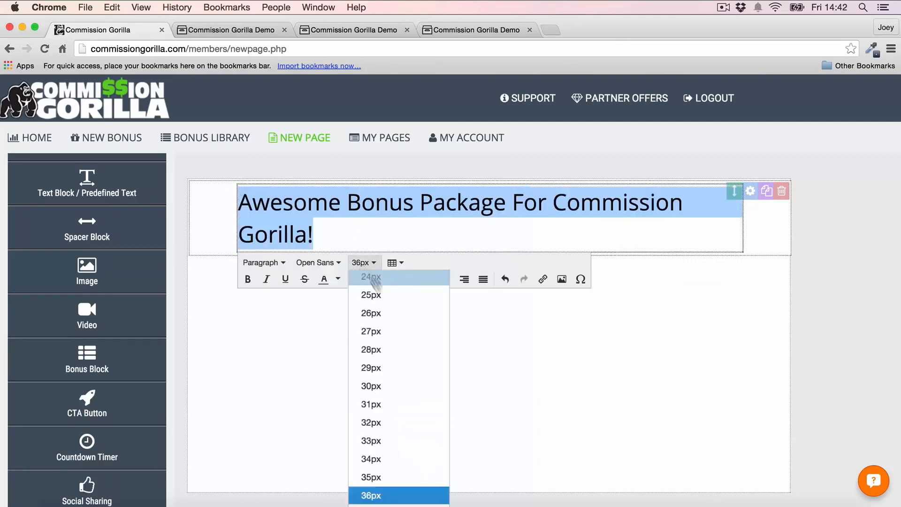
{"action": "scroll", "coordinate": [390, 443], "scroll_direction": "up", "scroll_amount": 1}
{"action": "left_click", "coordinate": [375, 390]}
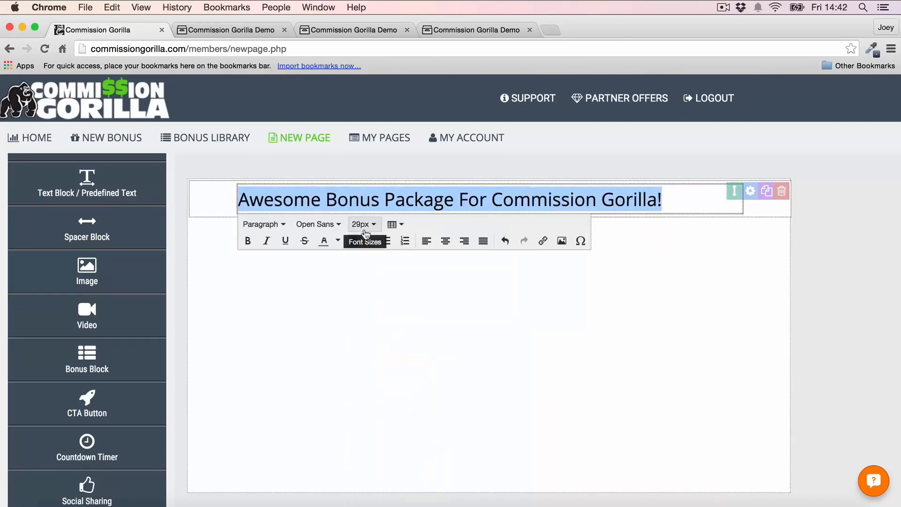
{"action": "left_click", "coordinate": [249, 242]}
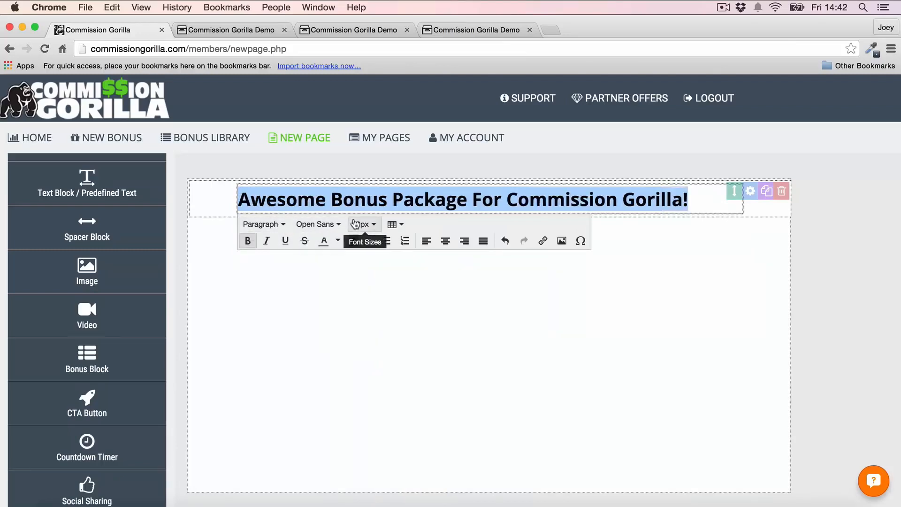
Step: Change the headline's font to Montserrat
{"action": "left_click", "coordinate": [300, 224]}
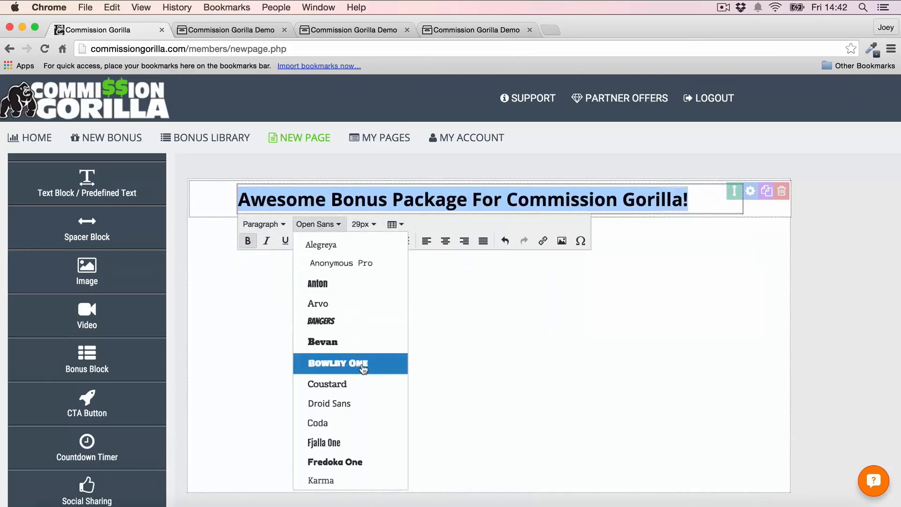
{"action": "scroll", "coordinate": [362, 366], "scroll_direction": "down", "scroll_amount": 5}
{"action": "scroll", "coordinate": [363, 369], "scroll_direction": "down", "scroll_amount": 3}
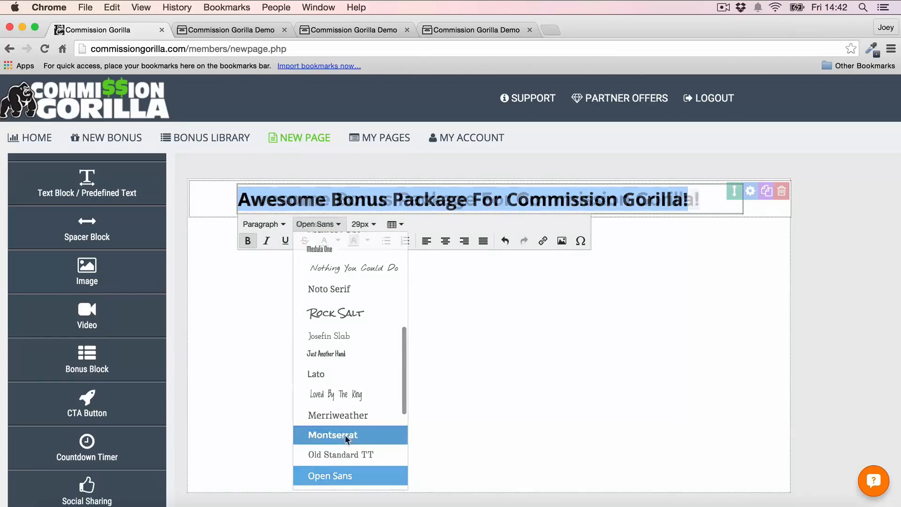
{"action": "left_click", "coordinate": [331, 434]}
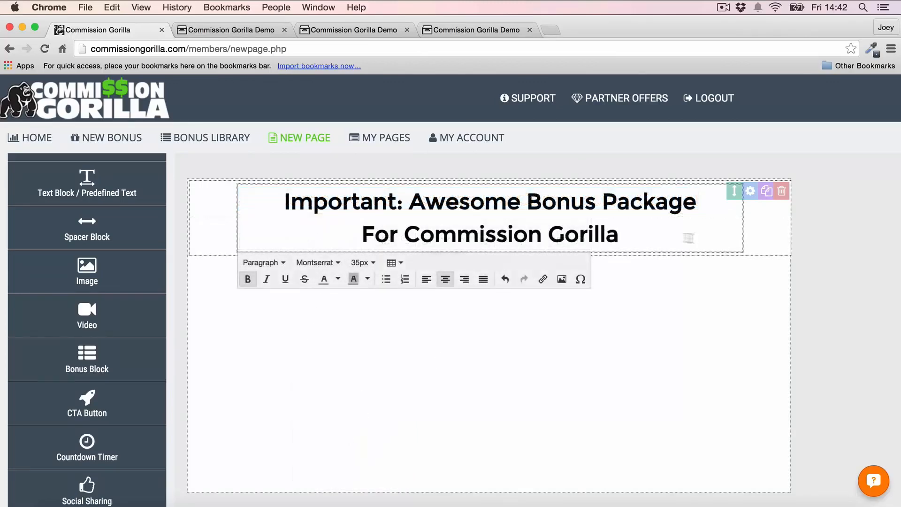
Step: Color the words "Awesome Bonus" in the headline orange
{"action": "left_click_drag", "start_coordinate": [409, 201], "coordinate": [593, 196]}
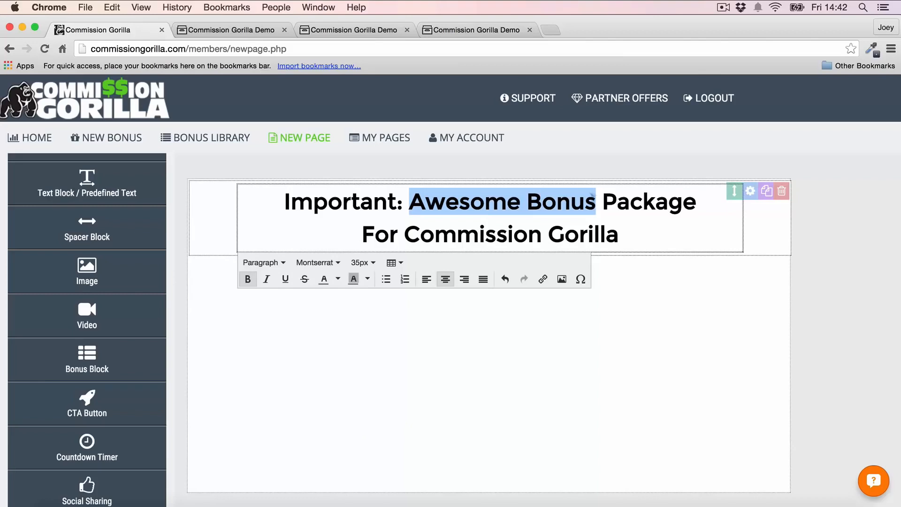
{"action": "left_click", "coordinate": [339, 280]}
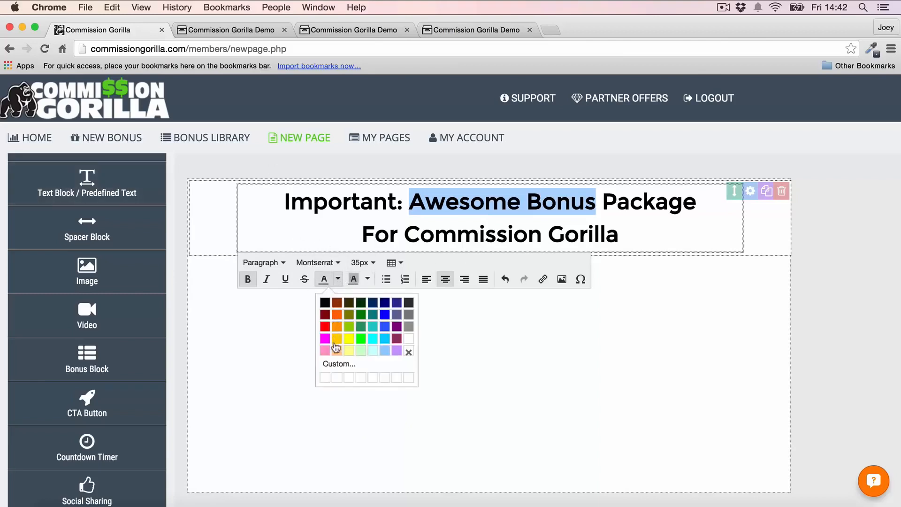
{"action": "left_click", "coordinate": [336, 326]}
{"action": "left_click", "coordinate": [848, 228]}
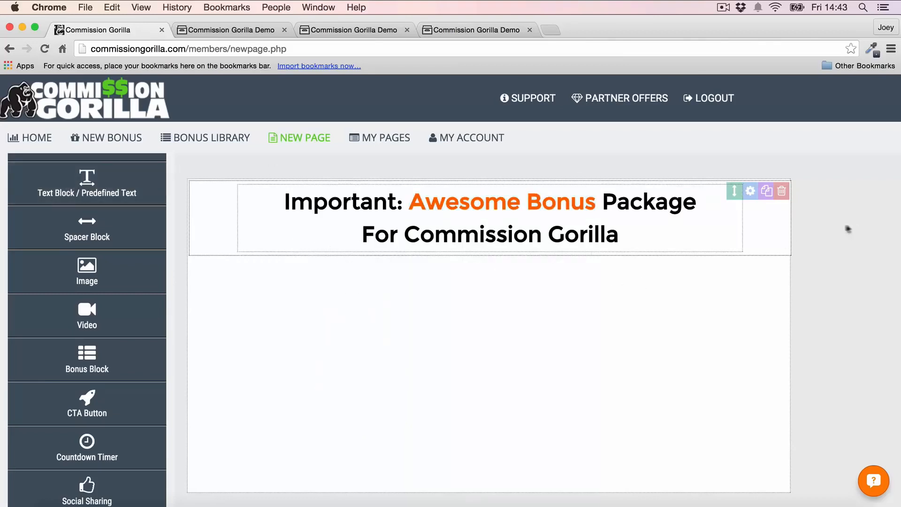
Step: Highlight the words "Commission Gorilla" in the headline with a yellow background
{"action": "left_click", "coordinate": [396, 237]}
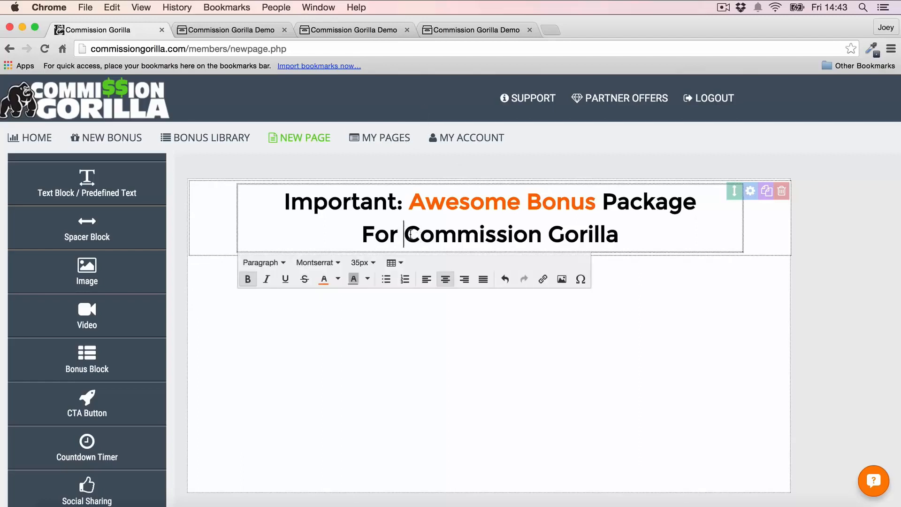
{"action": "left_click_drag", "start_coordinate": [410, 234], "coordinate": [661, 233]}
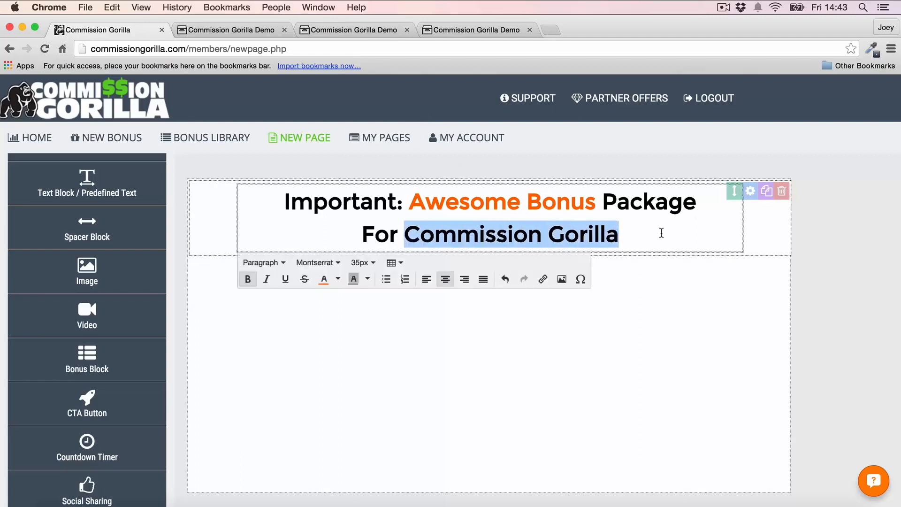
{"action": "left_click", "coordinate": [369, 280]}
{"action": "left_click", "coordinate": [378, 339]}
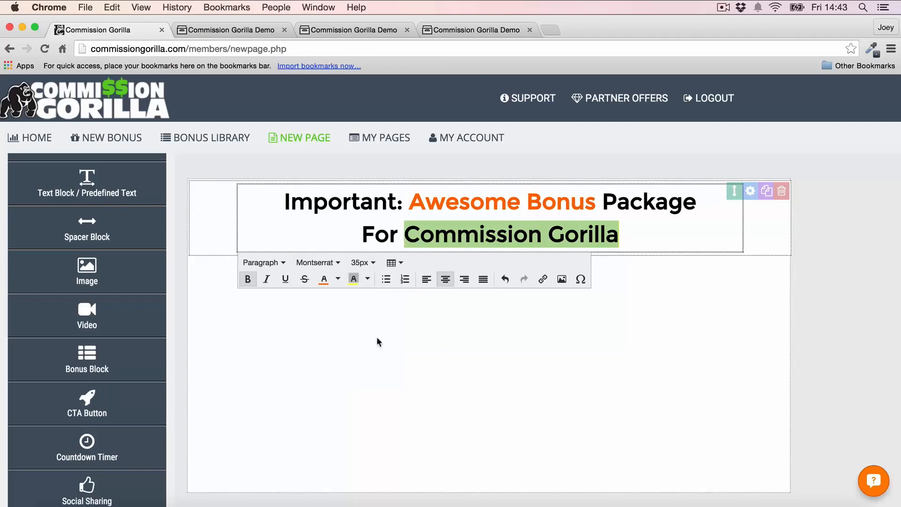
{"action": "left_click", "coordinate": [804, 276]}
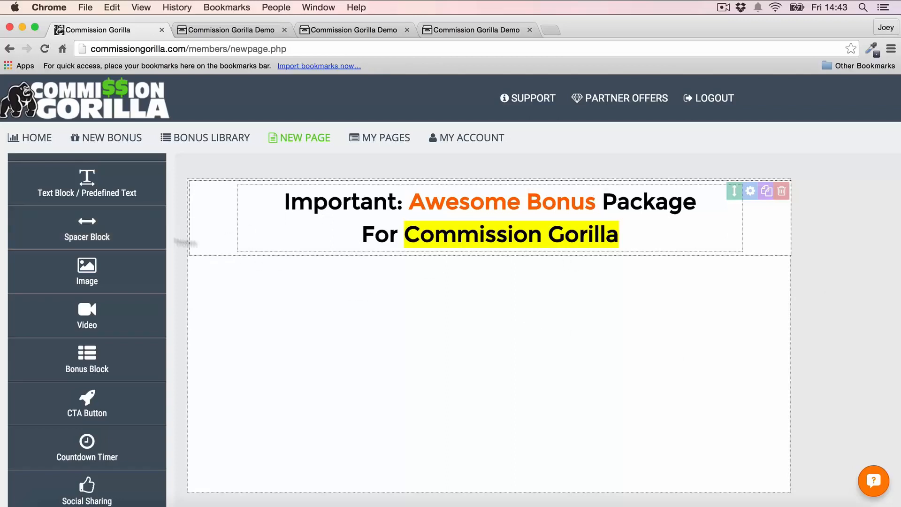
Step: Add a spacer block above the headline and set its height to 24 px
{"action": "left_click_drag", "start_coordinate": [87, 230], "coordinate": [380, 267]}
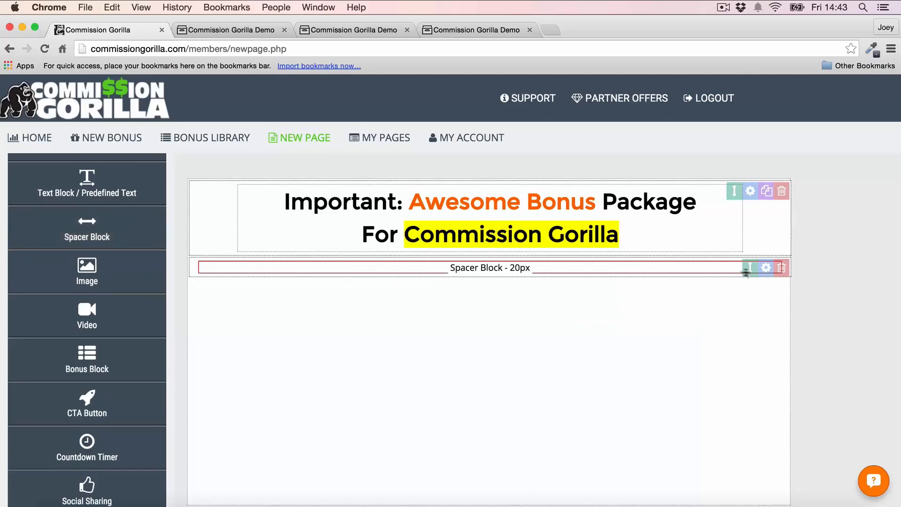
{"action": "left_click_drag", "start_coordinate": [746, 272], "coordinate": [752, 197]}
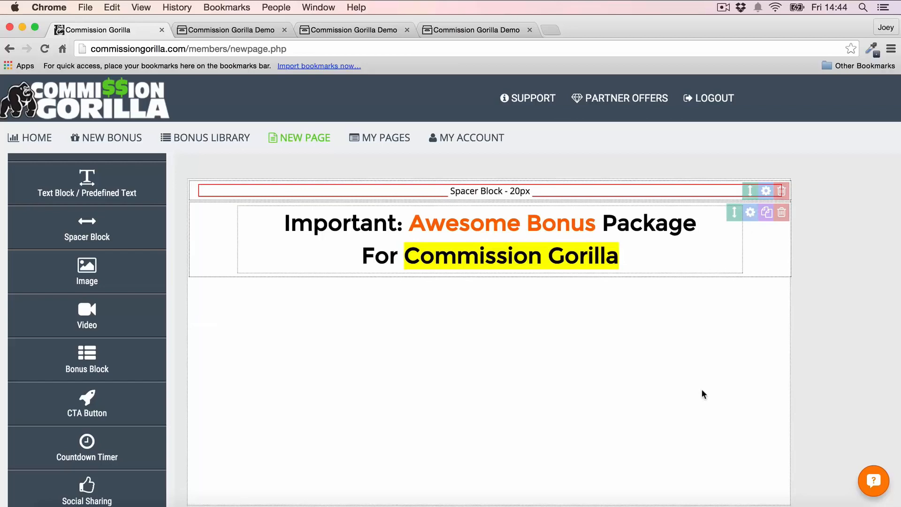
{"action": "left_click", "coordinate": [762, 191]}
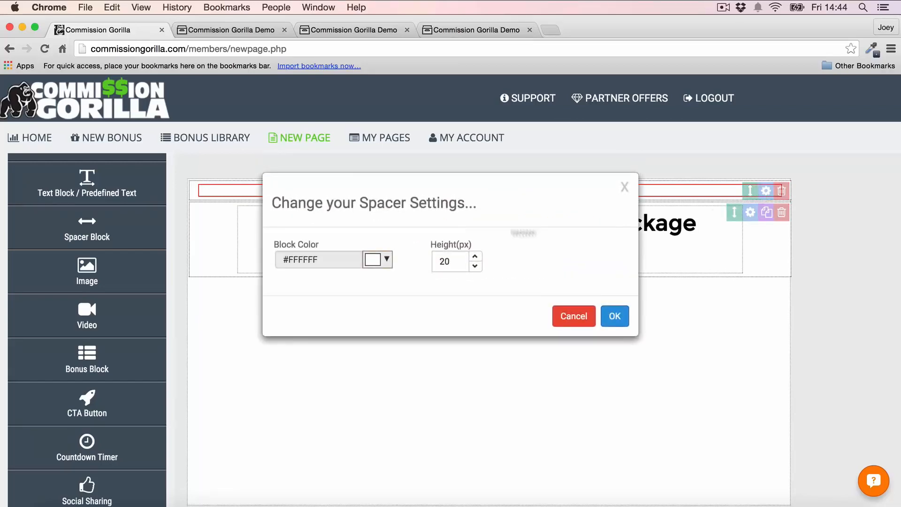
{"action": "left_click", "coordinate": [475, 257]}
{"action": "left_click", "coordinate": [475, 256]}
{"action": "left_click", "coordinate": [614, 316]}
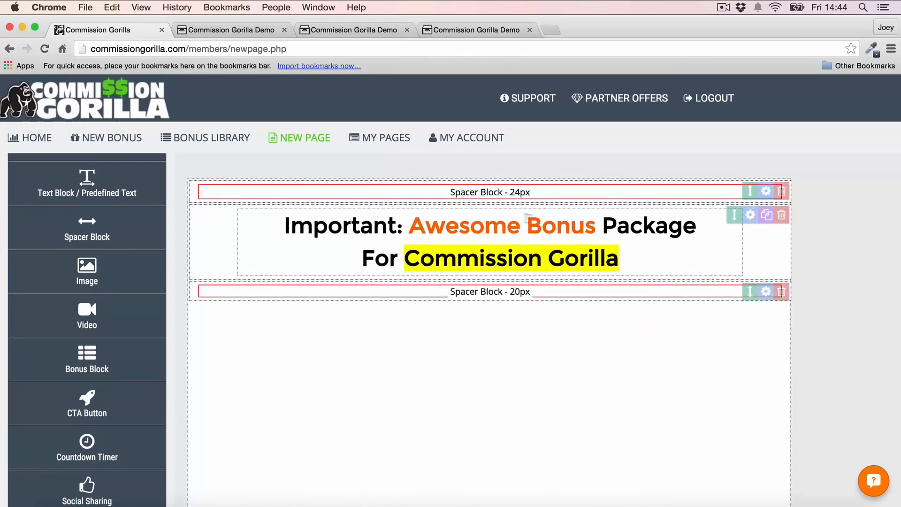
Step: Add a countdown timer block below the spacer under the headline
{"action": "scroll", "coordinate": [87, 272], "scroll_direction": "up", "scroll_amount": 2}
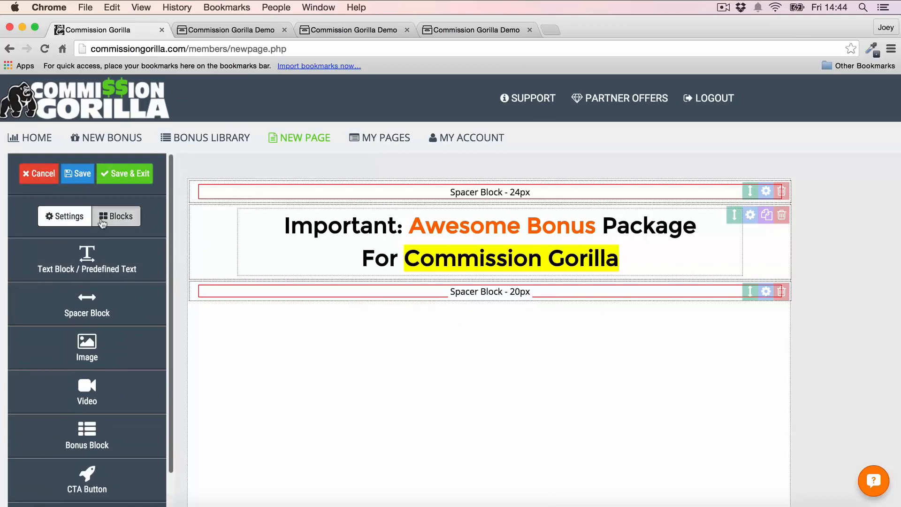
{"action": "scroll", "coordinate": [103, 225], "scroll_direction": "down", "scroll_amount": 1}
{"action": "scroll", "coordinate": [103, 225], "scroll_direction": "down", "scroll_amount": 4}
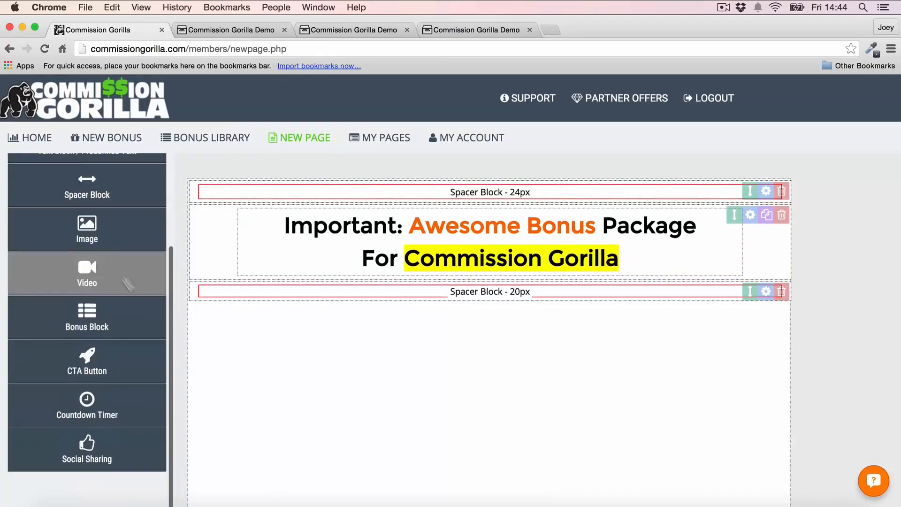
{"action": "left_click", "coordinate": [92, 410]}
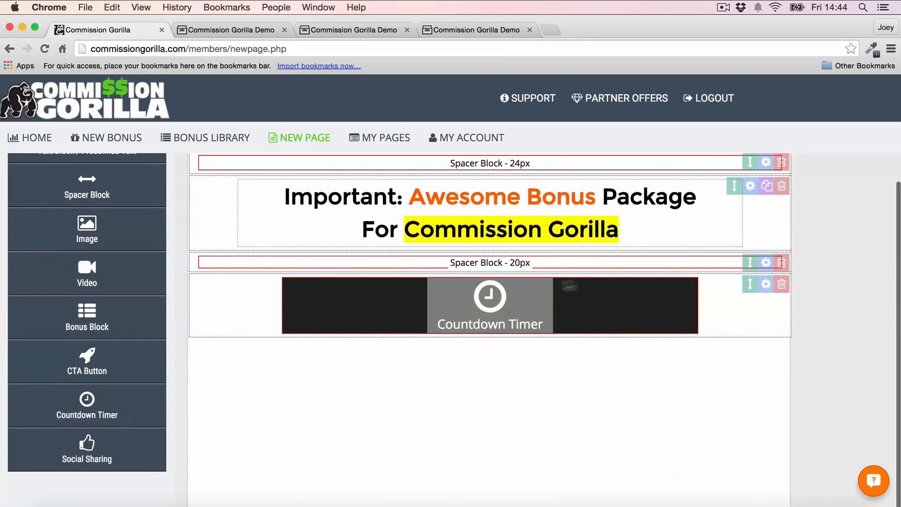
Step: Set the countdown timer block's block color to black (#000000)
{"action": "left_click", "coordinate": [535, 311]}
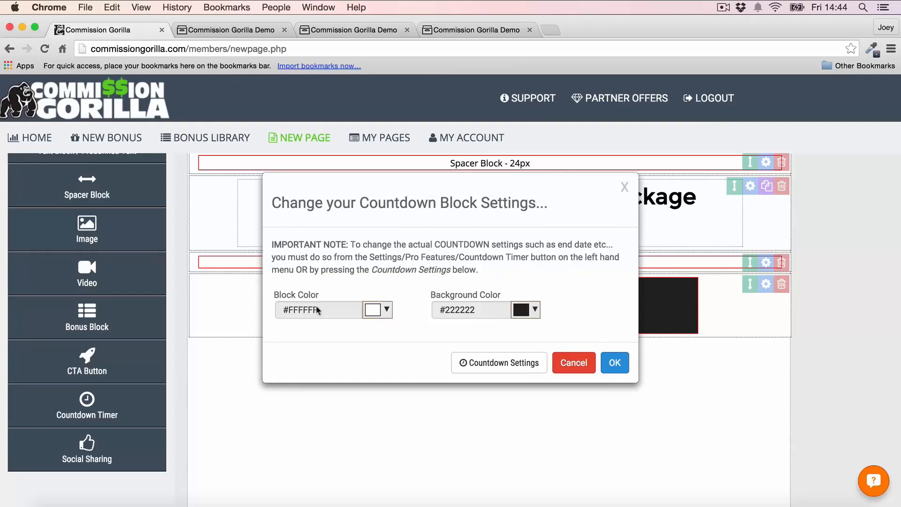
{"action": "left_click", "coordinate": [379, 314]}
{"action": "left_click", "coordinate": [375, 329]}
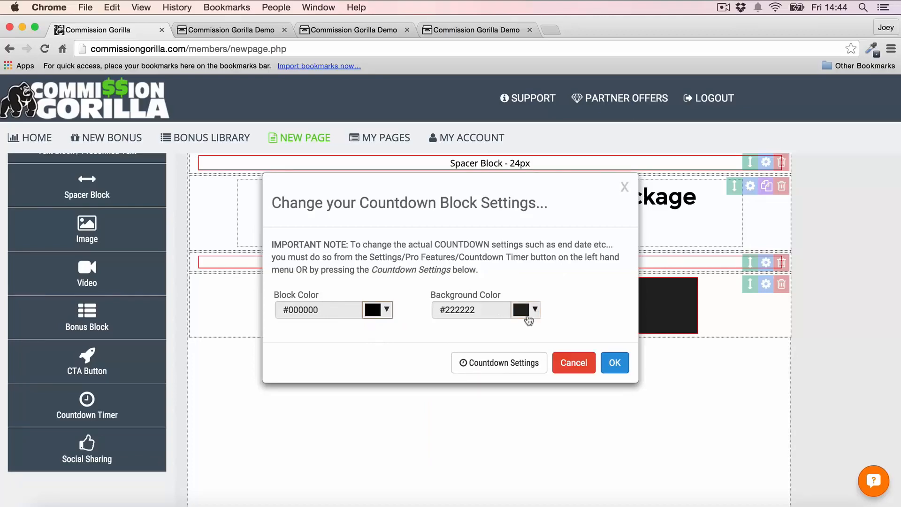
{"action": "left_click", "coordinate": [615, 364]}
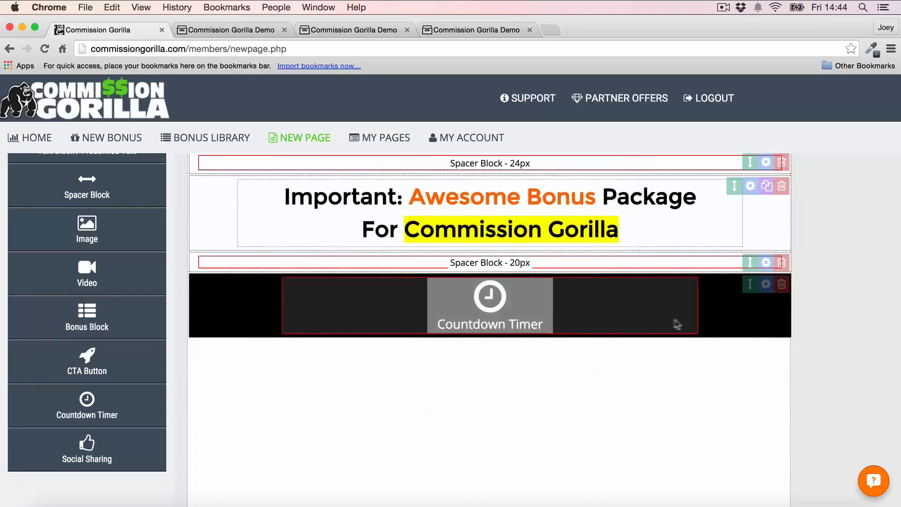
Step: Turn the countdown timer on with an end of 11/16/2015 2:32 PM and white (#ffffff) digits and labels
{"action": "left_click", "coordinate": [589, 306]}
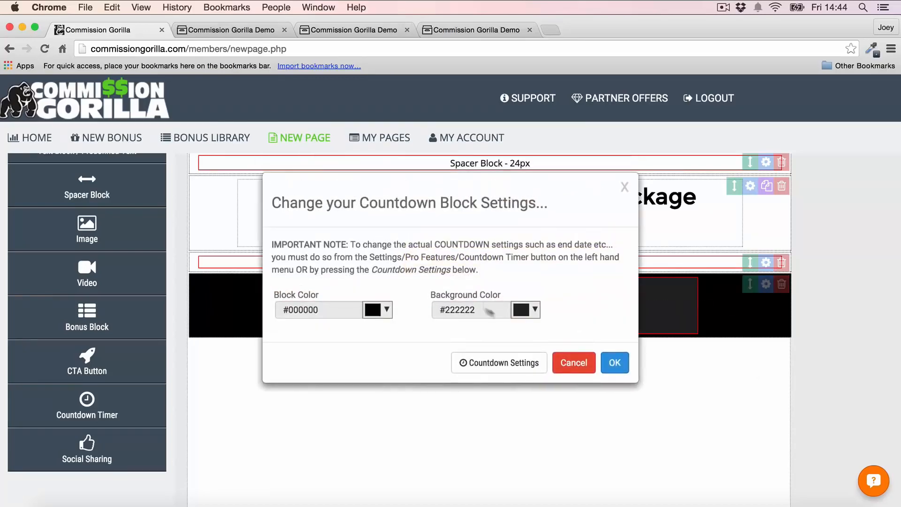
{"action": "left_click", "coordinate": [519, 364]}
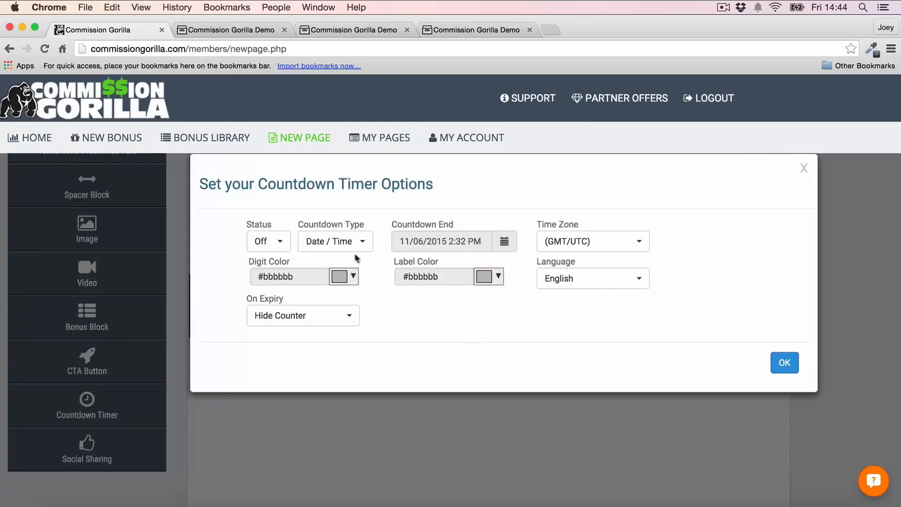
{"action": "left_click", "coordinate": [505, 241]}
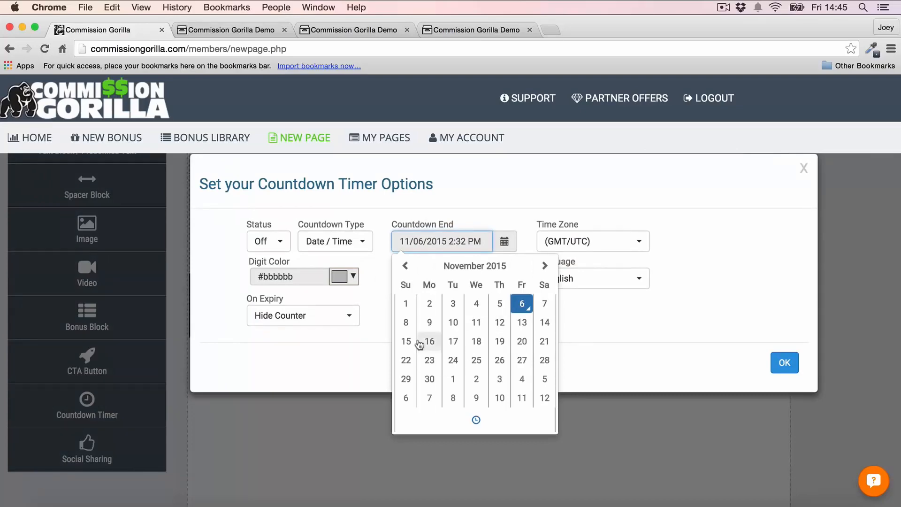
{"action": "left_click", "coordinate": [429, 341]}
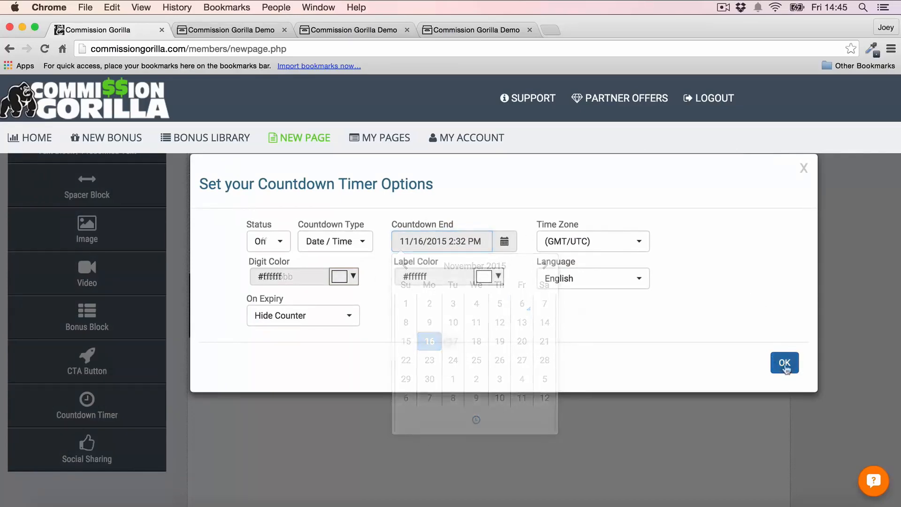
{"action": "left_click", "coordinate": [785, 363]}
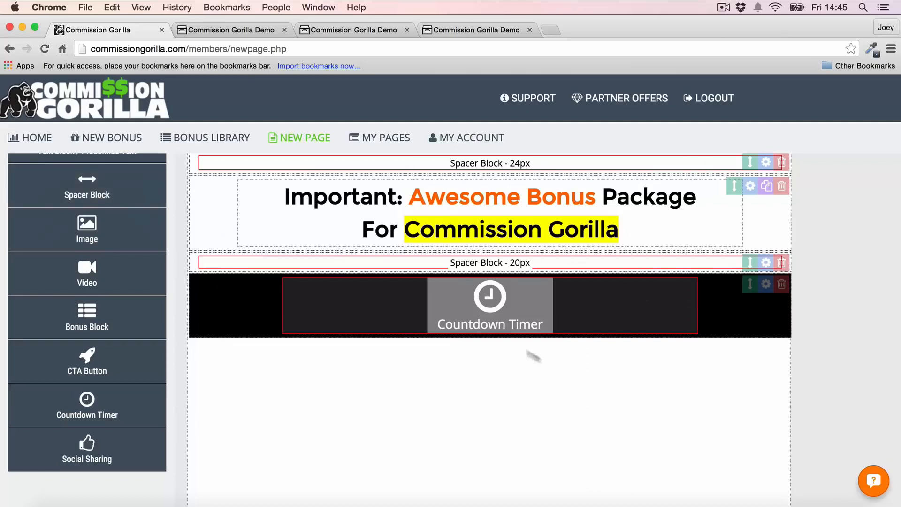
Step: Add a video block directly below the countdown timer
{"action": "scroll", "coordinate": [82, 272], "scroll_direction": "up", "scroll_amount": 3}
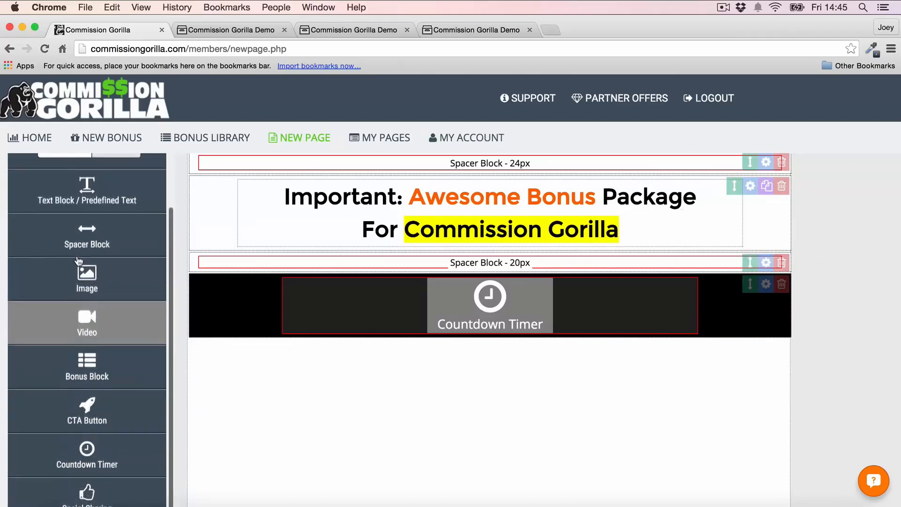
{"action": "scroll", "coordinate": [78, 261], "scroll_direction": "down", "scroll_amount": 3}
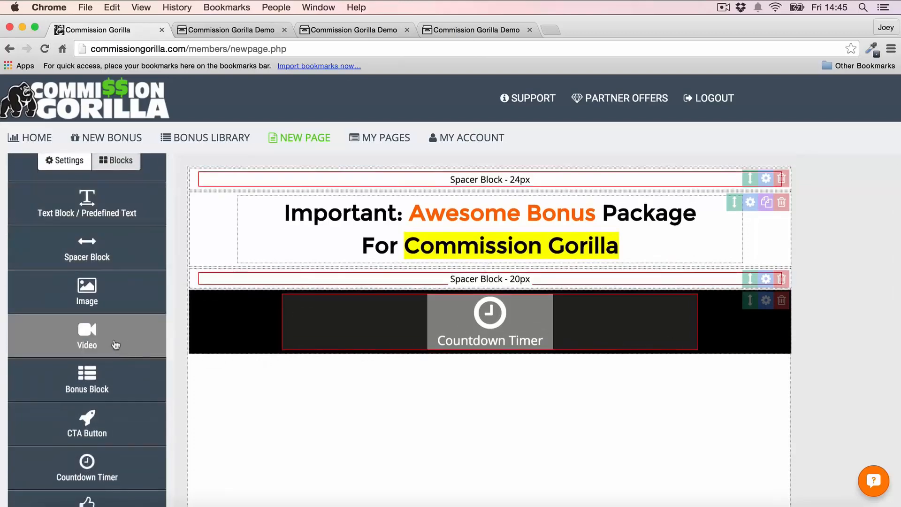
{"action": "left_click_drag", "start_coordinate": [114, 342], "coordinate": [565, 370]}
{"action": "scroll", "coordinate": [518, 377], "scroll_direction": "down", "scroll_amount": 10}
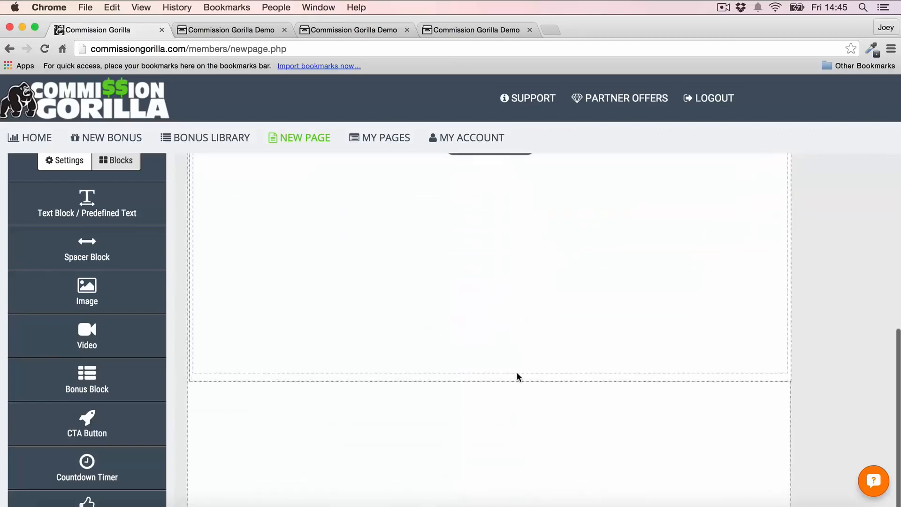
{"action": "scroll", "coordinate": [518, 378], "scroll_direction": "up", "scroll_amount": 6}
{"action": "scroll", "coordinate": [518, 378], "scroll_direction": "down", "scroll_amount": 2}
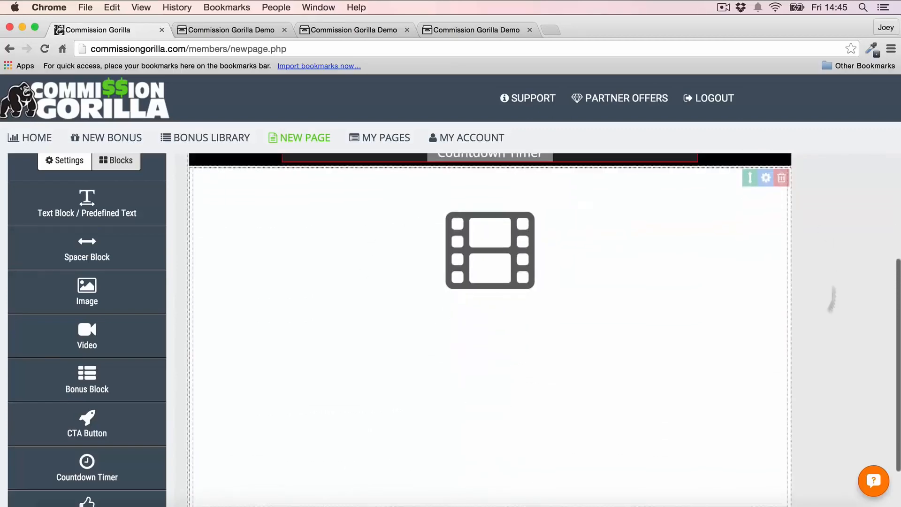
{"action": "left_click", "coordinate": [502, 251]}
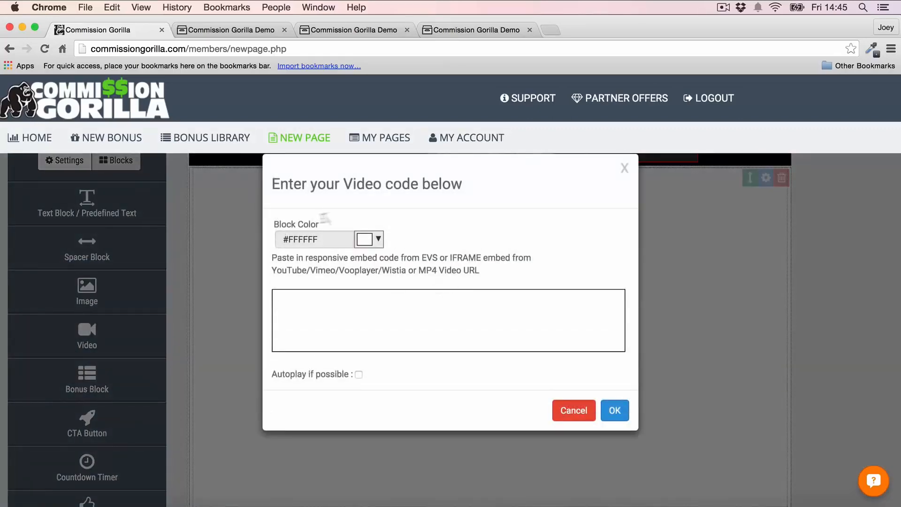
{"action": "left_click", "coordinate": [425, 314]}
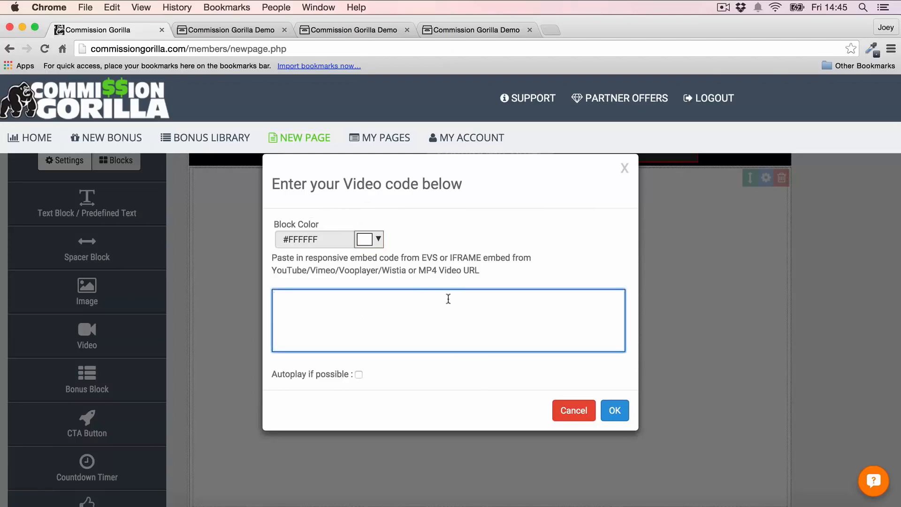
{"action": "type", "text": "<iframe width=\"560\" height=\"315\" src=\"https://www.youtube.com/embed/9652XA9Qatw\" frameborder=\"0\" allowfullscreen></iframe>"}
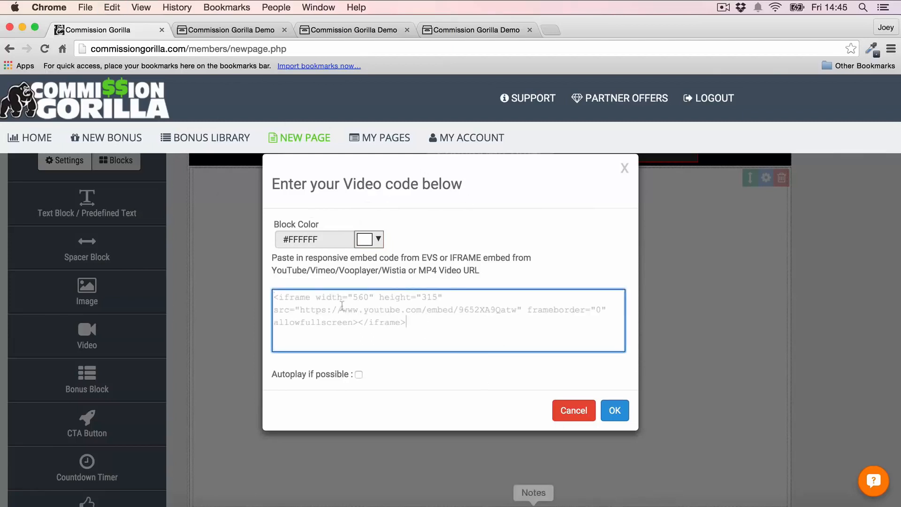
{"action": "left_click", "coordinate": [604, 412]}
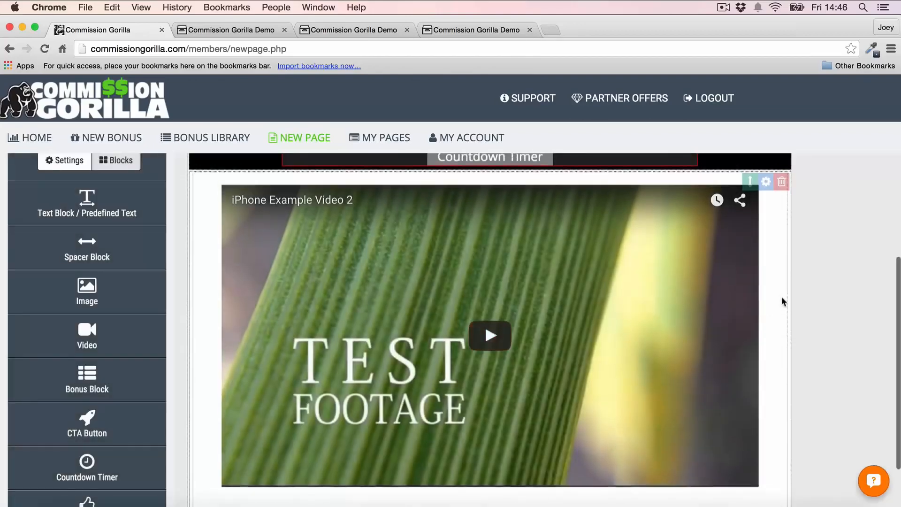
Step: Add a CTA button block directly below the video block
{"action": "scroll", "coordinate": [779, 304], "scroll_direction": "up", "scroll_amount": 2}
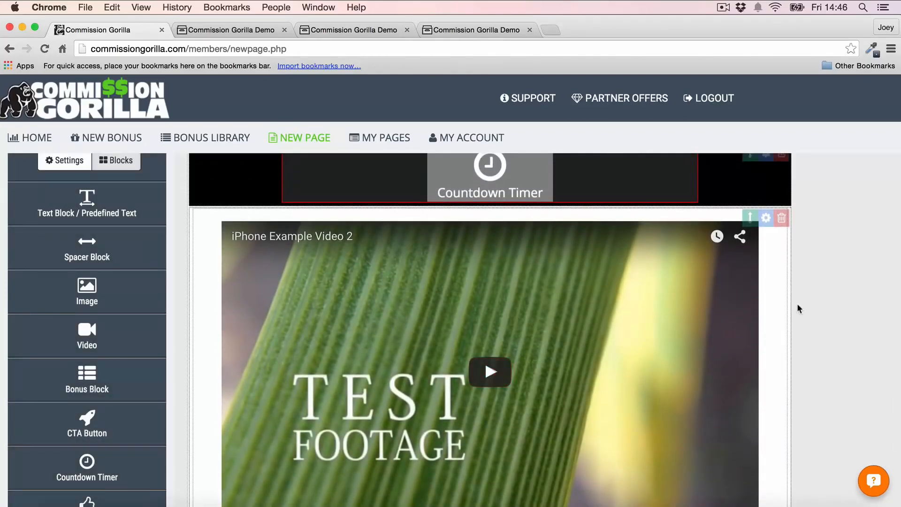
{"action": "scroll", "coordinate": [798, 308], "scroll_direction": "up", "scroll_amount": 2}
{"action": "scroll", "coordinate": [799, 307], "scroll_direction": "down", "scroll_amount": 6}
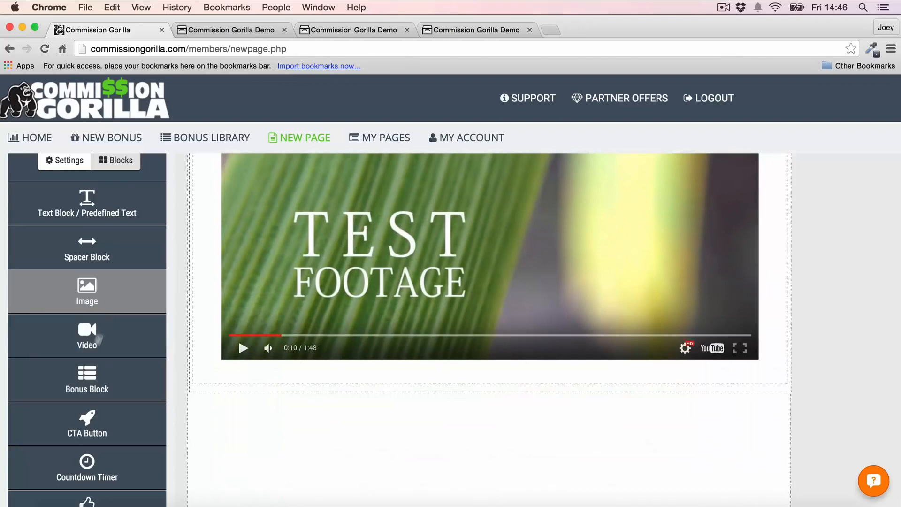
{"action": "scroll", "coordinate": [87, 348], "scroll_direction": "down", "scroll_amount": 1}
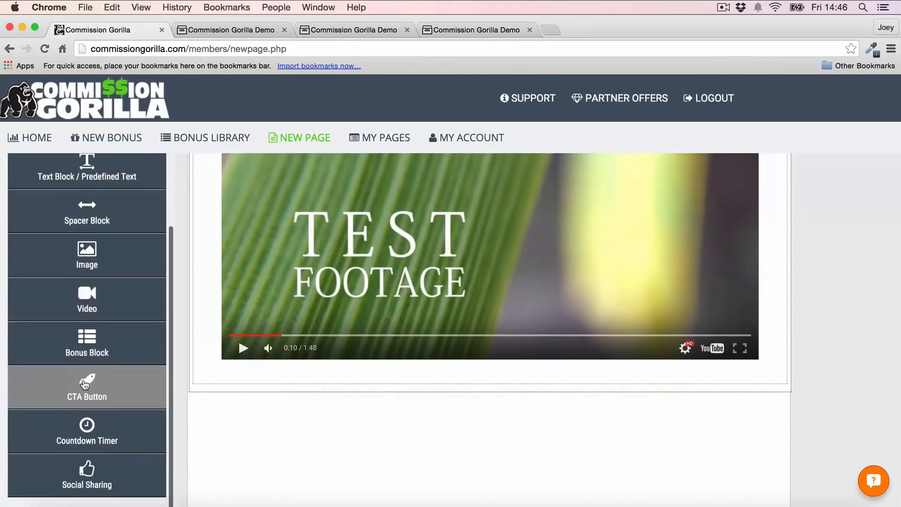
{"action": "left_click_drag", "start_coordinate": [85, 384], "coordinate": [325, 399]}
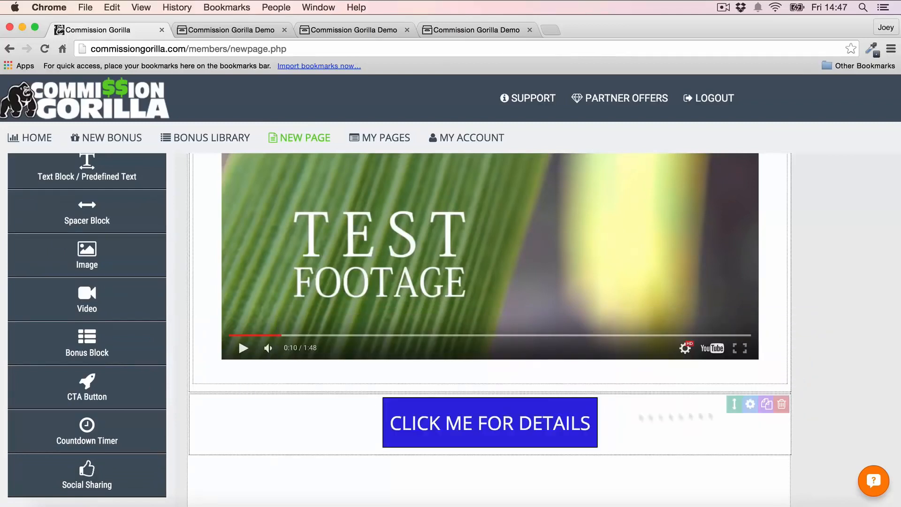
Step: Set the CTA button's font to Montserrat and its main text to "Click Here For Your Bonus Package"
{"action": "left_click", "coordinate": [751, 404]}
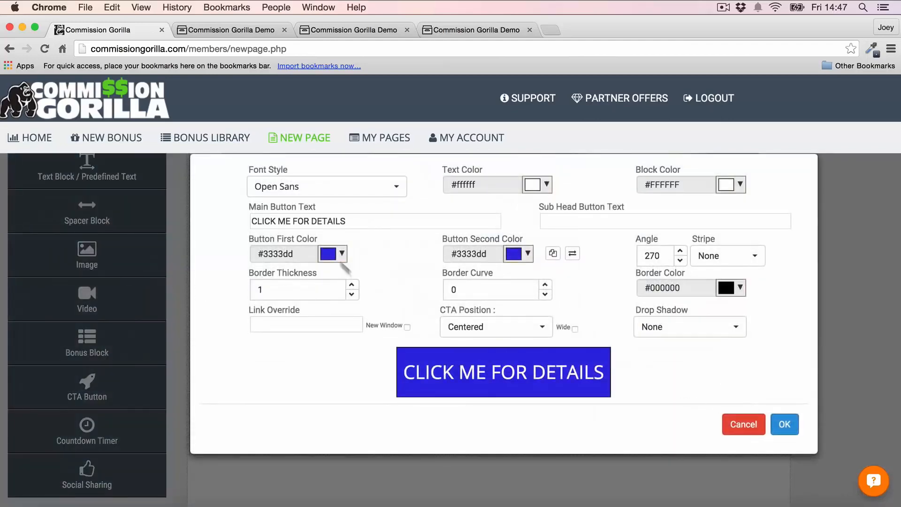
{"action": "left_click", "coordinate": [320, 187]}
{"action": "scroll", "coordinate": [312, 299], "scroll_direction": "down", "scroll_amount": 6}
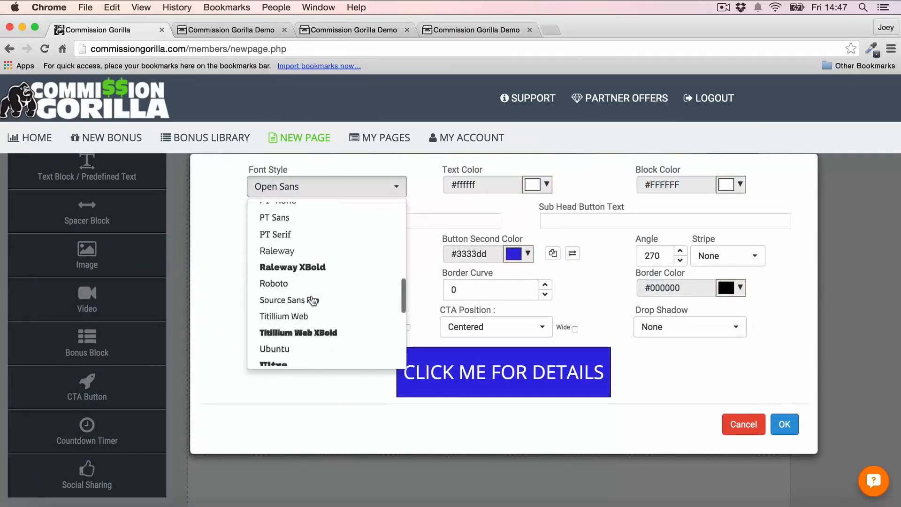
{"action": "scroll", "coordinate": [312, 300], "scroll_direction": "down", "scroll_amount": 10}
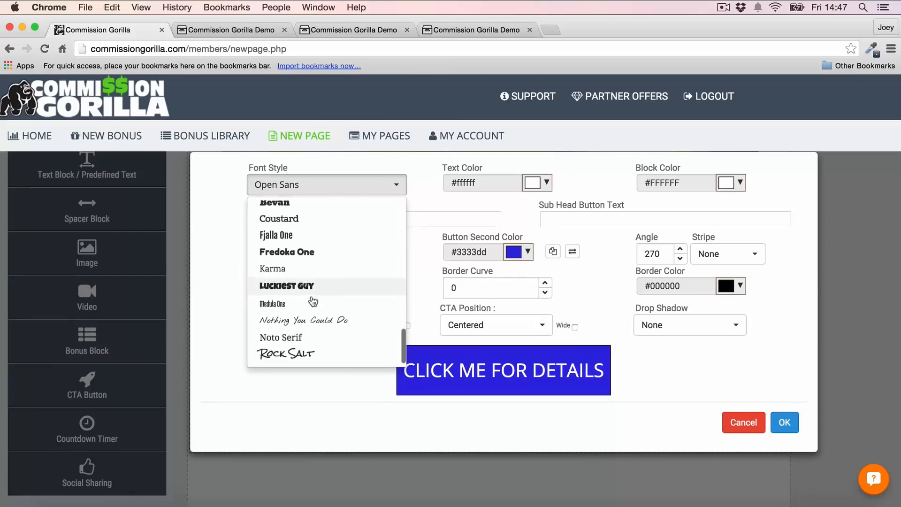
{"action": "scroll", "coordinate": [312, 301], "scroll_direction": "up", "scroll_amount": 10}
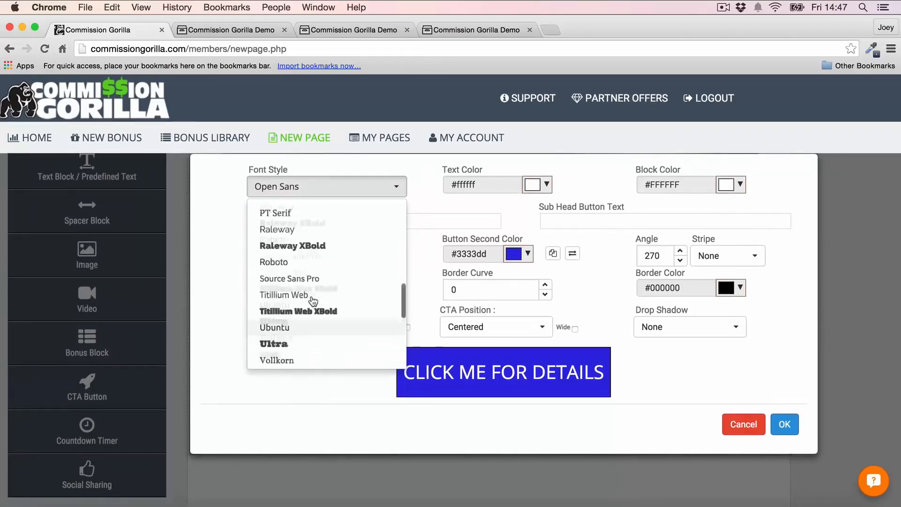
{"action": "scroll", "coordinate": [312, 300], "scroll_direction": "up", "scroll_amount": 5}
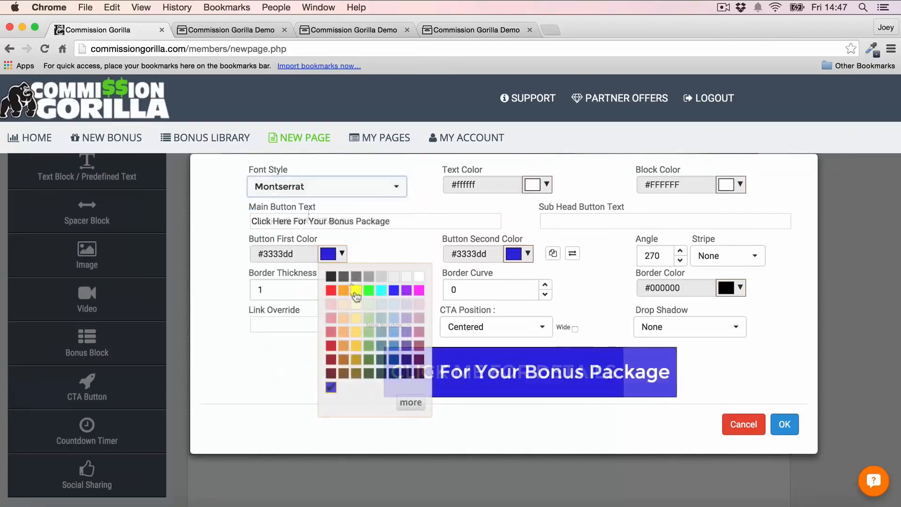
Step: Give the CTA button a yellow gradient with first color #ffe599 and second color #f1c232
{"action": "left_click", "coordinate": [357, 318]}
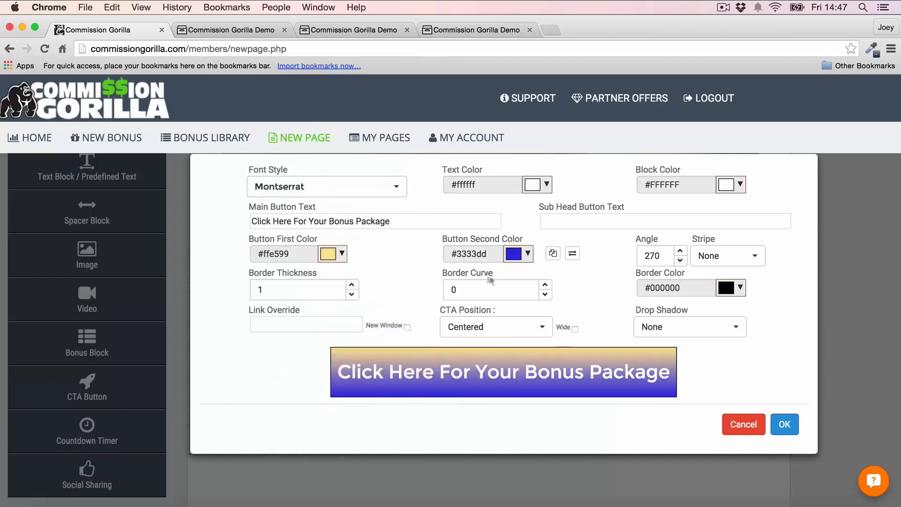
{"action": "left_click", "coordinate": [516, 254]}
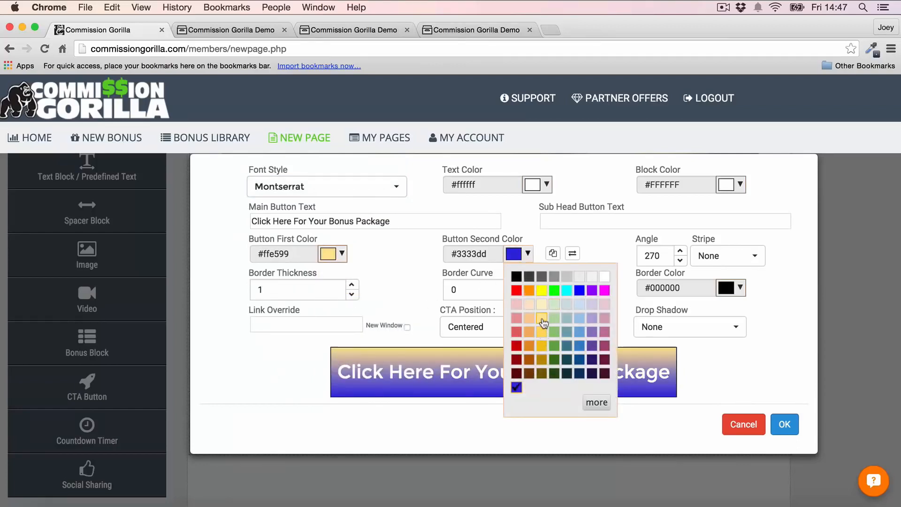
{"action": "left_click", "coordinate": [541, 318]}
{"action": "left_click", "coordinate": [518, 257]}
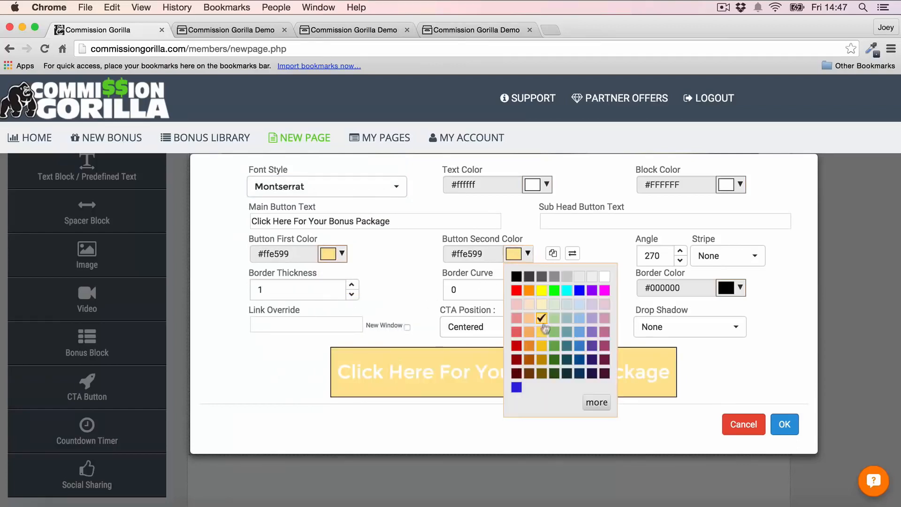
{"action": "left_click", "coordinate": [540, 345]}
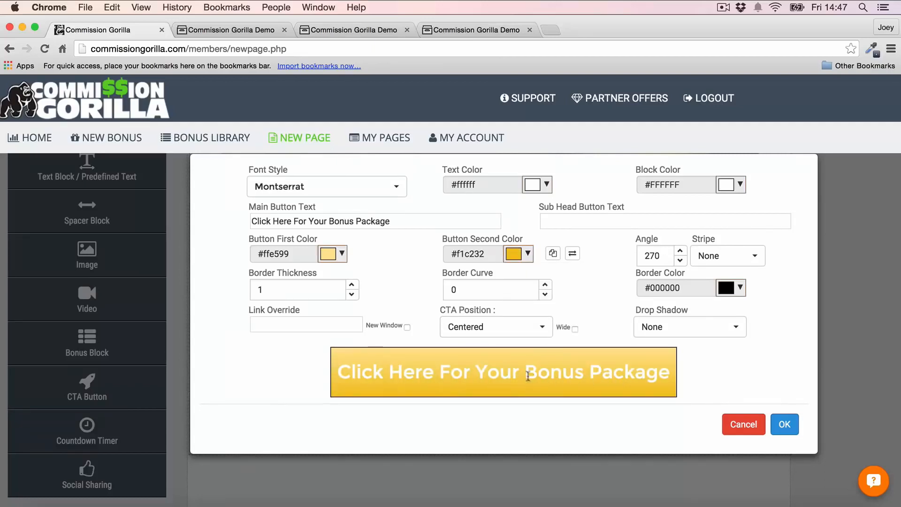
Step: Make the CTA button wide with #000000 text and a #bf9000 border of thickness 2 and curve 10, and apply the settings
{"action": "left_click", "coordinate": [544, 184]}
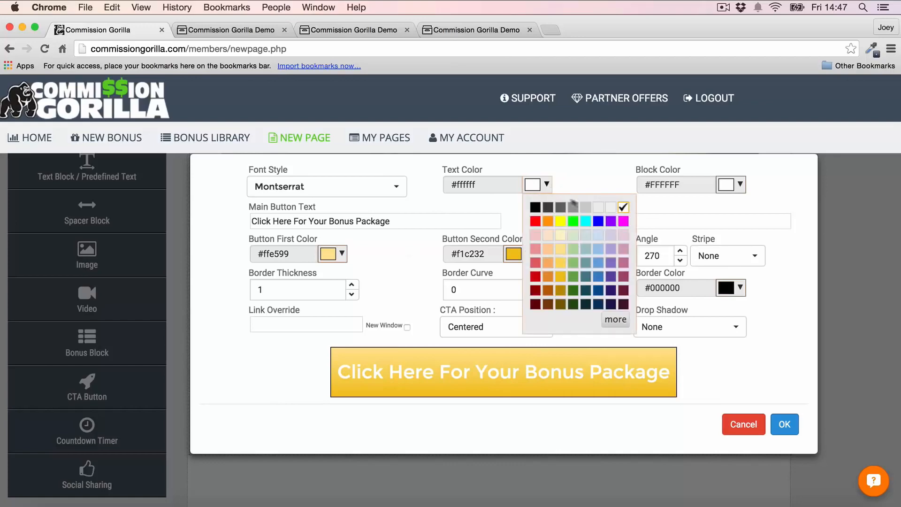
{"action": "left_click", "coordinate": [534, 207]}
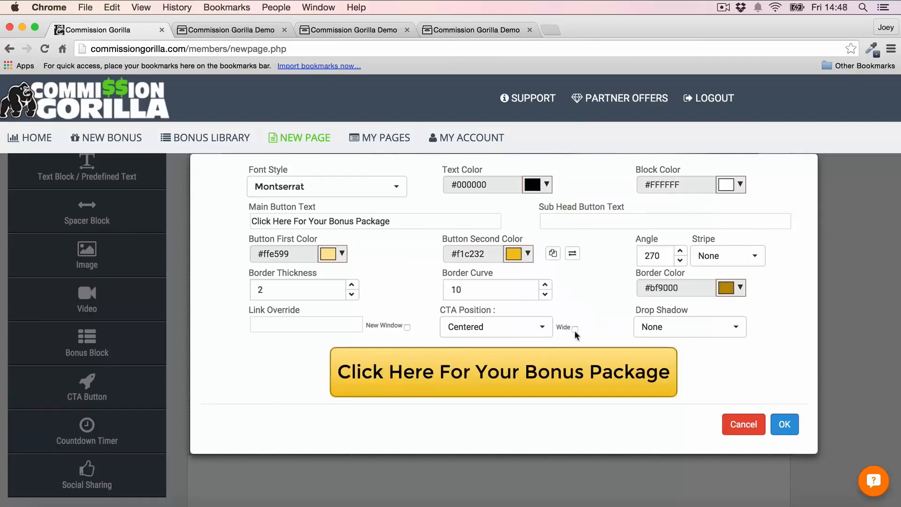
{"action": "left_click", "coordinate": [784, 424]}
Step: Review the page layout from the CTA button up to the headline
{"action": "scroll", "coordinate": [725, 239], "scroll_direction": "down", "scroll_amount": 2}
{"action": "scroll", "coordinate": [726, 239], "scroll_direction": "up", "scroll_amount": 2}
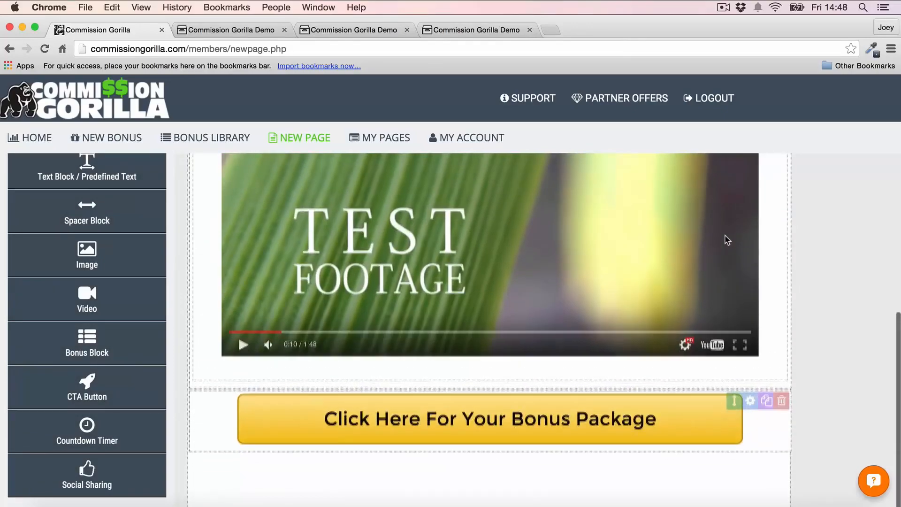
{"action": "scroll", "coordinate": [692, 302], "scroll_direction": "up", "scroll_amount": 1}
{"action": "scroll", "coordinate": [692, 302], "scroll_direction": "up", "scroll_amount": 6}
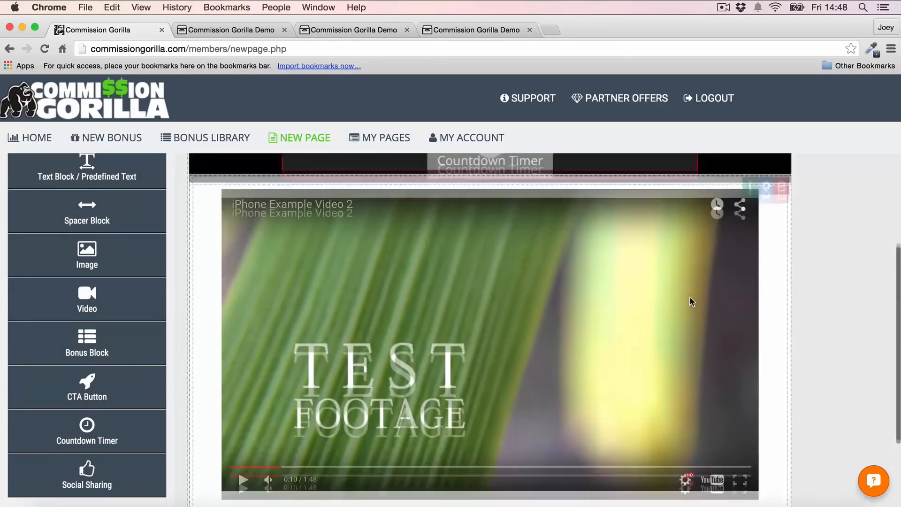
{"action": "scroll", "coordinate": [692, 302], "scroll_direction": "down", "scroll_amount": 3}
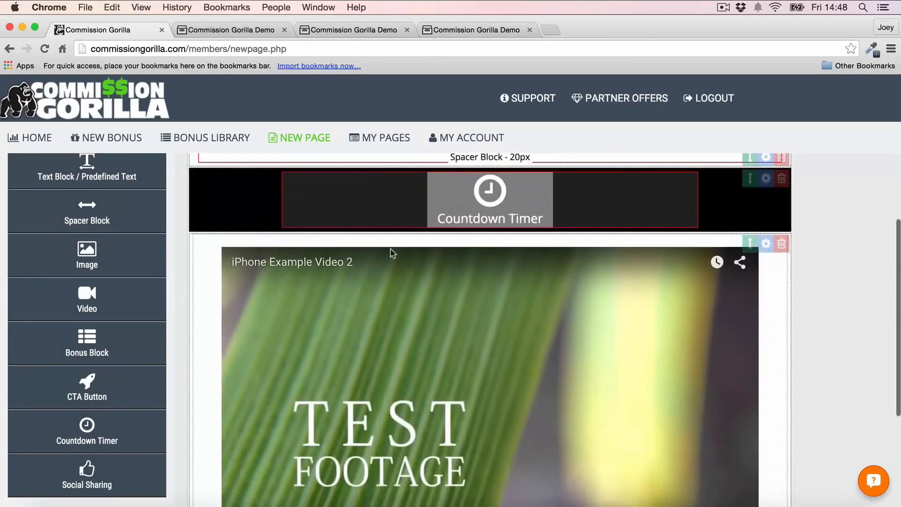
{"action": "scroll", "coordinate": [806, 327], "scroll_direction": "down", "scroll_amount": 1}
{"action": "scroll", "coordinate": [806, 328], "scroll_direction": "up", "scroll_amount": 3}
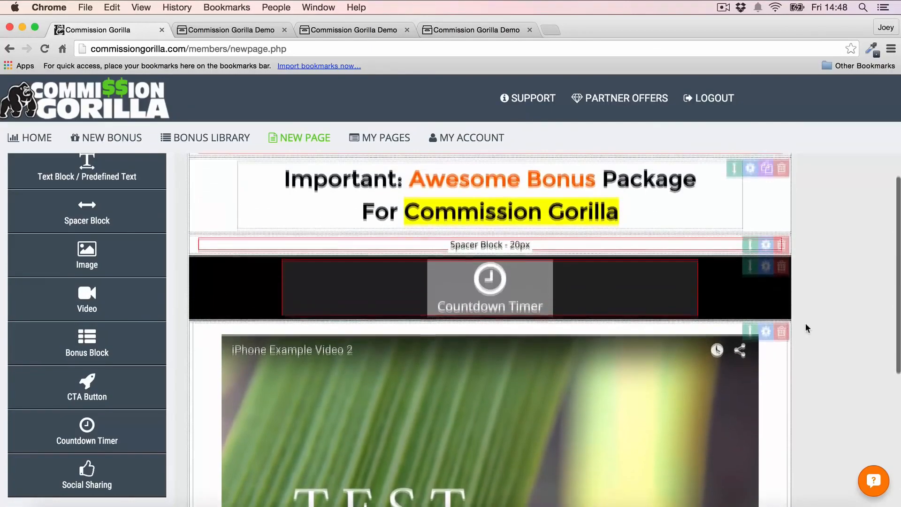
{"action": "scroll", "coordinate": [806, 327], "scroll_direction": "down", "scroll_amount": 1}
{"action": "scroll", "coordinate": [806, 327], "scroll_direction": "up", "scroll_amount": 1}
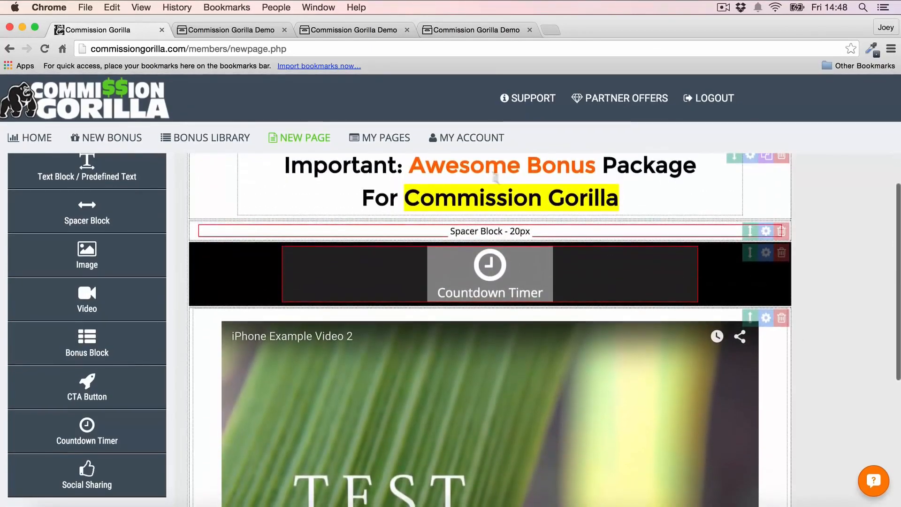
Step: Set the video block's block color to orange (#ff9900) and turn on autoplay
{"action": "scroll", "coordinate": [806, 328], "scroll_direction": "down", "scroll_amount": 1}
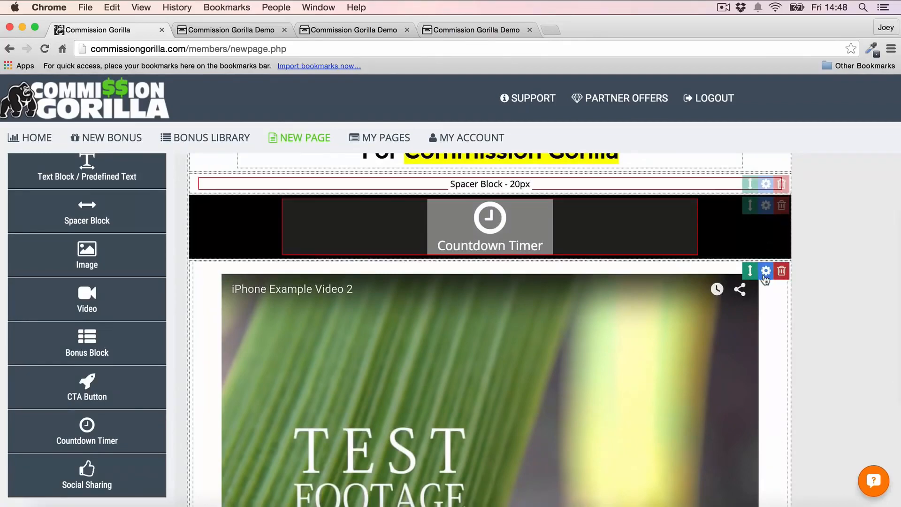
{"action": "left_click", "coordinate": [765, 272]}
{"action": "left_click", "coordinate": [378, 238]}
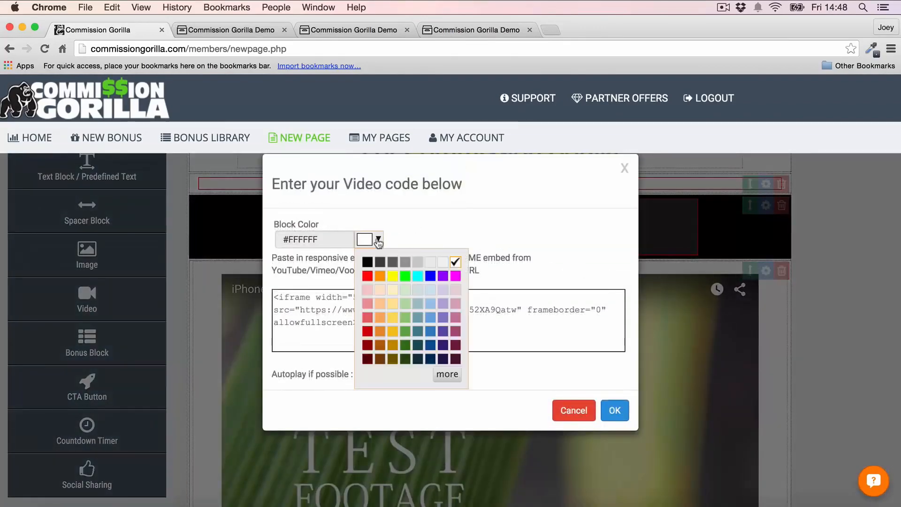
{"action": "left_click", "coordinate": [375, 273]}
{"action": "left_click", "coordinate": [444, 374]}
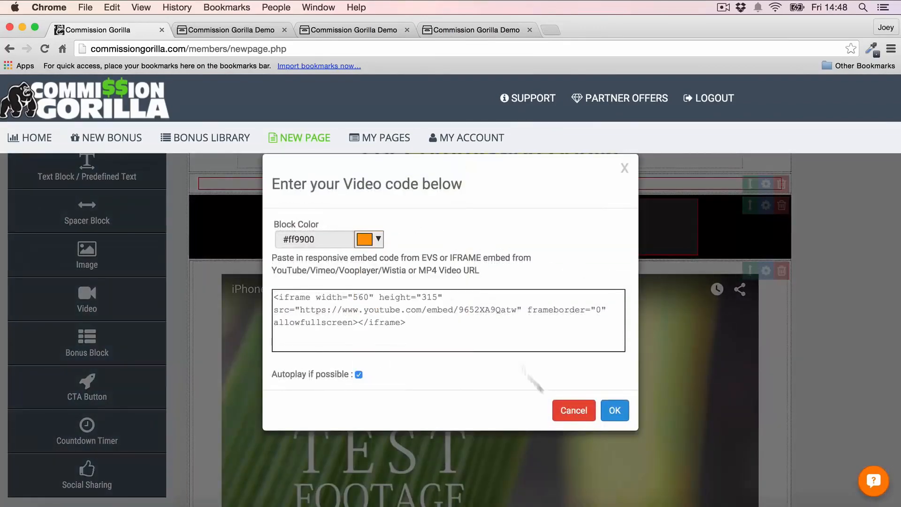
{"action": "left_click", "coordinate": [615, 411]}
Step: Set the CTA button's block color to orange (#ff9900) to match the video block
{"action": "scroll", "coordinate": [784, 318], "scroll_direction": "up", "scroll_amount": 3}
{"action": "scroll", "coordinate": [813, 314], "scroll_direction": "down", "scroll_amount": 6}
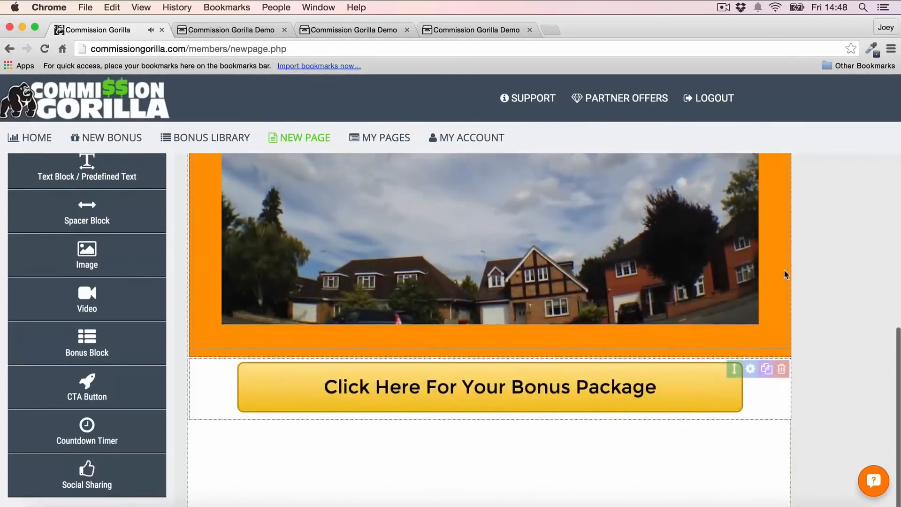
{"action": "scroll", "coordinate": [798, 281], "scroll_direction": "down", "scroll_amount": 2}
{"action": "left_click", "coordinate": [751, 326]}
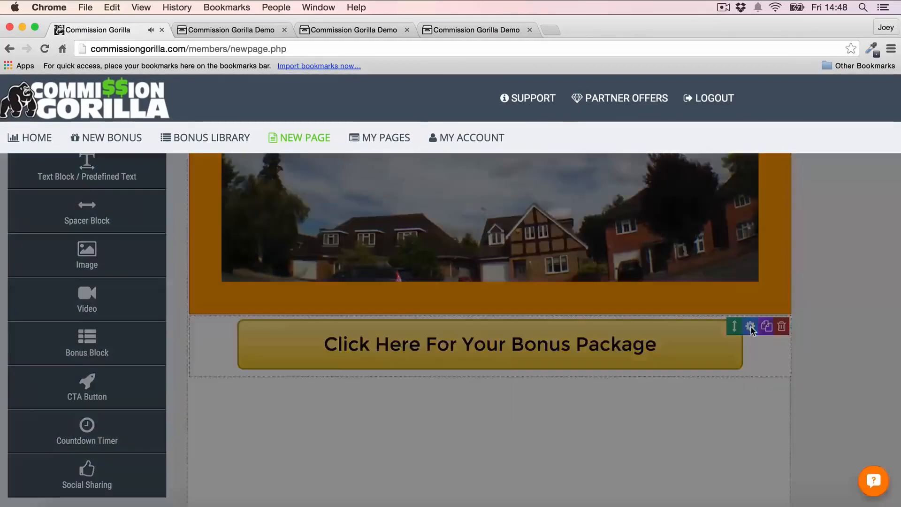
{"action": "left_click", "coordinate": [726, 186]}
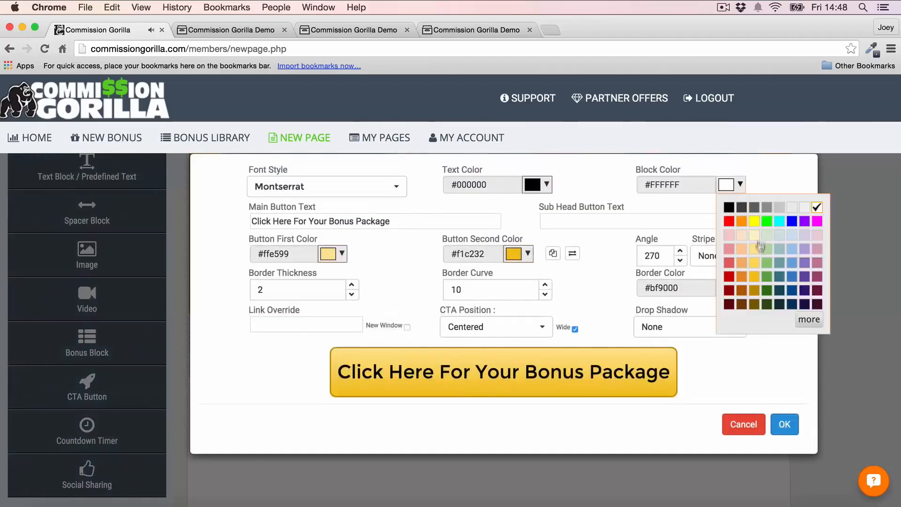
{"action": "left_click", "coordinate": [740, 221]}
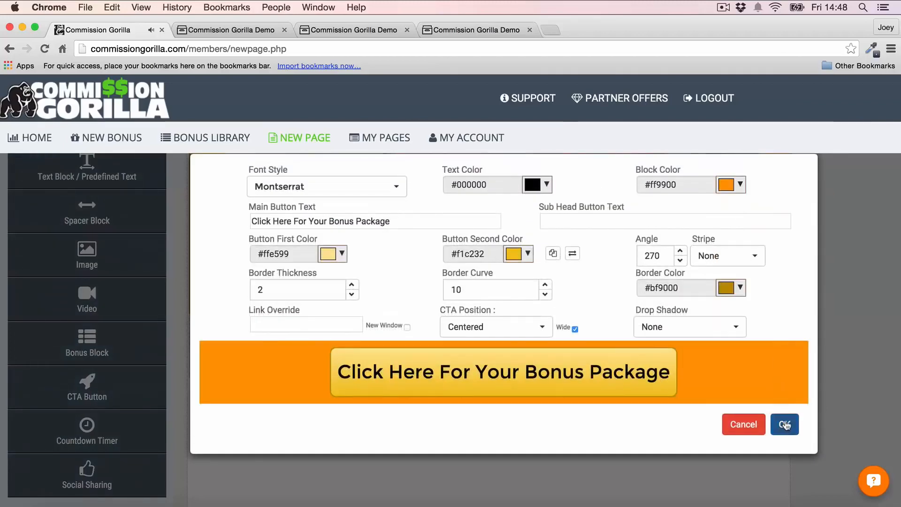
{"action": "left_click", "coordinate": [784, 424]}
Step: Restyle the CTA button with a blue gradient, white text and a light border
{"action": "scroll", "coordinate": [801, 227], "scroll_direction": "up", "scroll_amount": 5}
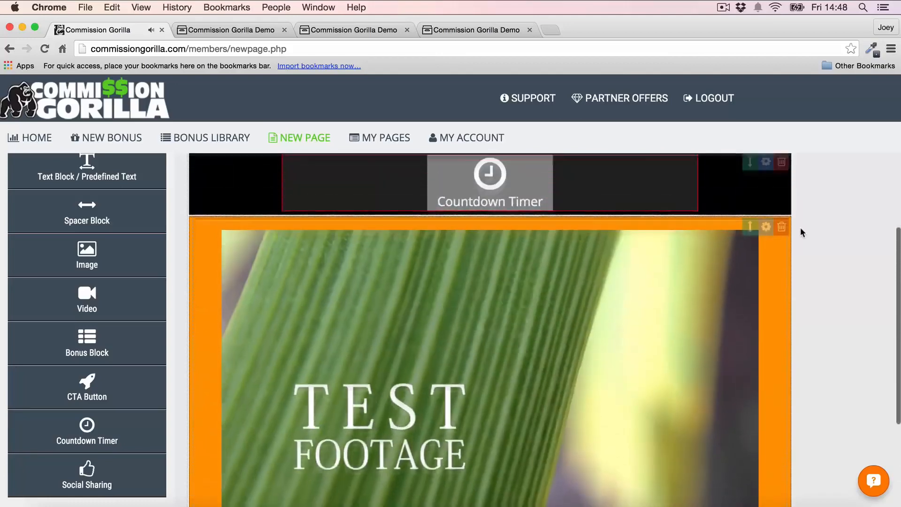
{"action": "scroll", "coordinate": [738, 288], "scroll_direction": "down", "scroll_amount": 6}
{"action": "scroll", "coordinate": [636, 289], "scroll_direction": "up", "scroll_amount": 1}
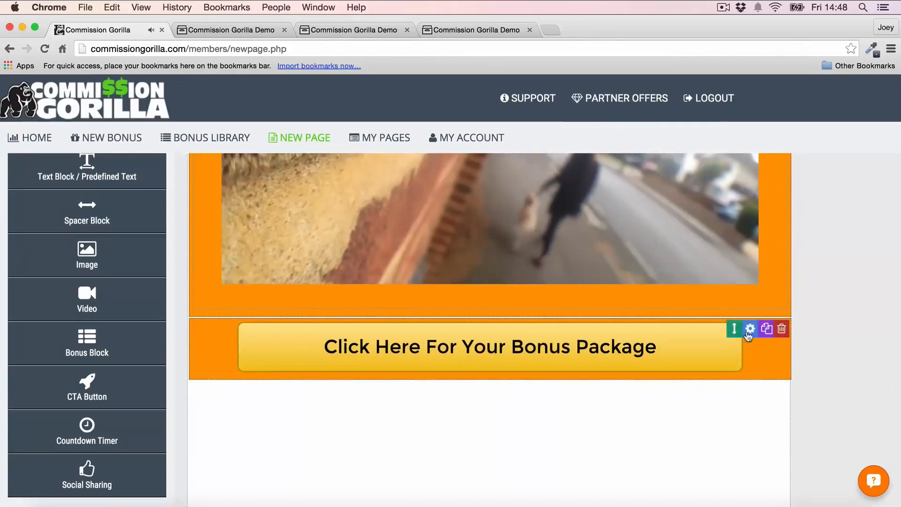
{"action": "left_click", "coordinate": [750, 330]}
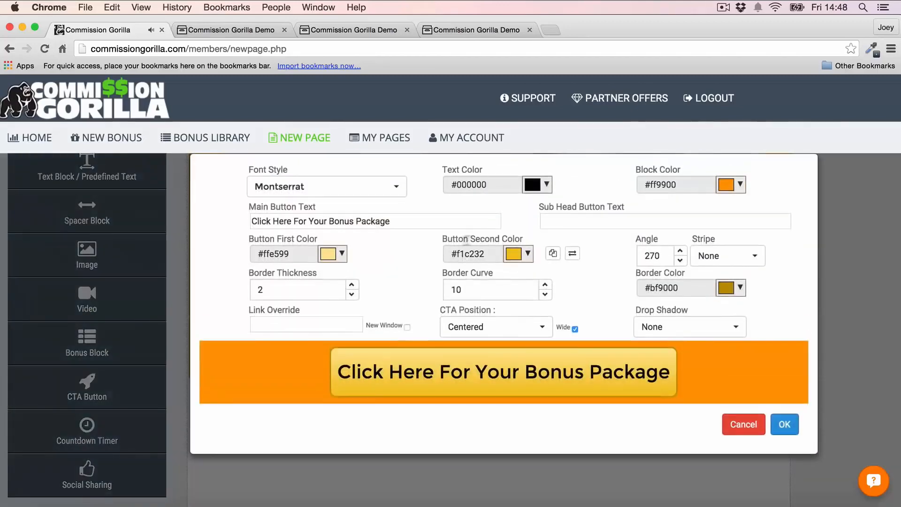
{"action": "left_click", "coordinate": [335, 256]}
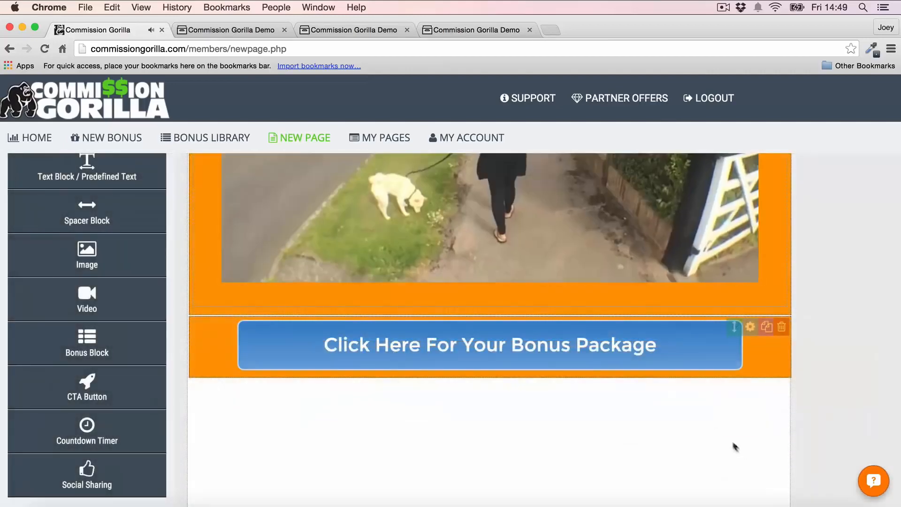
Step: Review the orange video section and restyled CTA button between the headline and the end of the page
{"action": "scroll", "coordinate": [705, 408], "scroll_direction": "up", "scroll_amount": 1}
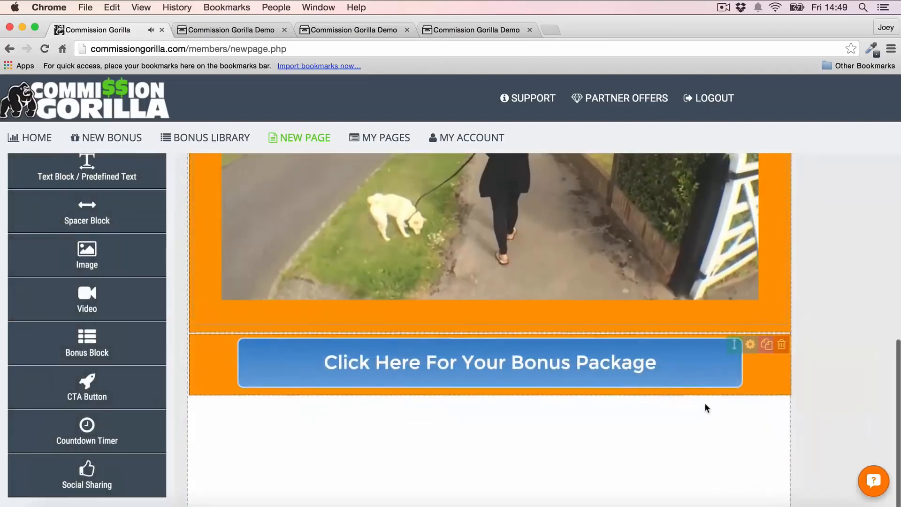
{"action": "scroll", "coordinate": [704, 408], "scroll_direction": "up", "scroll_amount": 2}
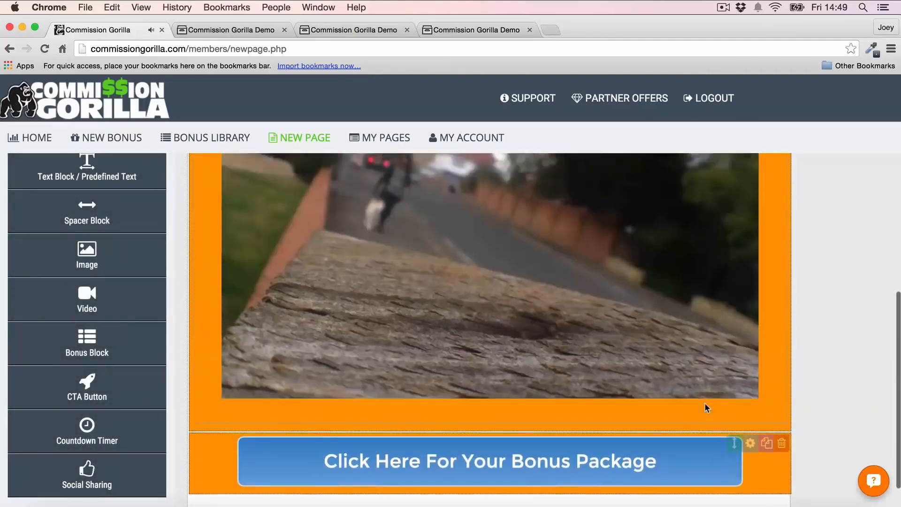
{"action": "scroll", "coordinate": [705, 402], "scroll_direction": "up", "scroll_amount": 5}
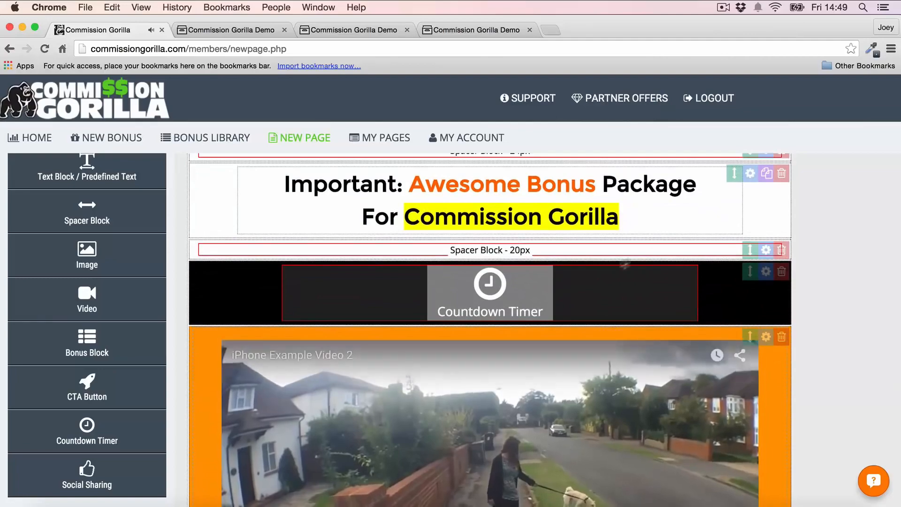
{"action": "scroll", "coordinate": [791, 240], "scroll_direction": "down", "scroll_amount": 3}
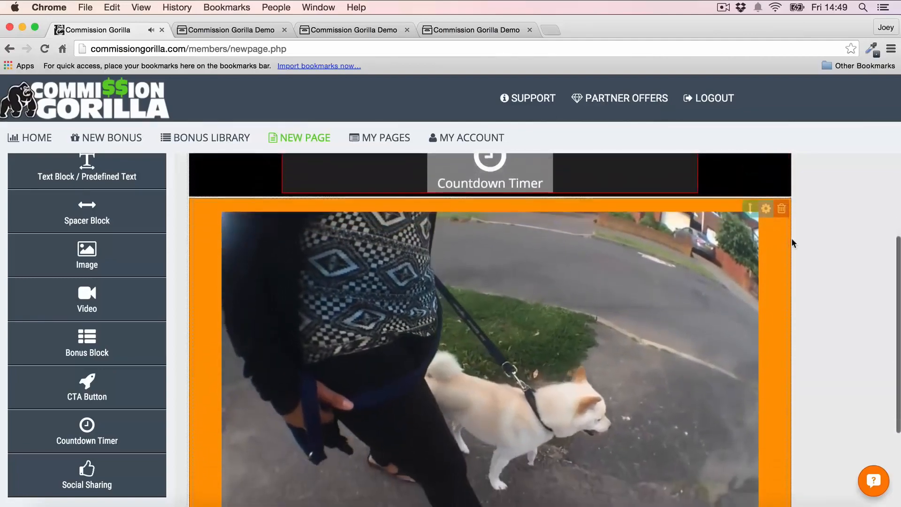
{"action": "scroll", "coordinate": [791, 243], "scroll_direction": "up", "scroll_amount": 4}
{"action": "scroll", "coordinate": [587, 296], "scroll_direction": "down", "scroll_amount": 1}
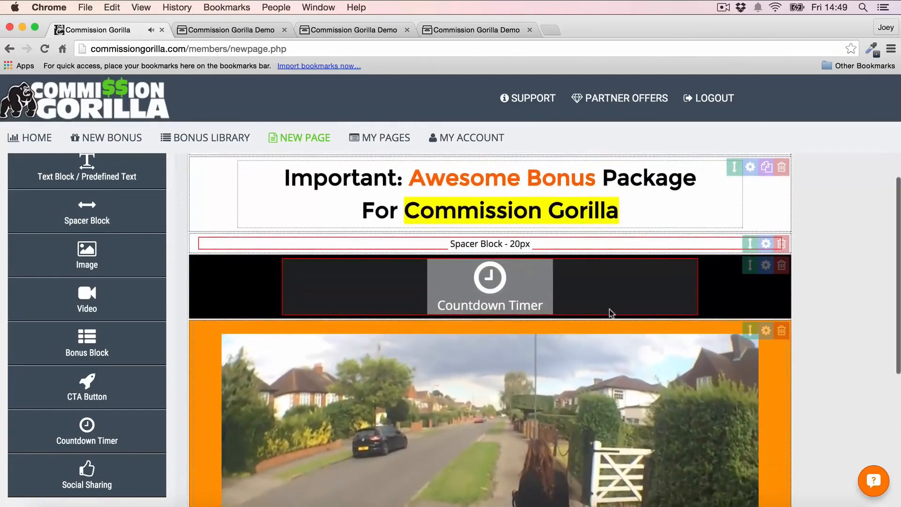
{"action": "scroll", "coordinate": [611, 313], "scroll_direction": "down", "scroll_amount": 8}
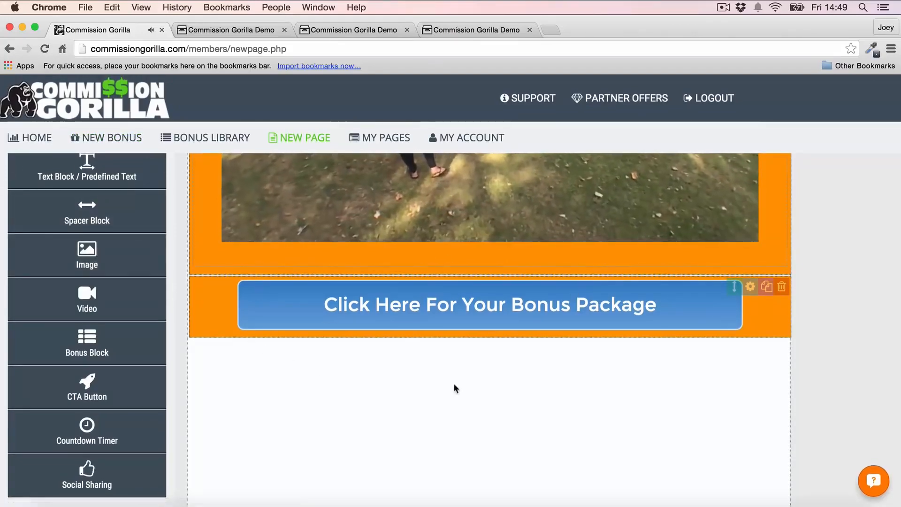
Step: Add a bonus block beneath the CTA button and fill it with the saved bonus "Bonus Example"
{"action": "left_click", "coordinate": [85, 353]}
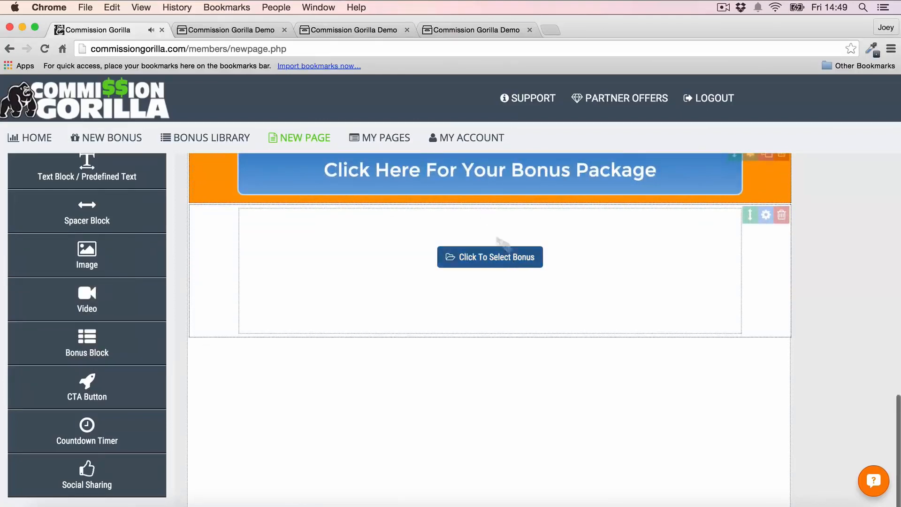
{"action": "left_click", "coordinate": [492, 255]}
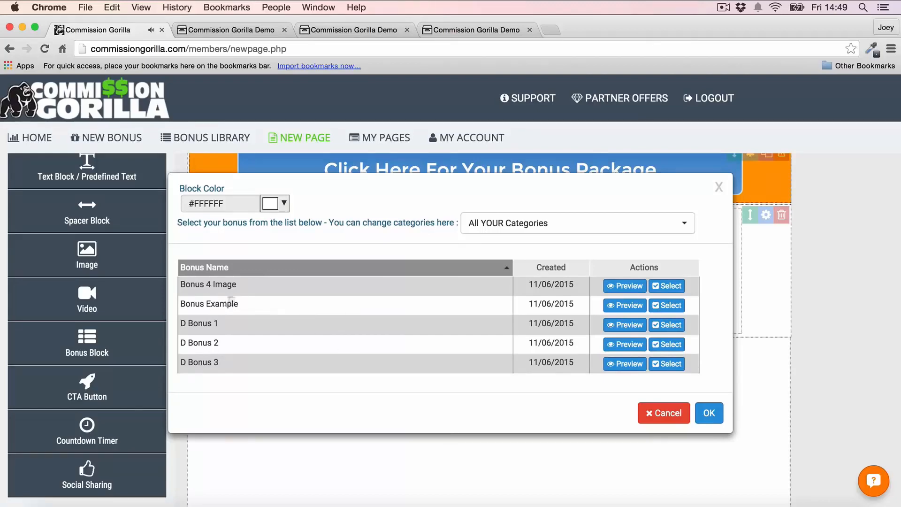
{"action": "left_click", "coordinate": [670, 305]}
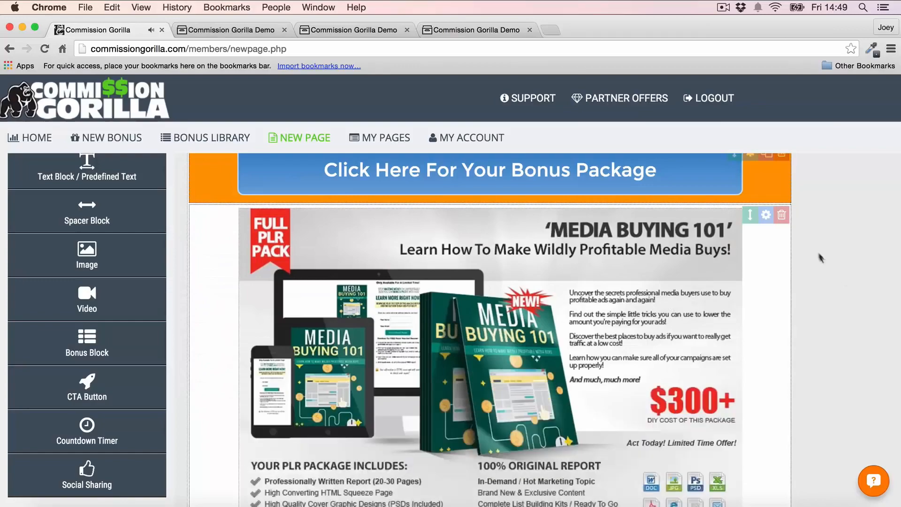
Step: Add a second bonus block below the Media Buying 101 bonus and fill it with "Bonus 4 Image"
{"action": "scroll", "coordinate": [849, 272], "scroll_direction": "down", "scroll_amount": 3}
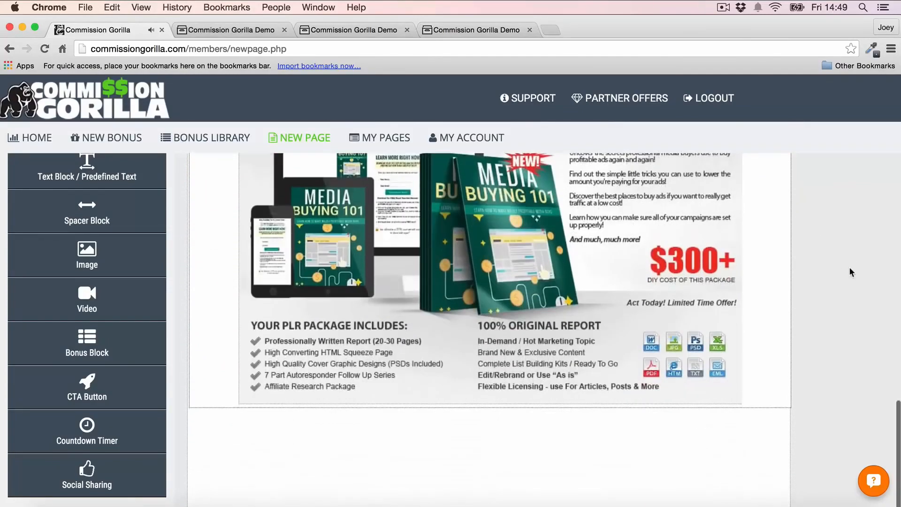
{"action": "scroll", "coordinate": [849, 271], "scroll_direction": "down", "scroll_amount": 2}
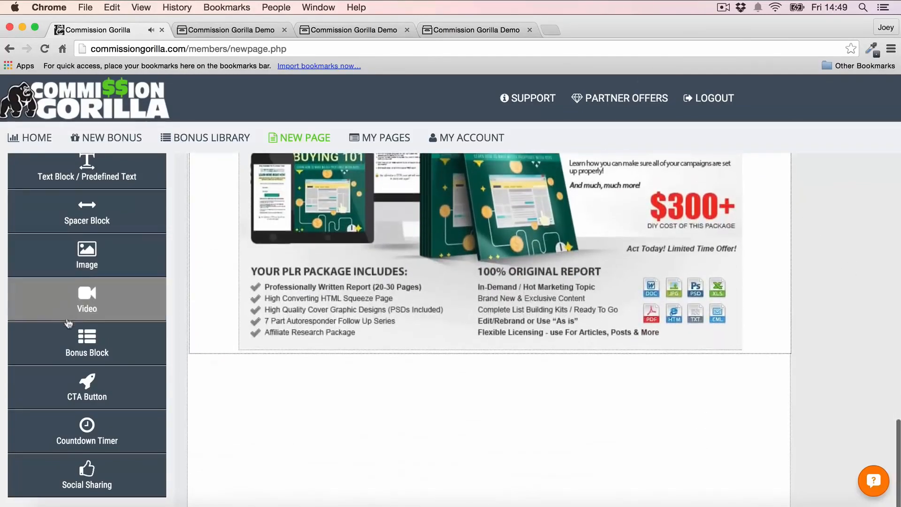
{"action": "left_click", "coordinate": [69, 334]}
{"action": "left_click", "coordinate": [498, 260]}
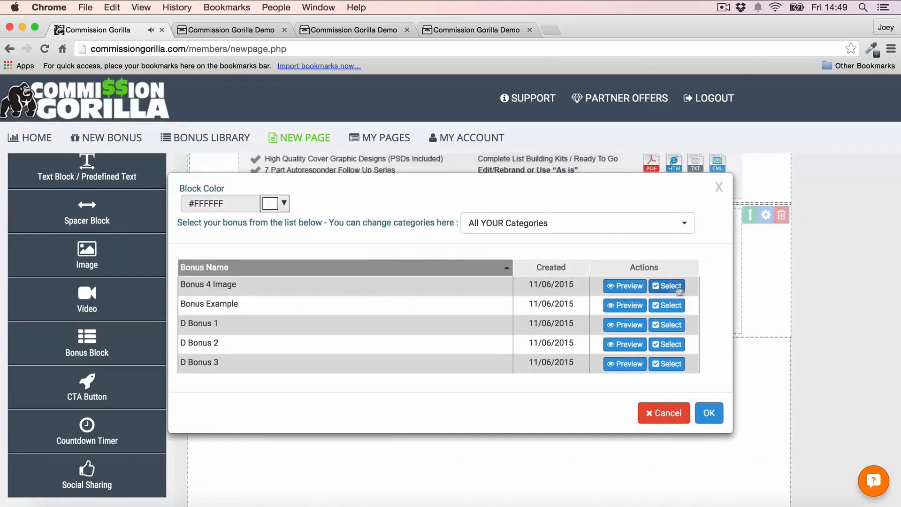
{"action": "left_click", "coordinate": [667, 286]}
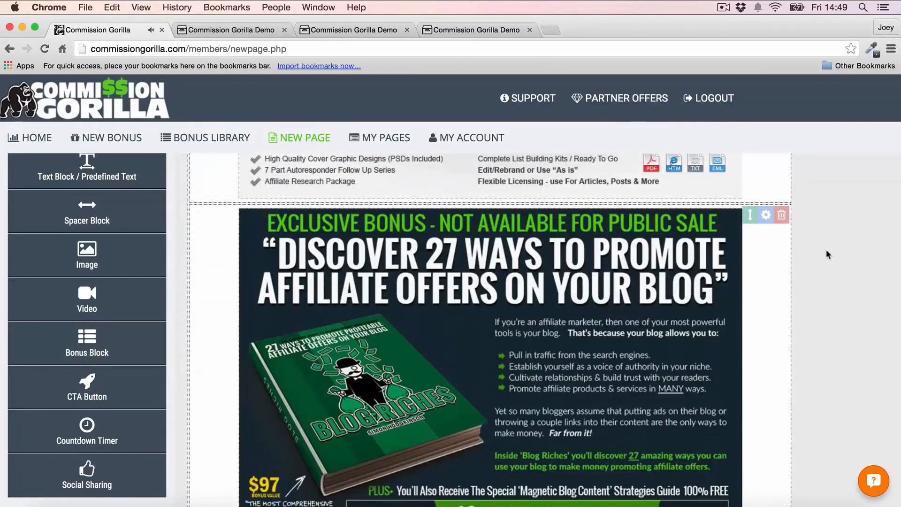
Step: Add a third bonus block below the Blog Riches bonus and fill it with "D Bonus 2"
{"action": "scroll", "coordinate": [811, 254], "scroll_direction": "down", "scroll_amount": 5}
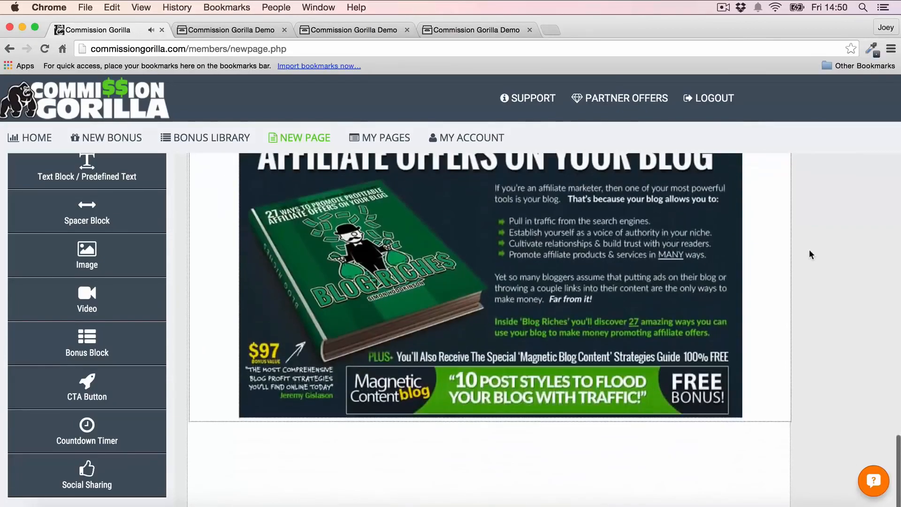
{"action": "left_click", "coordinate": [77, 349]}
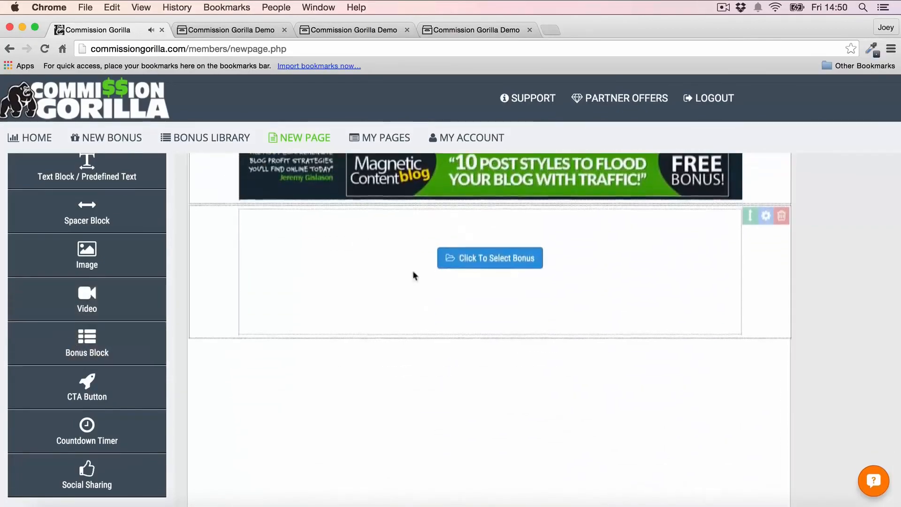
{"action": "left_click", "coordinate": [499, 259]}
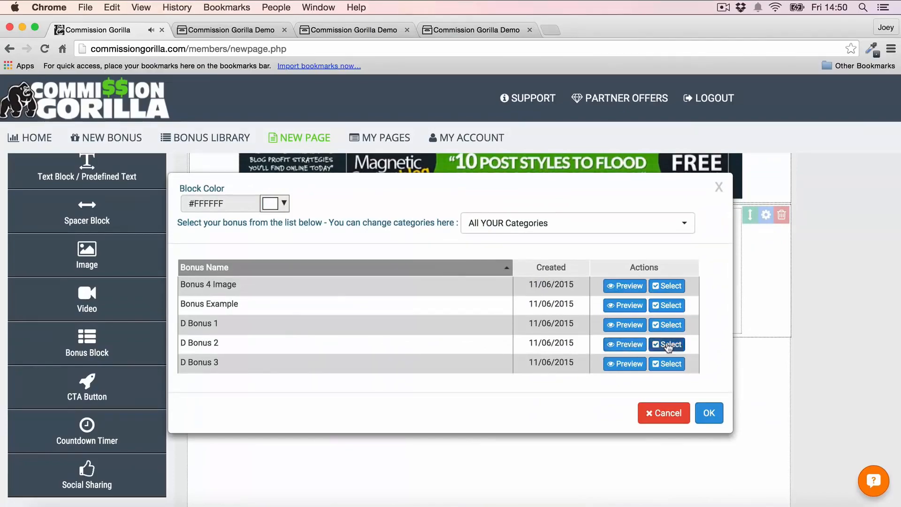
{"action": "left_click", "coordinate": [667, 344]}
Step: Add a social sharing block at the end of the page, below the Amazon gift card bonus
{"action": "scroll", "coordinate": [778, 286], "scroll_direction": "down", "scroll_amount": 5}
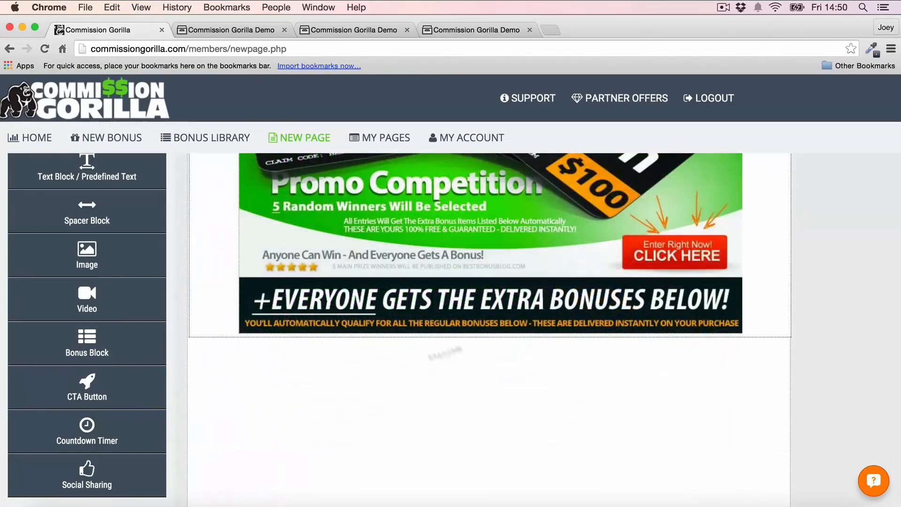
{"action": "scroll", "coordinate": [402, 360], "scroll_direction": "up", "scroll_amount": 1}
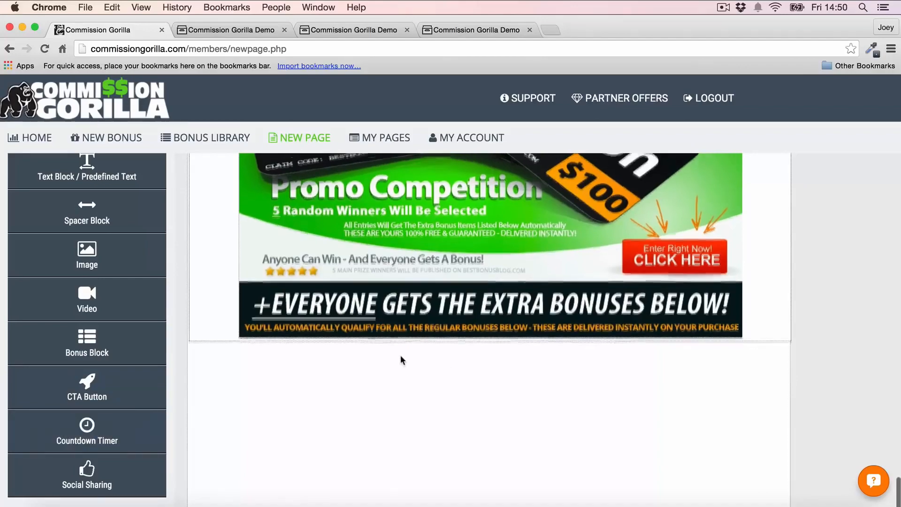
{"action": "scroll", "coordinate": [402, 361], "scroll_direction": "down", "scroll_amount": 1}
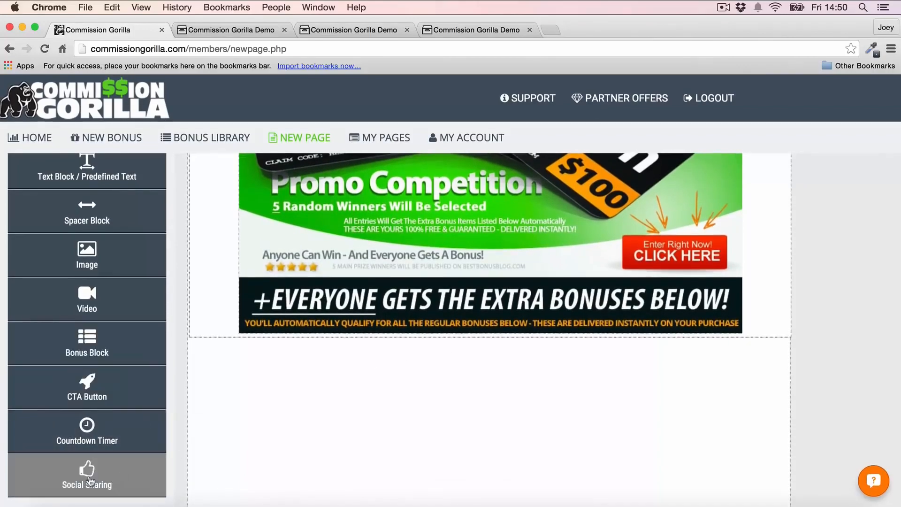
{"action": "left_click_drag", "start_coordinate": [89, 481], "coordinate": [22, 480]}
{"action": "scroll", "coordinate": [309, 379], "scroll_direction": "up", "scroll_amount": 6}
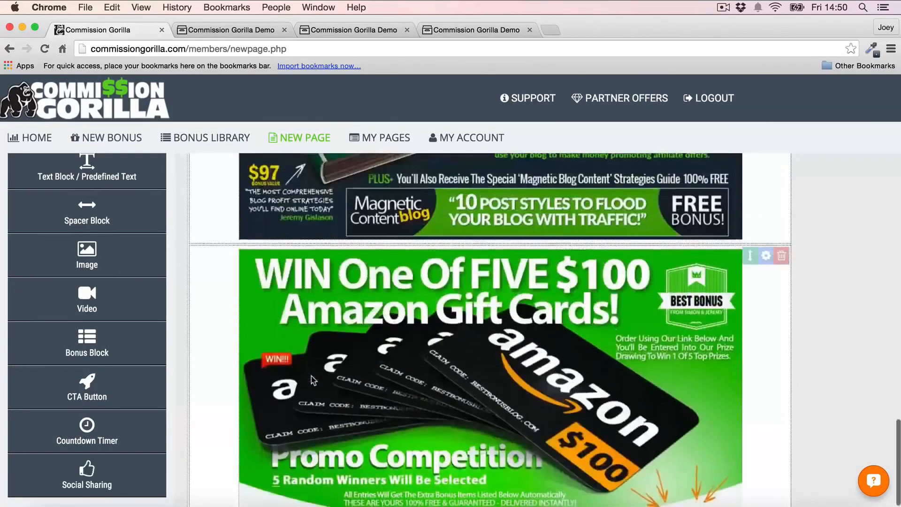
{"action": "scroll", "coordinate": [311, 376], "scroll_direction": "down", "scroll_amount": 6}
{"action": "left_click_drag", "start_coordinate": [87, 477], "coordinate": [361, 359]}
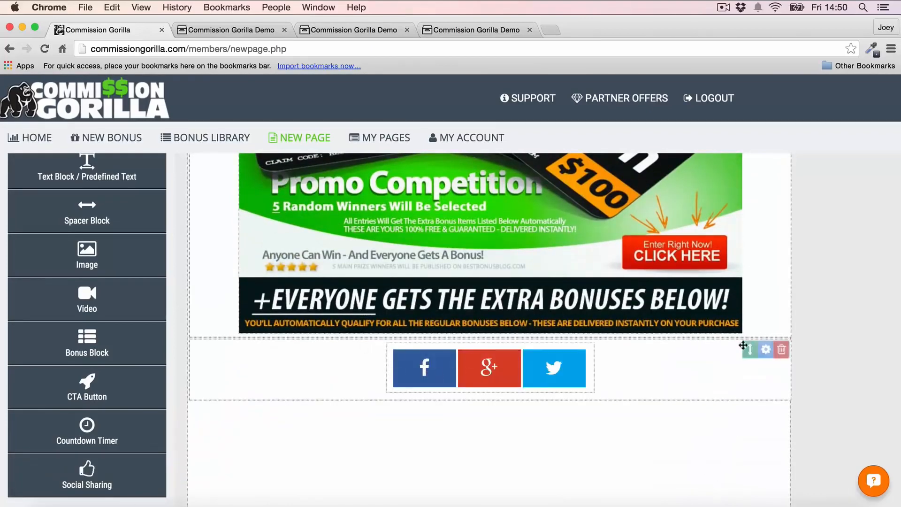
Step: Look over the social sharing block's options without changing them and move the block directly beneath the CTA button
{"action": "left_click", "coordinate": [767, 350]}
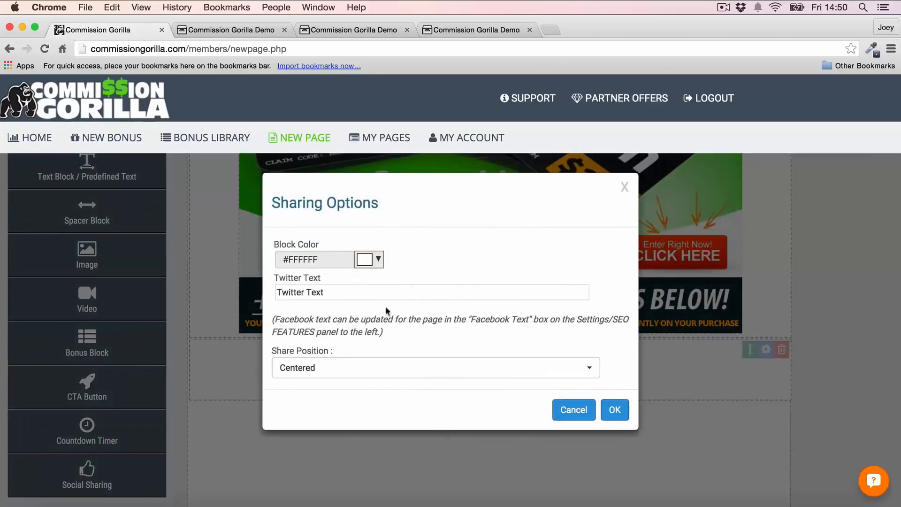
{"action": "left_click", "coordinate": [574, 410]}
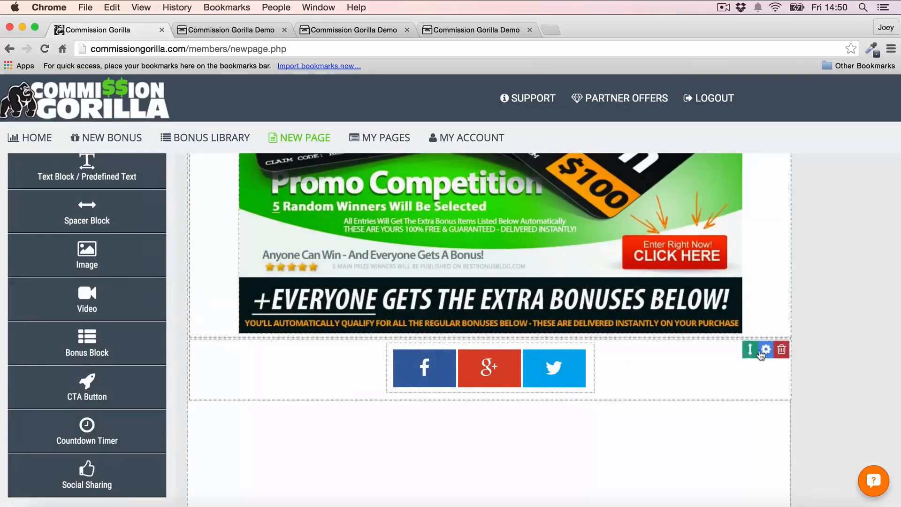
{"action": "left_click_drag", "start_coordinate": [743, 349], "coordinate": [732, 392]}
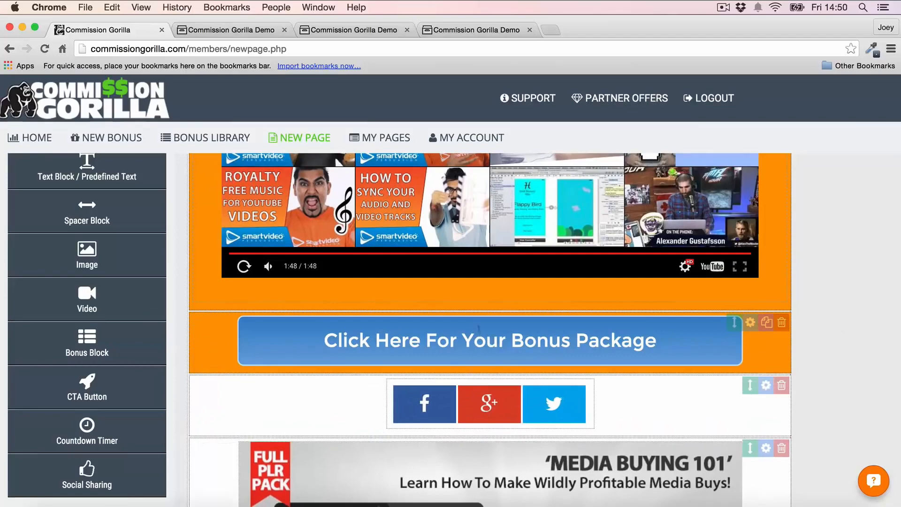
Step: Duplicate the CTA button and move the copy to the end of the page, below the Amazon gift card bonus
{"action": "scroll", "coordinate": [751, 263], "scroll_direction": "down", "scroll_amount": 5}
{"action": "scroll", "coordinate": [760, 241], "scroll_direction": "up", "scroll_amount": 3}
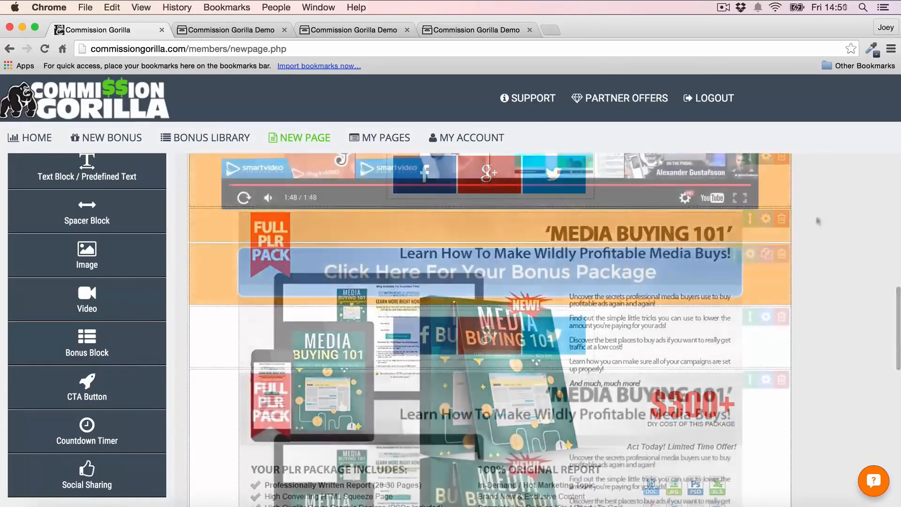
{"action": "left_click", "coordinate": [767, 255]}
{"action": "left_click_drag", "start_coordinate": [733, 317], "coordinate": [748, 382]}
{"action": "scroll", "coordinate": [750, 354], "scroll_direction": "down", "scroll_amount": 15}
Step: Save the finished bonus page and exit the page editor
{"action": "scroll", "coordinate": [491, 252], "scroll_direction": "up", "scroll_amount": 10}
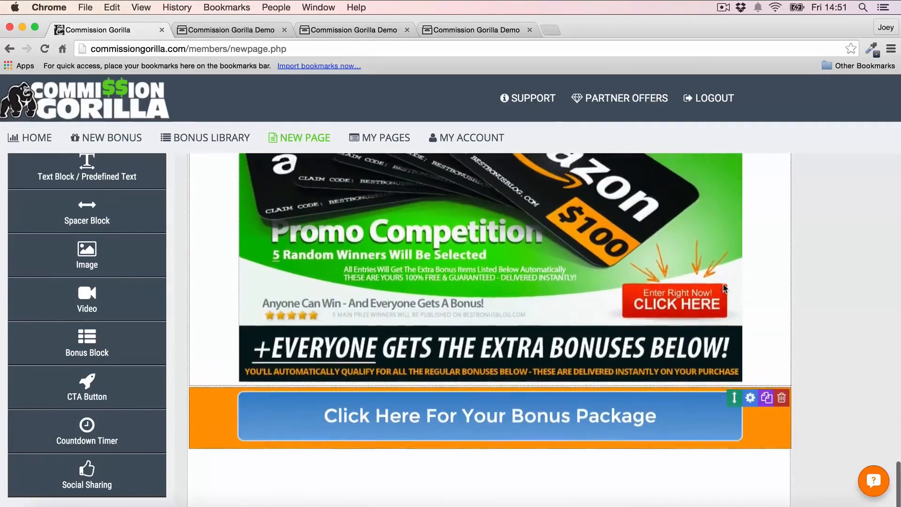
{"action": "scroll", "coordinate": [492, 252], "scroll_direction": "up", "scroll_amount": 10}
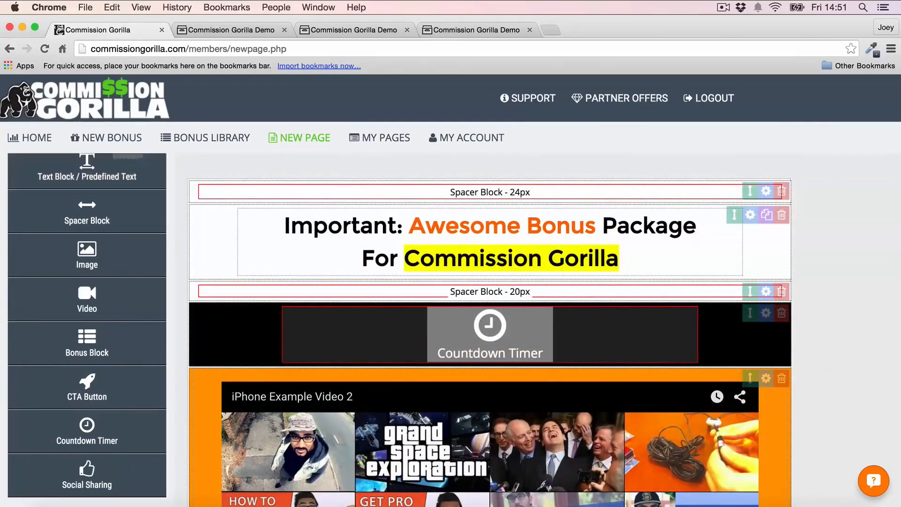
{"action": "scroll", "coordinate": [75, 178], "scroll_direction": "up", "scroll_amount": 3}
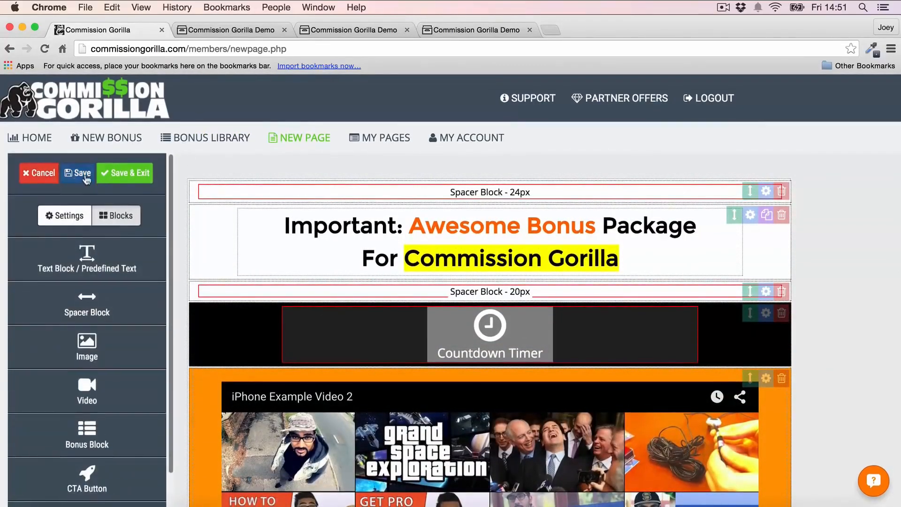
{"action": "left_click", "coordinate": [125, 173]}
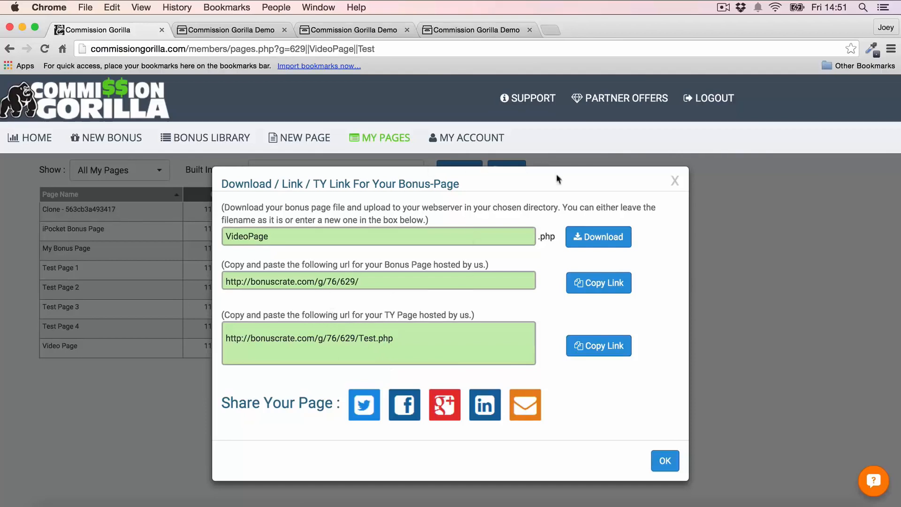
{"action": "left_click_drag", "start_coordinate": [372, 286], "coordinate": [163, 280]}
{"action": "key", "text": "ctrl+c"}
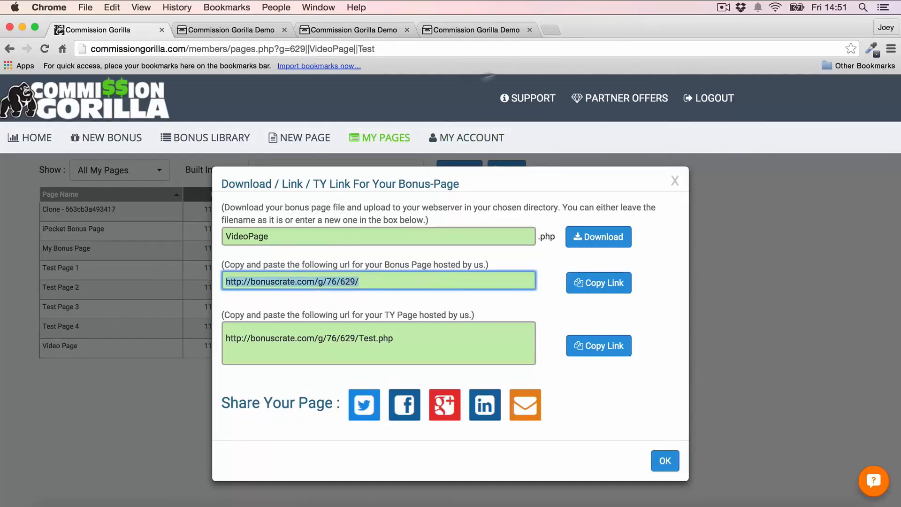
{"action": "left_click", "coordinate": [552, 29]}
{"action": "key", "text": "ctrl+v"}
{"action": "key", "text": "Return"}
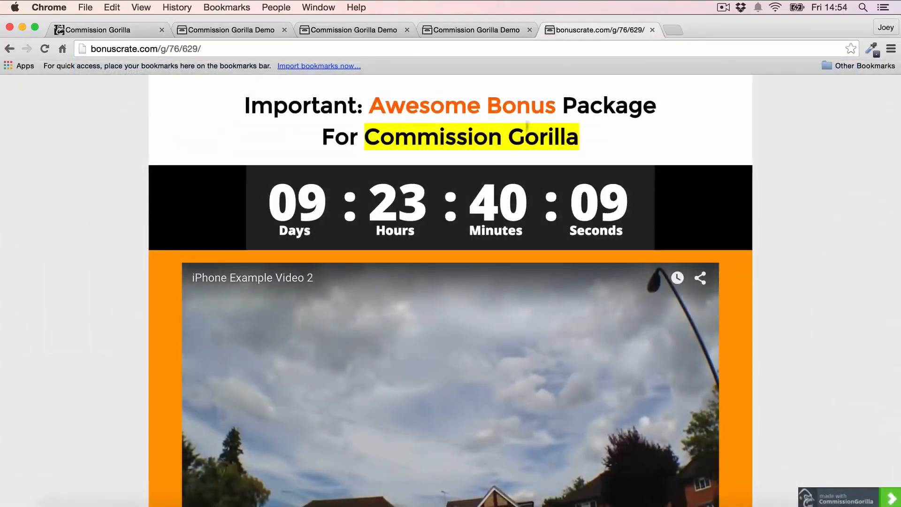
{"action": "scroll", "coordinate": [155, 180], "scroll_direction": "down", "scroll_amount": 3}
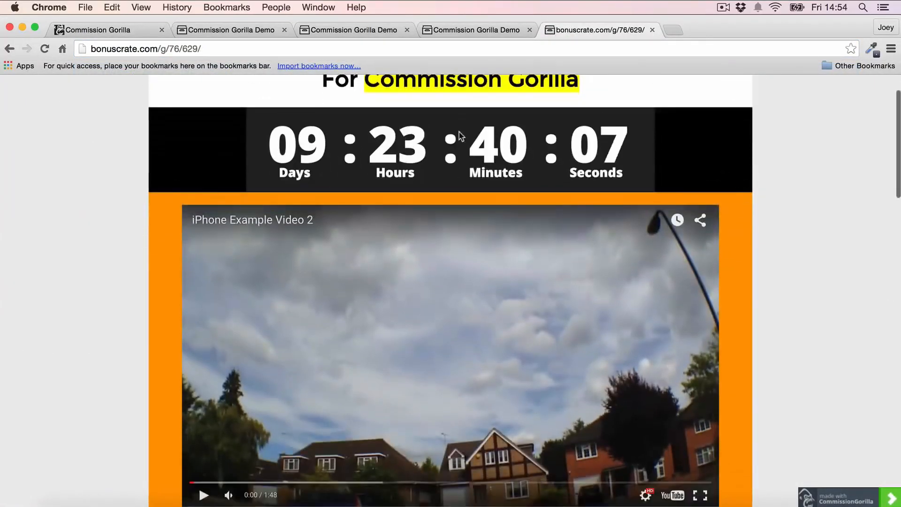
{"action": "scroll", "coordinate": [461, 137], "scroll_direction": "up", "scroll_amount": 3}
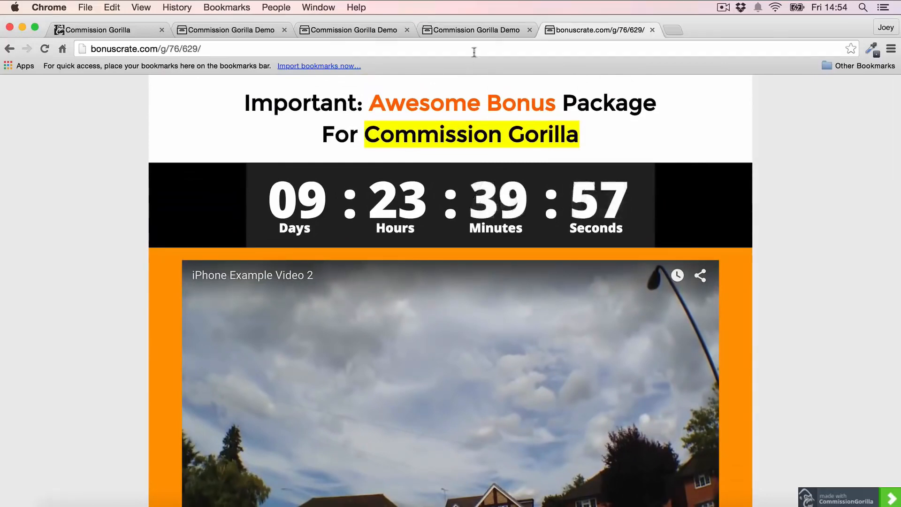
Step: Close the live bonus page and the download and link dialog to get back to the list of pages
{"action": "left_click", "coordinate": [652, 29]}
{"action": "left_click", "coordinate": [118, 30]}
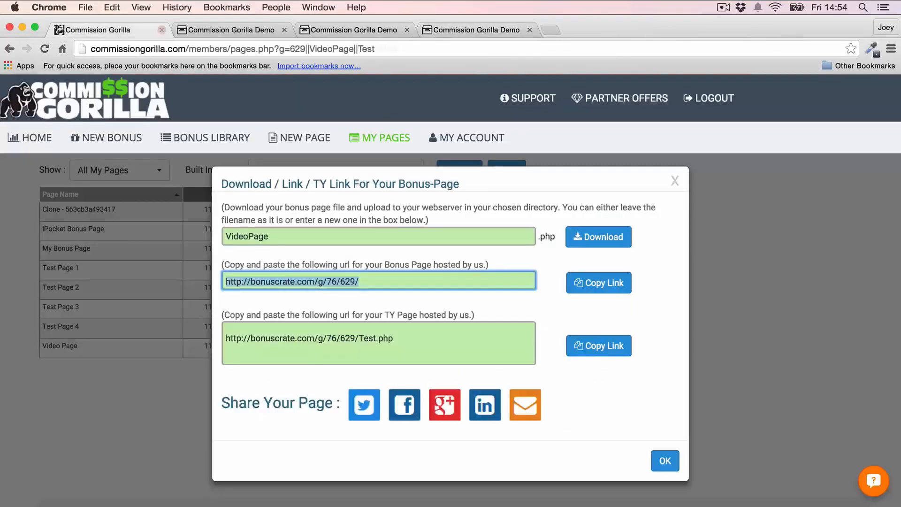
{"action": "left_click", "coordinate": [680, 183]}
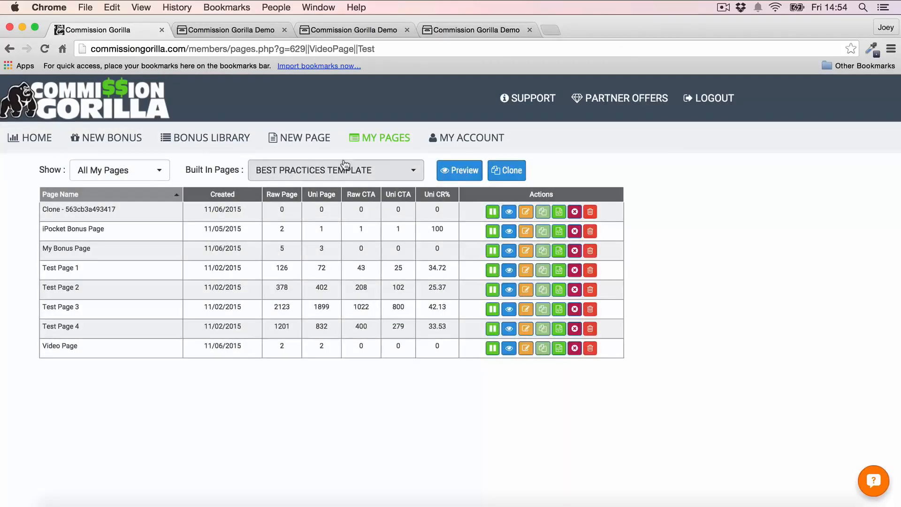
Step: Start a new page, expand its Pro Features, and review the List Builder Pro demo page to see how the countdown timer works
{"action": "left_click", "coordinate": [327, 140]}
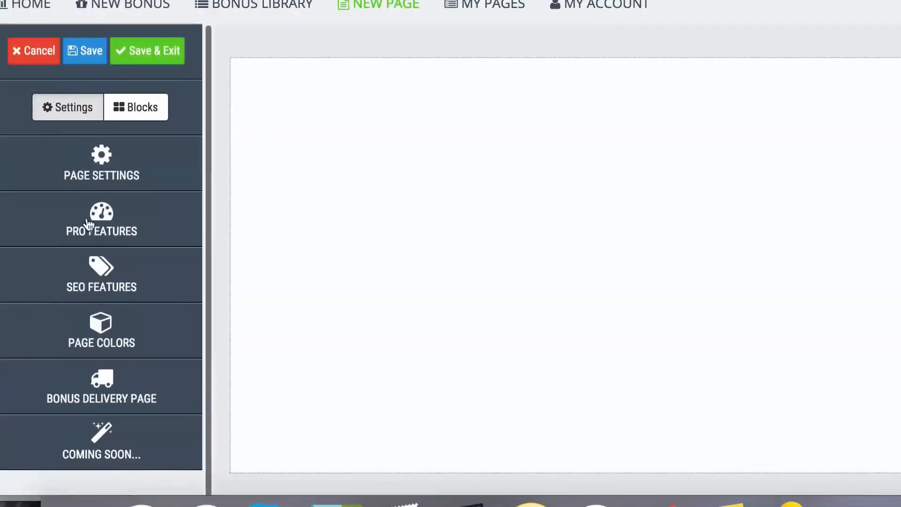
{"action": "left_click", "coordinate": [88, 224]}
{"action": "scroll", "coordinate": [137, 147], "scroll_direction": "down", "scroll_amount": 2}
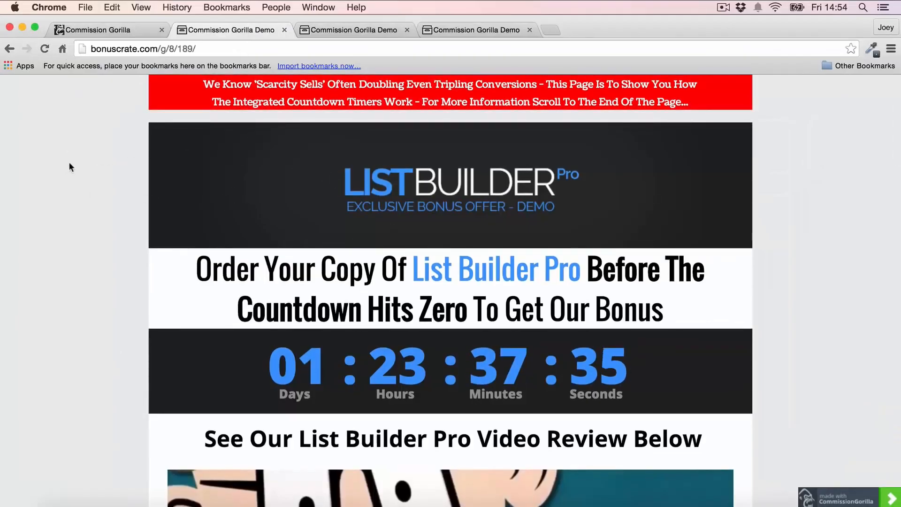
{"action": "scroll", "coordinate": [69, 167], "scroll_direction": "down", "scroll_amount": 5}
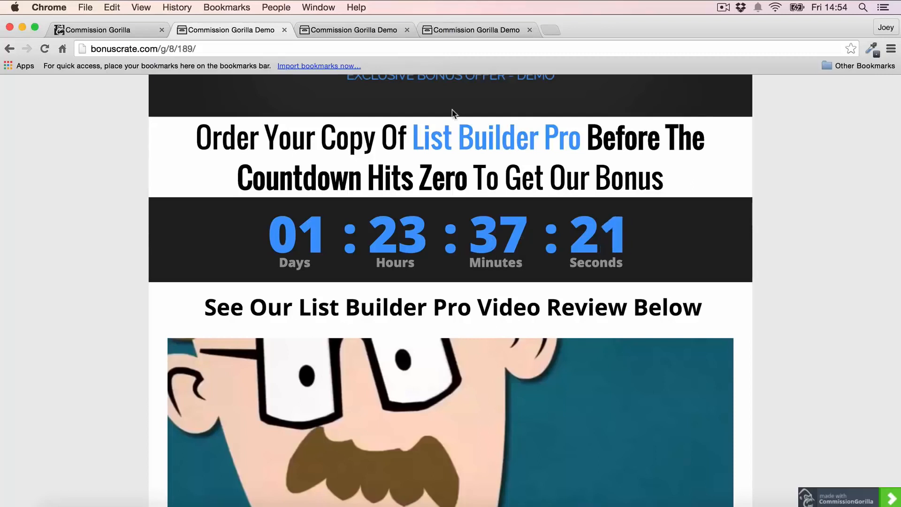
{"action": "left_click", "coordinate": [111, 29]}
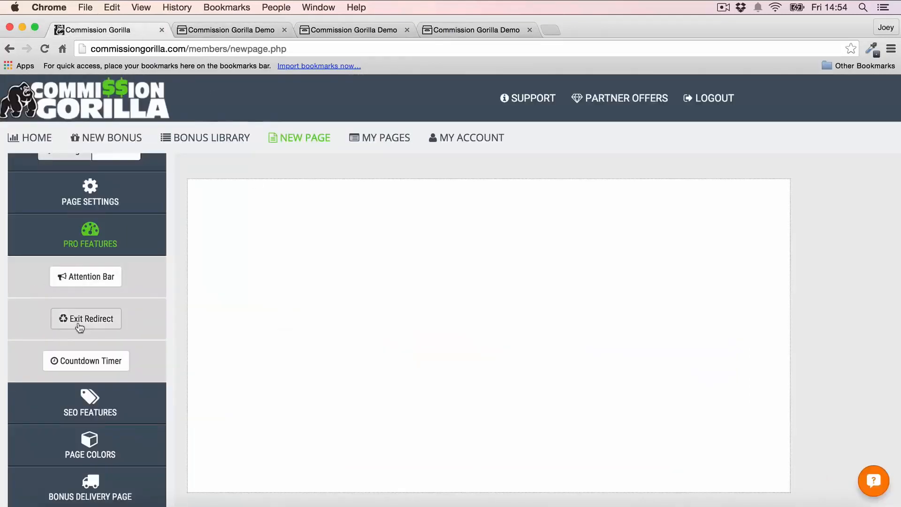
Step: Review the exit redirect demo page, trigger its exit message by trying to leave, stay to see the offer, and return to the page editor
{"action": "left_click", "coordinate": [467, 32]}
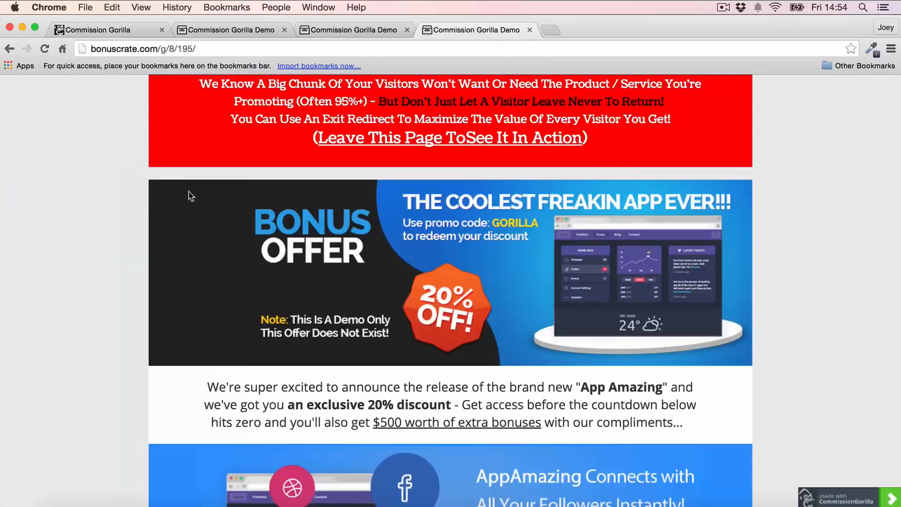
{"action": "scroll", "coordinate": [733, 157], "scroll_direction": "down", "scroll_amount": 6}
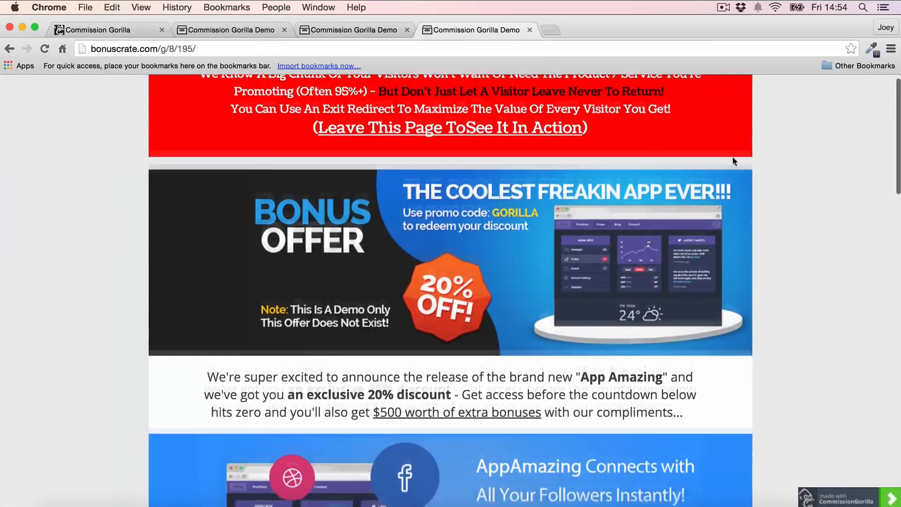
{"action": "scroll", "coordinate": [732, 156], "scroll_direction": "down", "scroll_amount": 11}
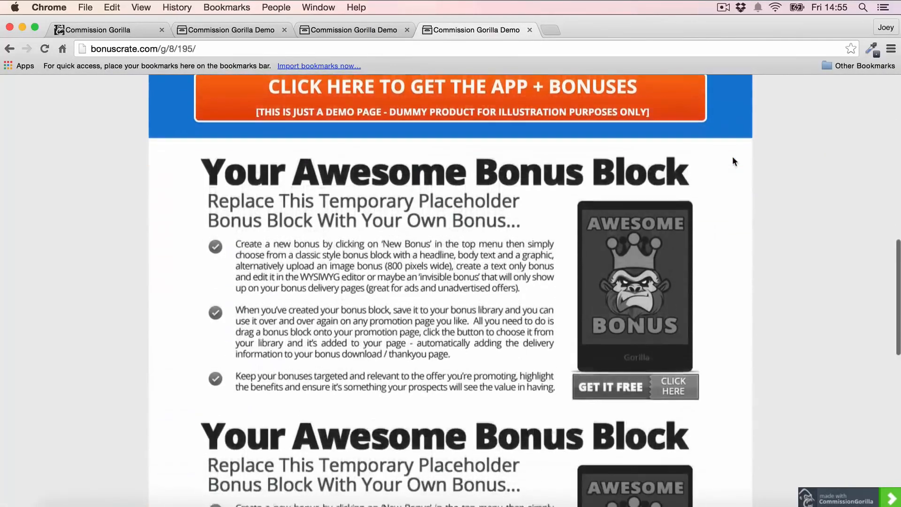
{"action": "scroll", "coordinate": [450, 205], "scroll_direction": "down", "scroll_amount": 8}
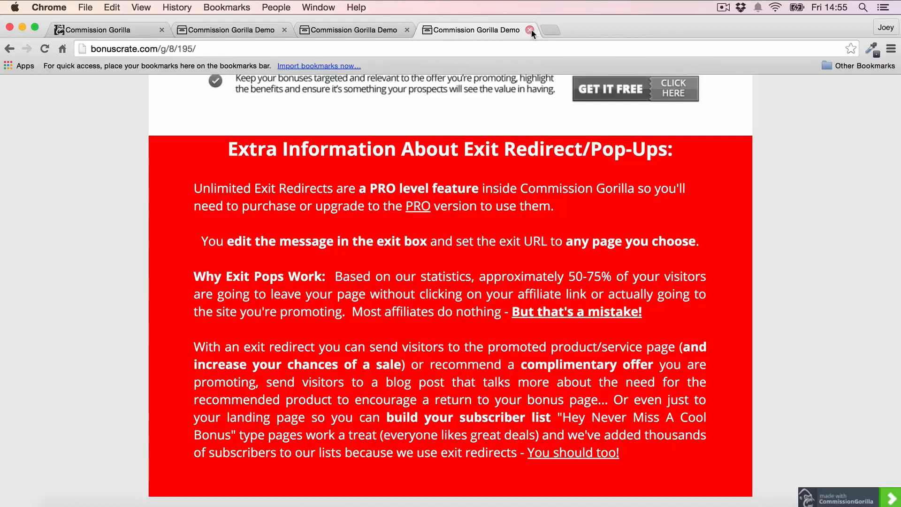
{"action": "left_click", "coordinate": [530, 29]}
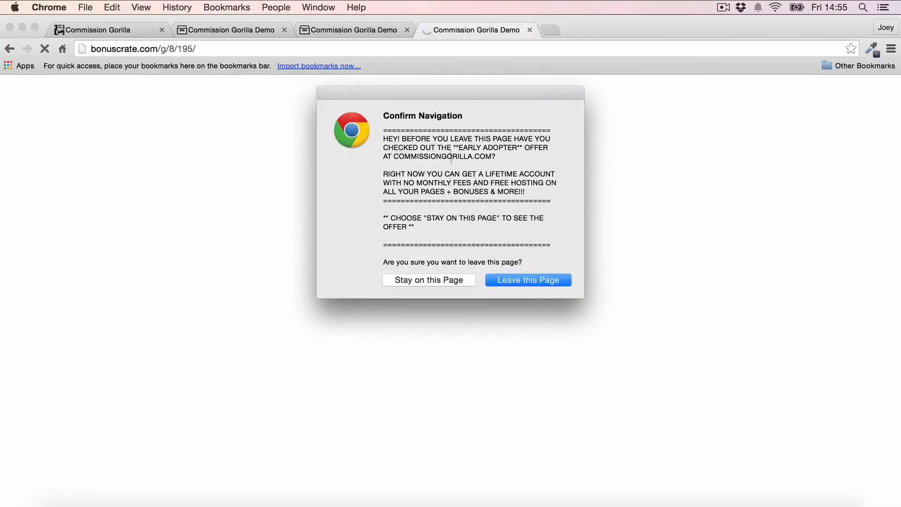
{"action": "left_click", "coordinate": [434, 283]}
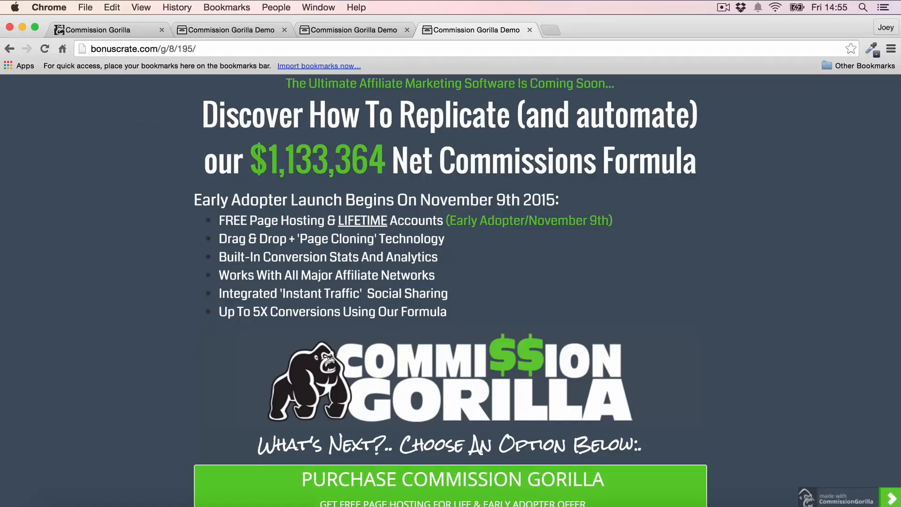
{"action": "left_click", "coordinate": [103, 30]}
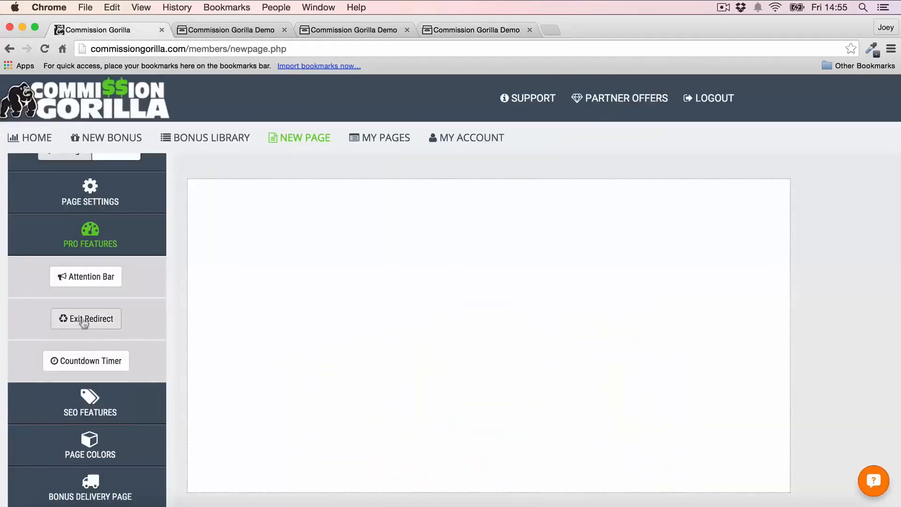
Step: Examine the Freelance Income System demo page for its attention bar and the extra information about attention bars
{"action": "left_click", "coordinate": [359, 31]}
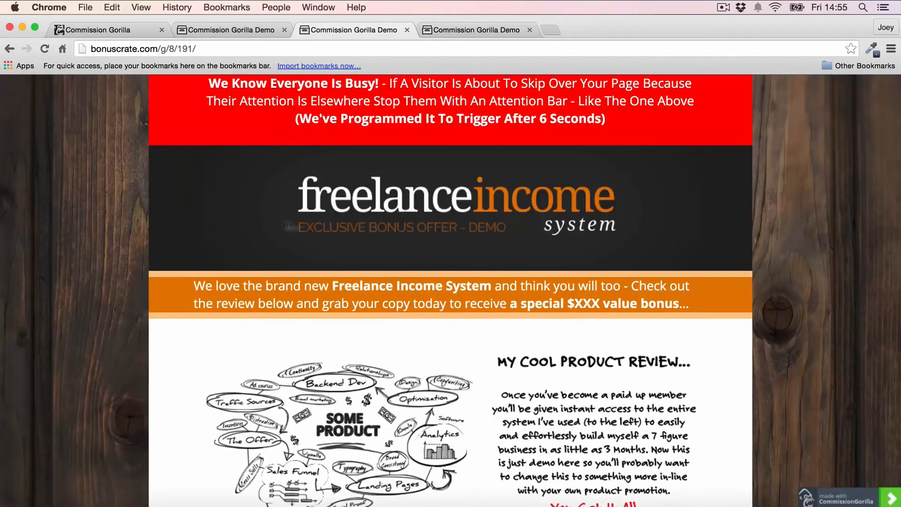
{"action": "scroll", "coordinate": [80, 235], "scroll_direction": "down", "scroll_amount": 3}
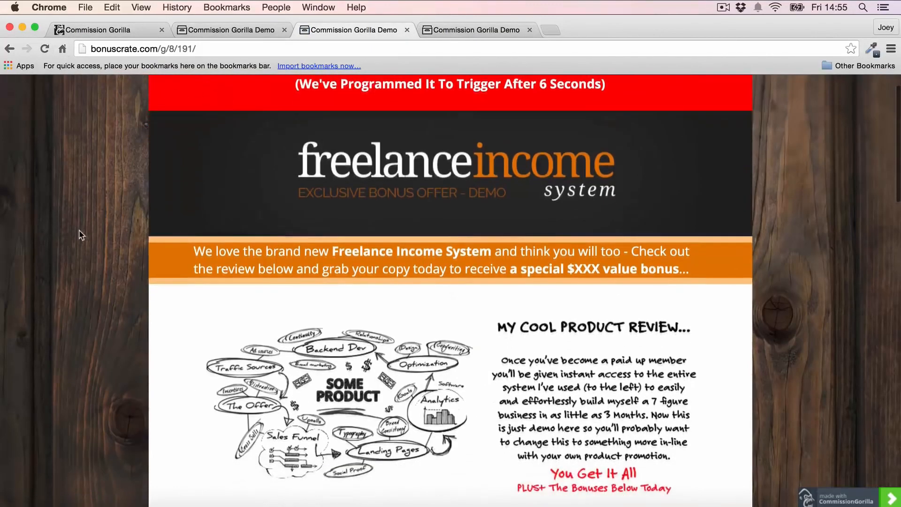
{"action": "scroll", "coordinate": [80, 235], "scroll_direction": "up", "scroll_amount": 3}
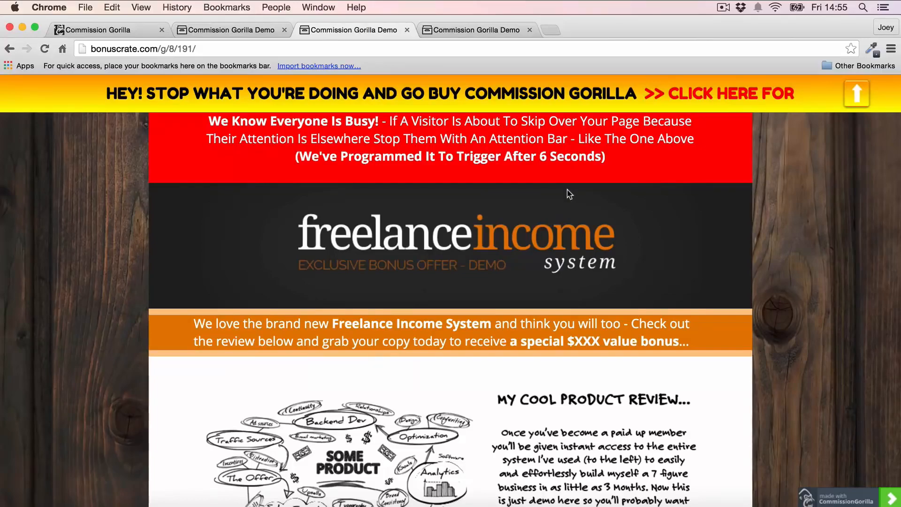
{"action": "scroll", "coordinate": [558, 223], "scroll_direction": "down", "scroll_amount": 20}
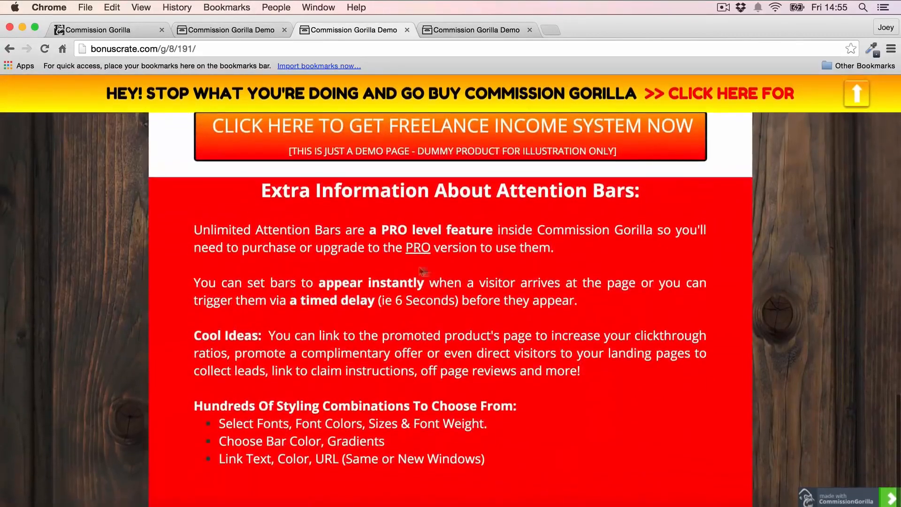
{"action": "scroll", "coordinate": [413, 267], "scroll_direction": "up", "scroll_amount": 2}
{"action": "scroll", "coordinate": [418, 267], "scroll_direction": "up", "scroll_amount": 5}
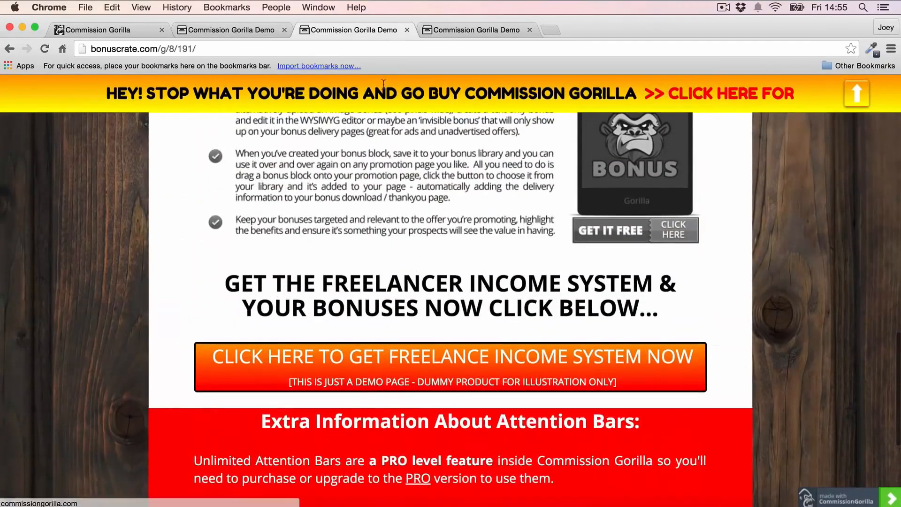
{"action": "scroll", "coordinate": [376, 207], "scroll_direction": "up", "scroll_amount": 4}
{"action": "scroll", "coordinate": [374, 206], "scroll_direction": "up", "scroll_amount": 15}
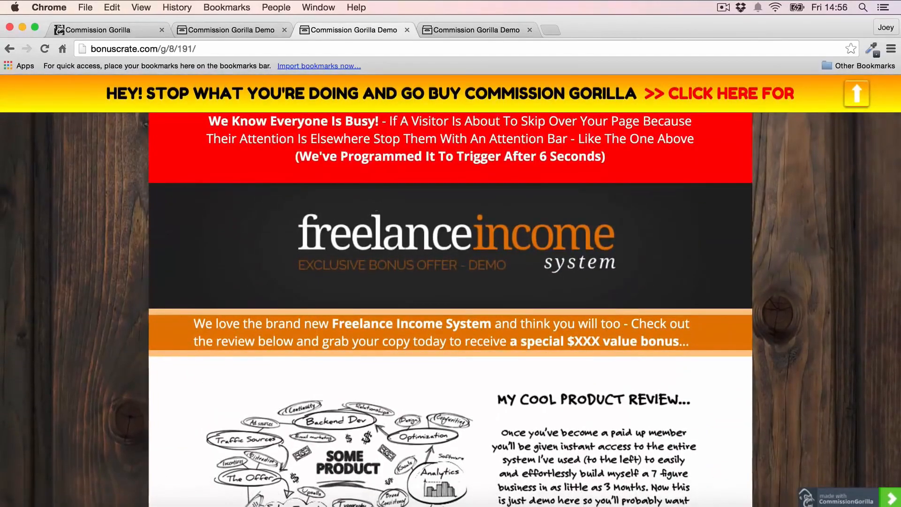
Step: Close all three Commission Gorilla demo pages, leaving only the members area open
{"action": "left_click", "coordinate": [285, 30]}
{"action": "left_click", "coordinate": [285, 30]}
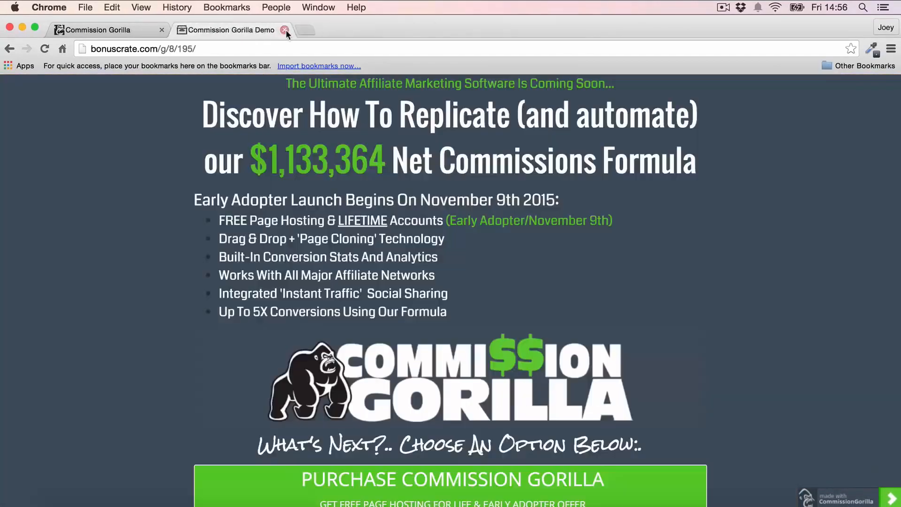
{"action": "left_click", "coordinate": [285, 29]}
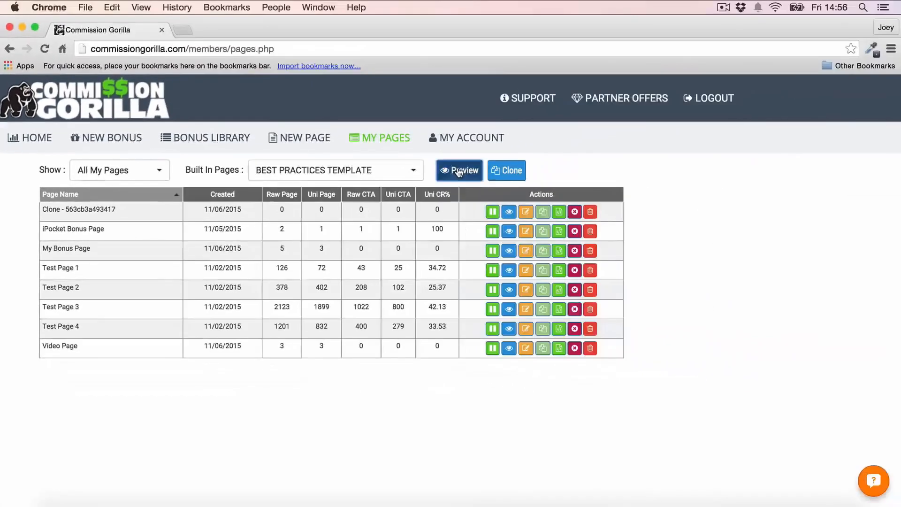
Step: Preview the built-in Best Practices Template, look through its full layout, and close the preview
{"action": "left_click", "coordinate": [611, 151]}
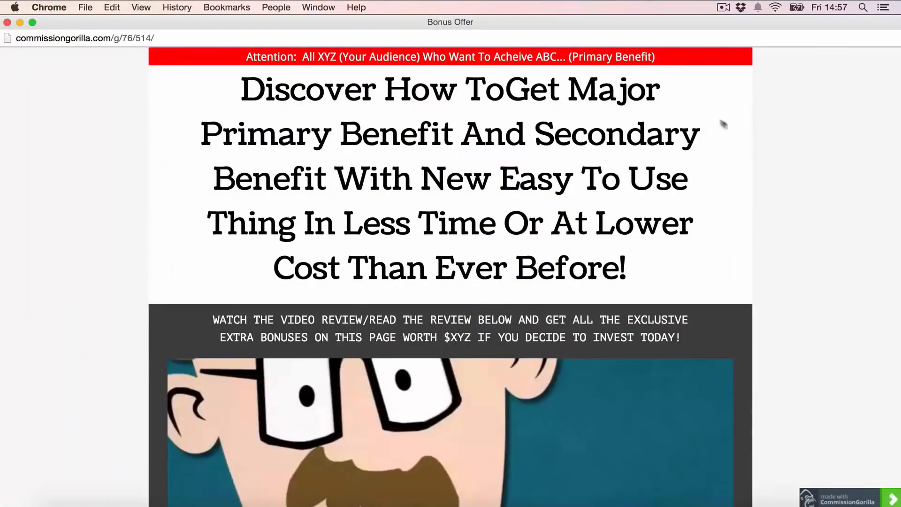
{"action": "scroll", "coordinate": [727, 126], "scroll_direction": "down", "scroll_amount": 5}
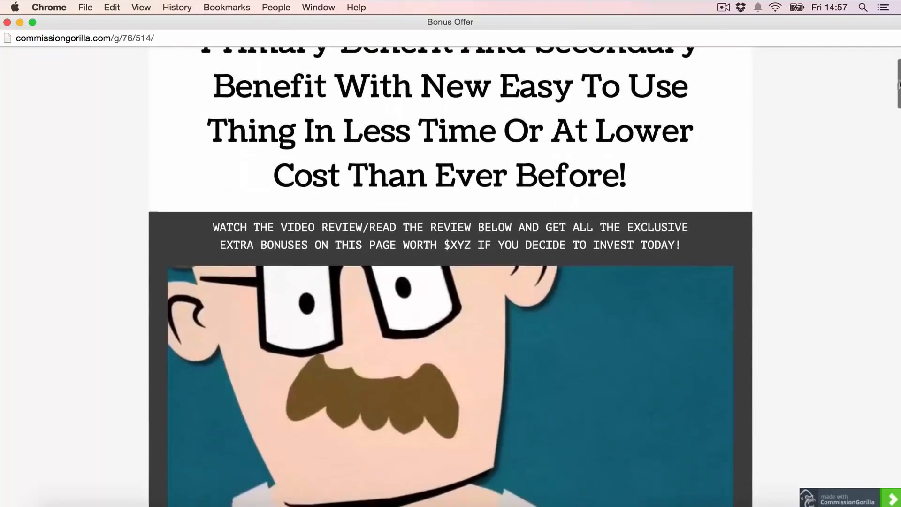
{"action": "left_click_drag", "start_coordinate": [900, 80], "coordinate": [891, 447]}
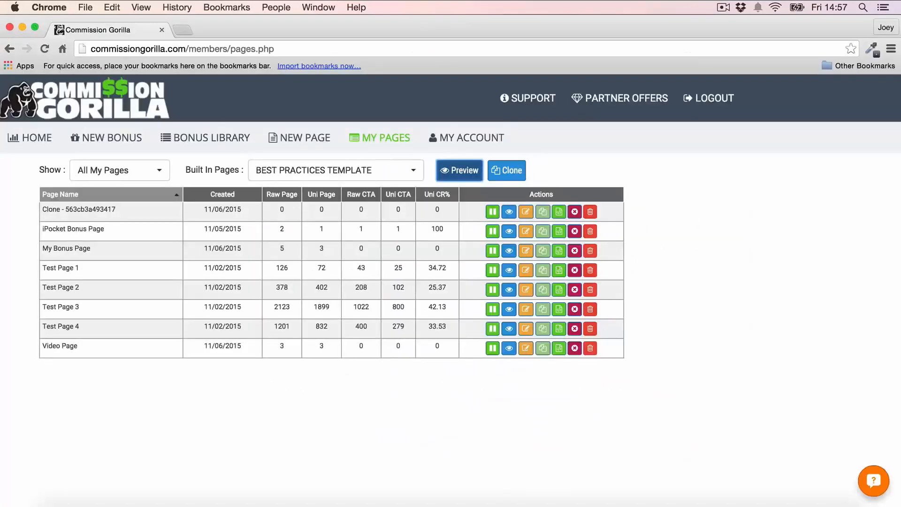
{"action": "left_click", "coordinate": [5, 29]}
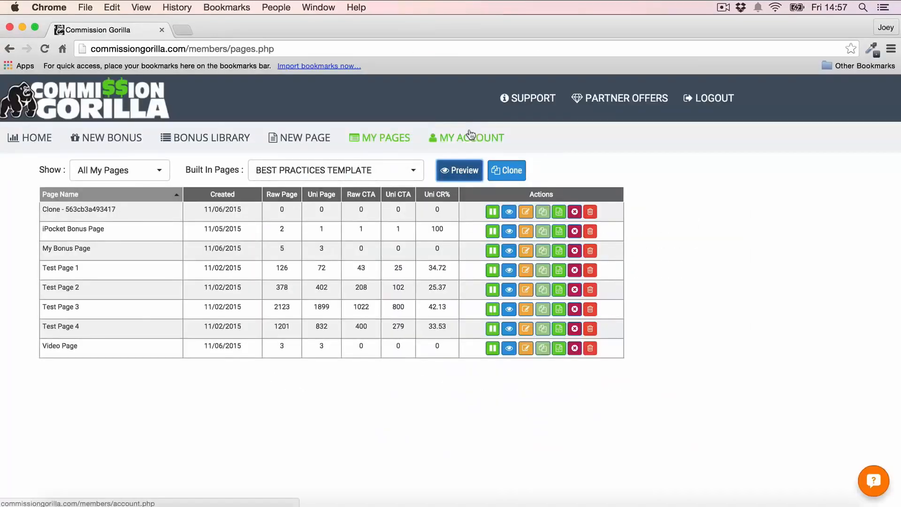
Step: Clone the Best Practices Template, acknowledge the cloned page notice, and look over the page's blocks
{"action": "left_click", "coordinate": [512, 171]}
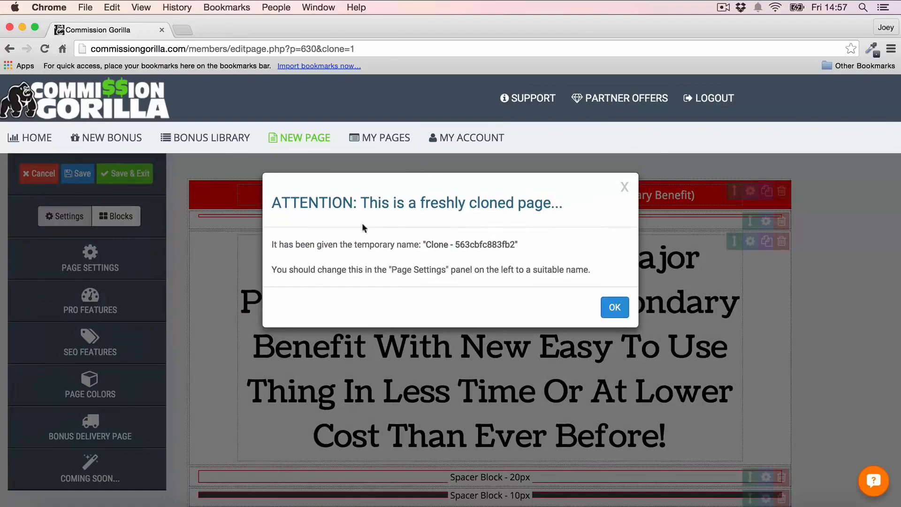
{"action": "left_click", "coordinate": [615, 307]}
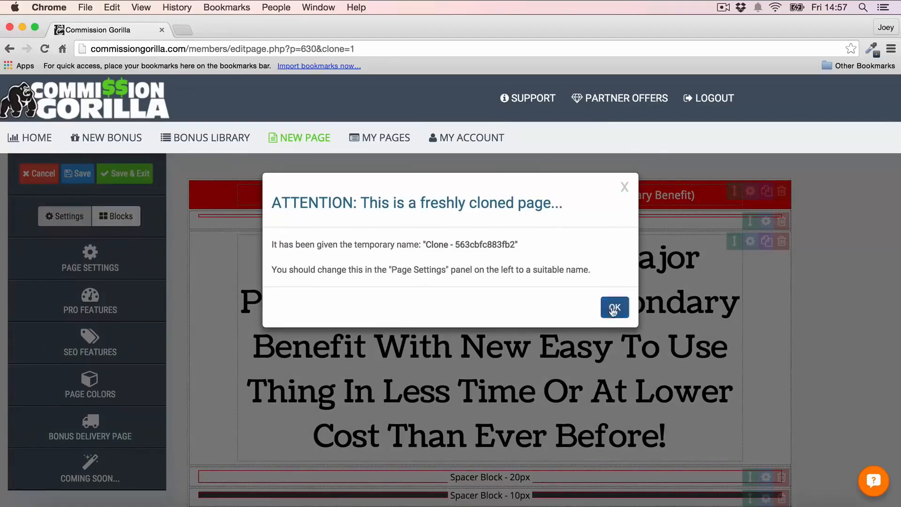
{"action": "scroll", "coordinate": [758, 202], "scroll_direction": "down", "scroll_amount": 20}
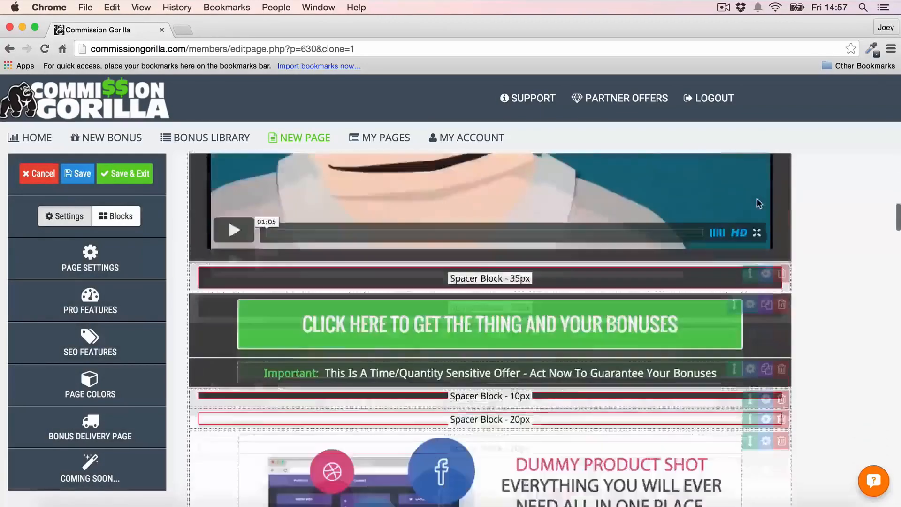
{"action": "scroll", "coordinate": [758, 203], "scroll_direction": "down", "scroll_amount": 5}
{"action": "scroll", "coordinate": [758, 202], "scroll_direction": "up", "scroll_amount": 20}
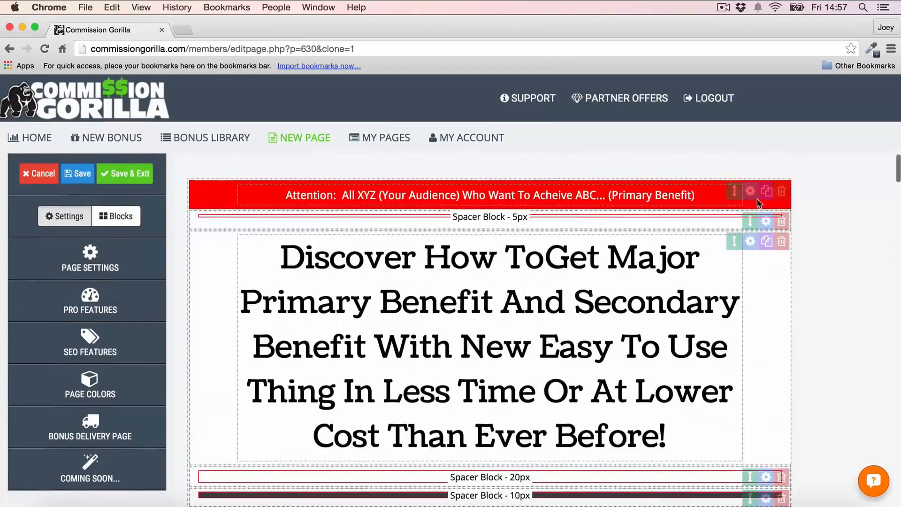
Step: Replace the cloned page's main headline with "Your Own Headline"
{"action": "left_click", "coordinate": [406, 272]}
{"action": "left_click_drag", "start_coordinate": [269, 257], "coordinate": [686, 446]}
{"action": "type", "text": "yOU"}
{"action": "key", "text": "BackSpace"}
{"action": "key", "text": "BackSpace"}
{"action": "key", "text": "BackSpace"}
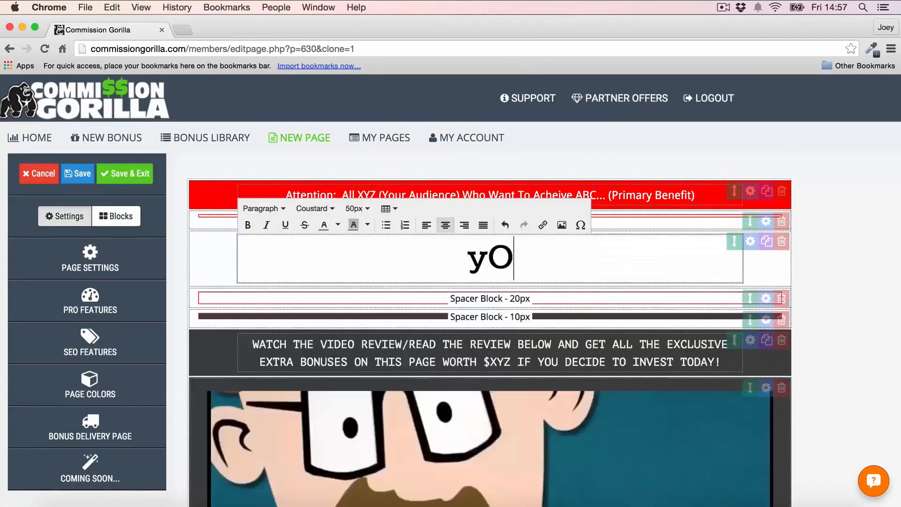
{"action": "type", "text": "Your Own Headline"}
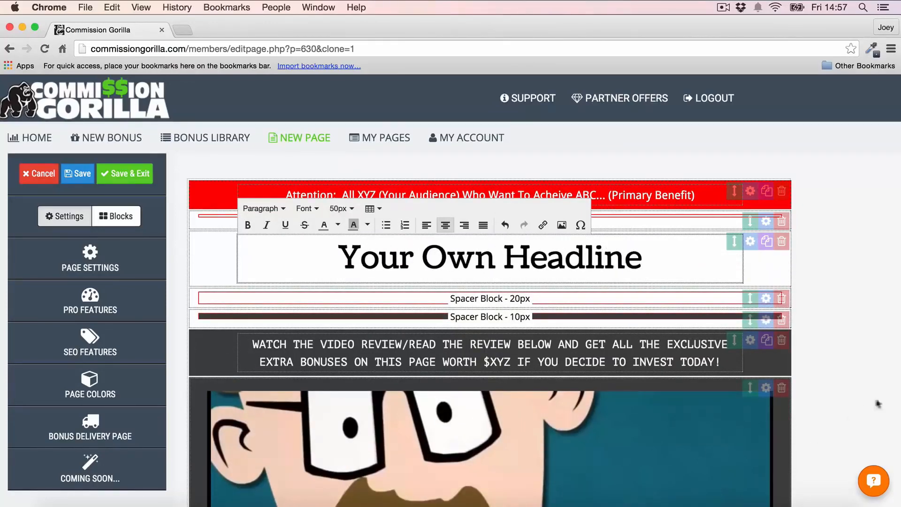
{"action": "left_click", "coordinate": [841, 334]}
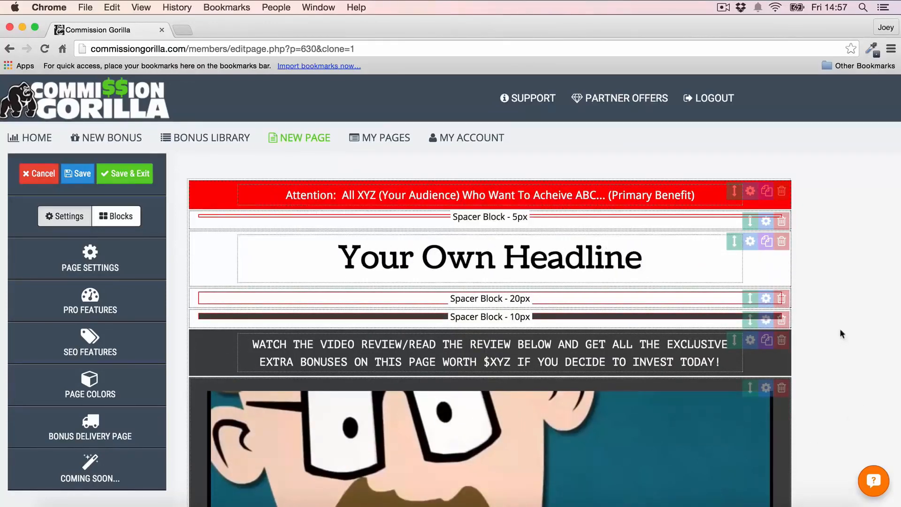
Step: Set the main text of the green CTA button below the video to "change" and apply it
{"action": "mouse_move", "coordinate": [743, 201]}
{"action": "left_mouse_down"}
{"action": "mouse_move", "coordinate": [739, 193]}
{"action": "mouse_move", "coordinate": [748, 324]}
{"action": "mouse_move", "coordinate": [746, 219]}
{"action": "left_mouse_up"}
{"action": "scroll", "coordinate": [807, 235], "scroll_direction": "down", "scroll_amount": 10}
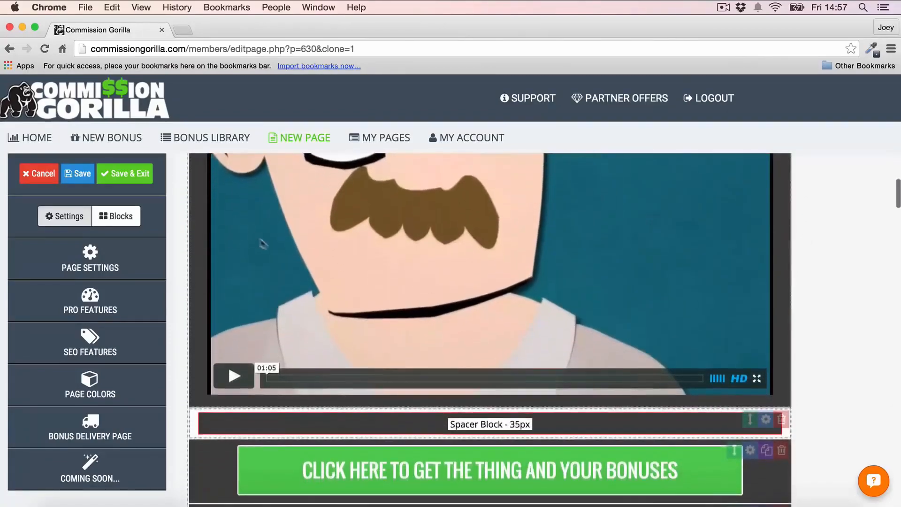
{"action": "scroll", "coordinate": [369, 265], "scroll_direction": "down", "scroll_amount": 4}
{"action": "left_click", "coordinate": [385, 274]}
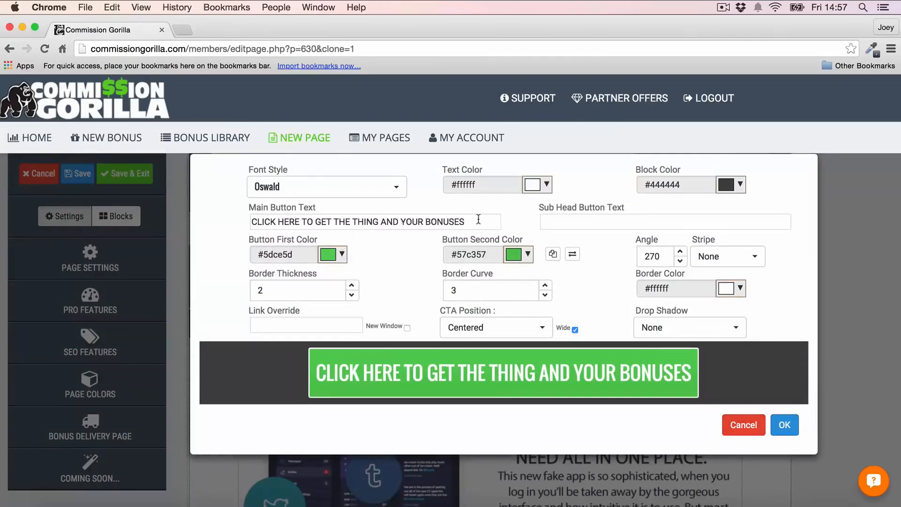
{"action": "triple_click", "coordinate": [478, 219]}
{"action": "type", "text": "change"}
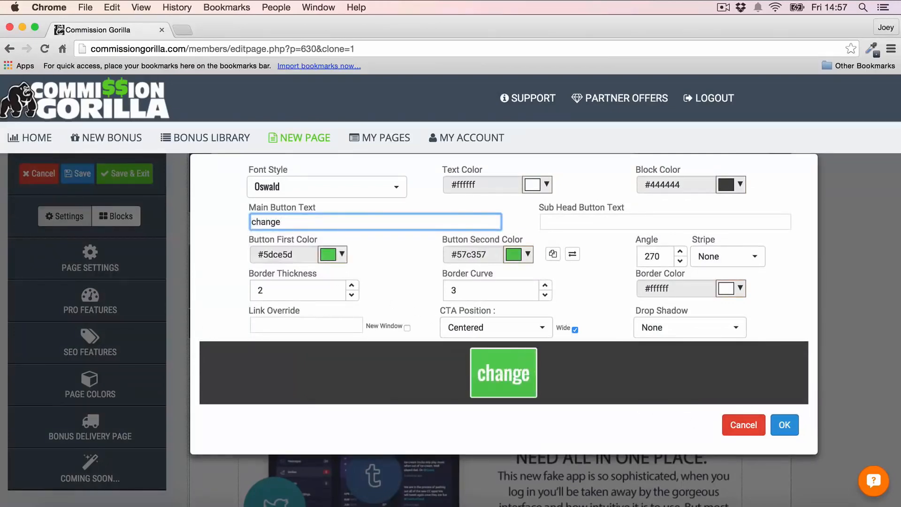
{"action": "left_click", "coordinate": [784, 425]}
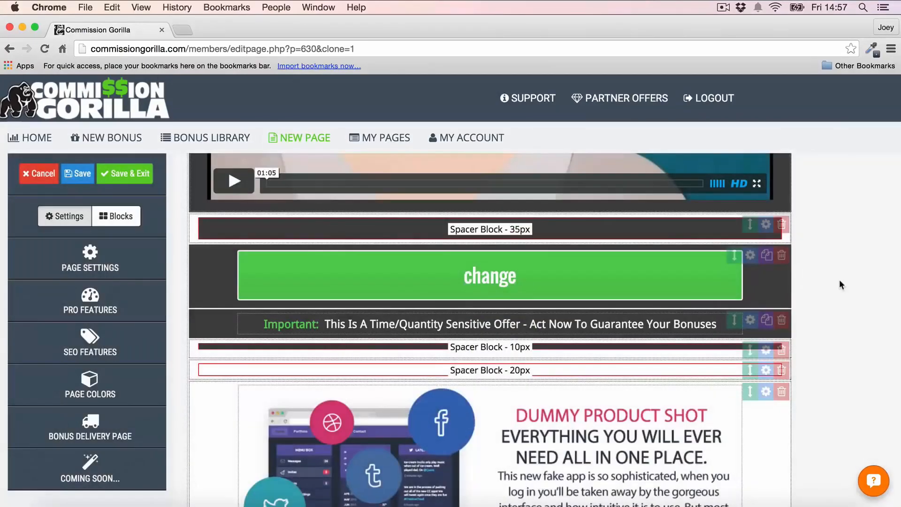
Step: Delete the placeholder bonus block beneath the Bonus #2 heading and confirm its permanent removal
{"action": "scroll", "coordinate": [839, 280], "scroll_direction": "down", "scroll_amount": 5}
{"action": "scroll", "coordinate": [839, 284], "scroll_direction": "down", "scroll_amount": 10}
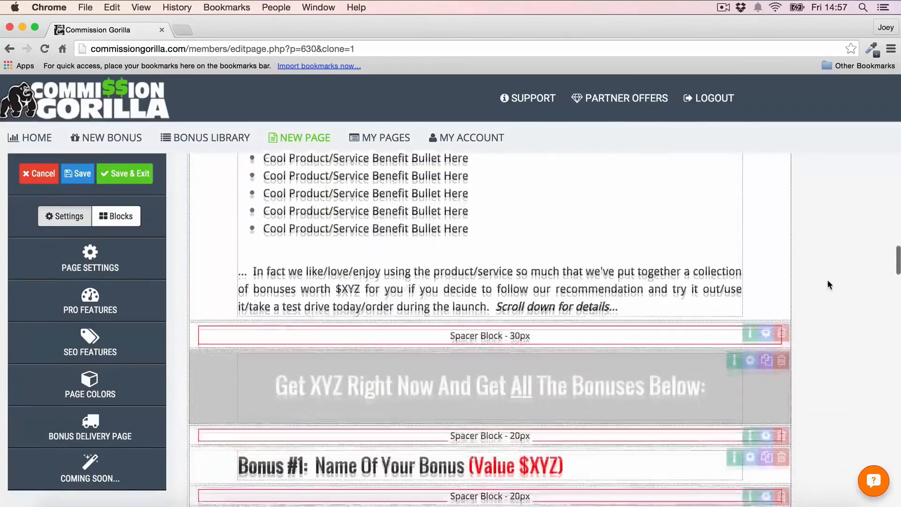
{"action": "scroll", "coordinate": [818, 253], "scroll_direction": "down", "scroll_amount": 5}
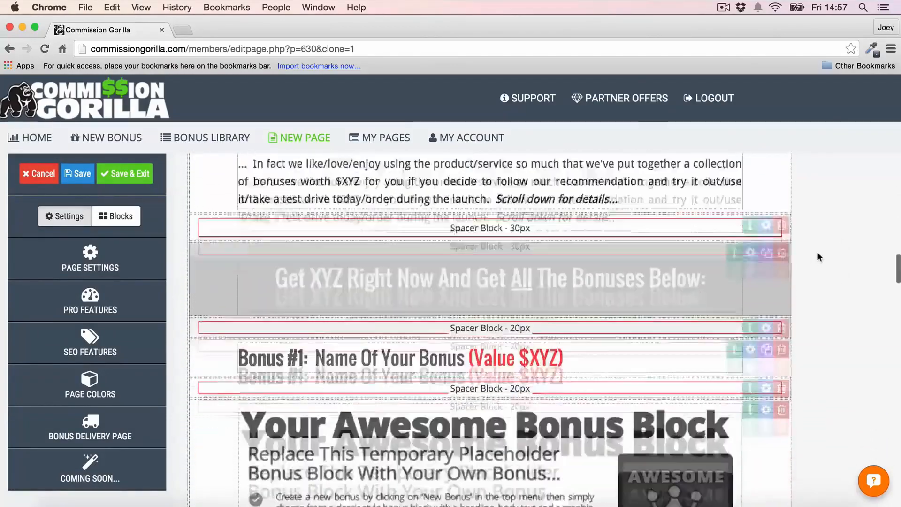
{"action": "scroll", "coordinate": [817, 252], "scroll_direction": "down", "scroll_amount": 12}
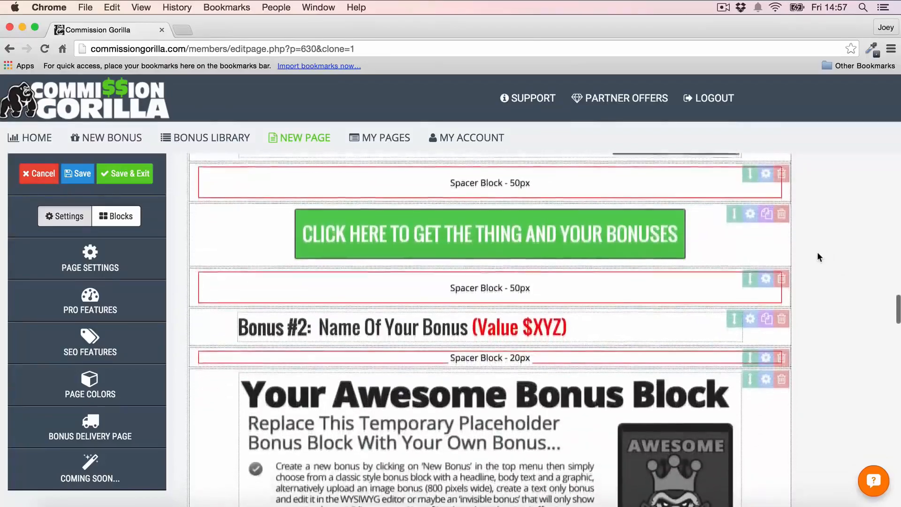
{"action": "scroll", "coordinate": [817, 257], "scroll_direction": "down", "scroll_amount": 15}
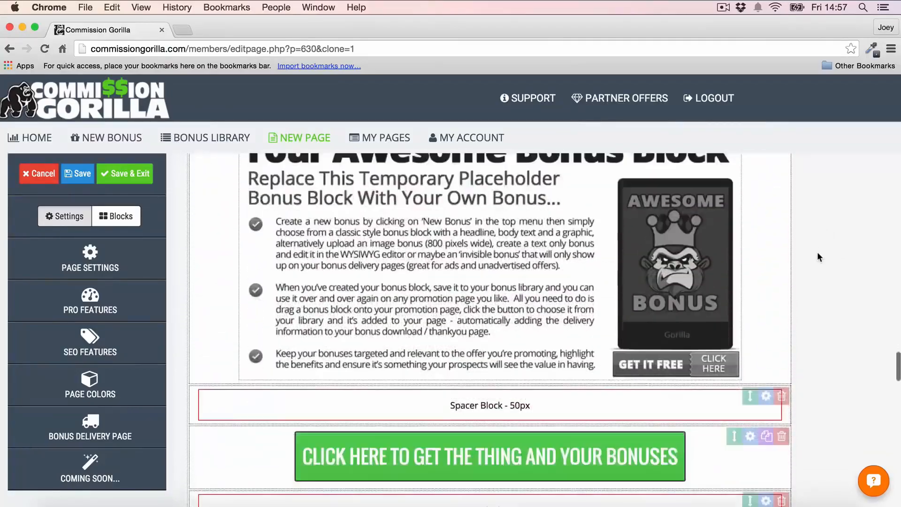
{"action": "scroll", "coordinate": [817, 257], "scroll_direction": "up", "scroll_amount": 12}
{"action": "scroll", "coordinate": [818, 251], "scroll_direction": "up", "scroll_amount": 5}
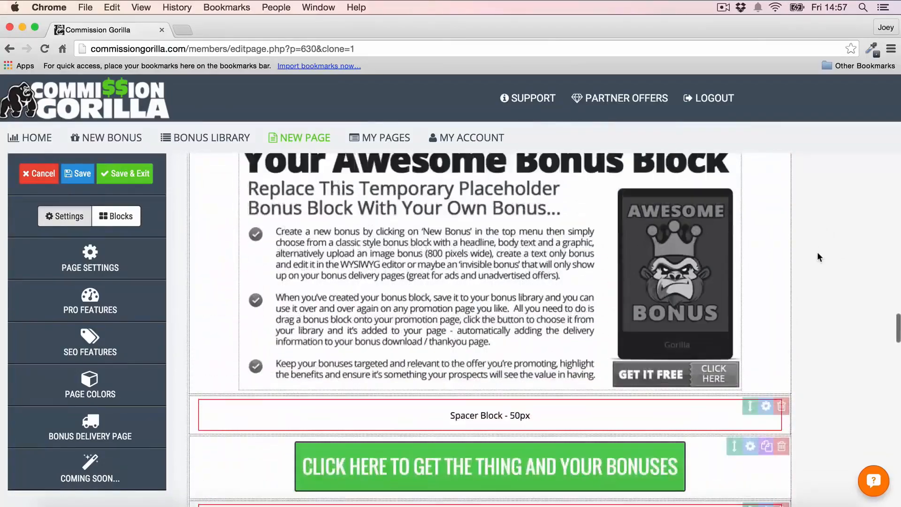
{"action": "scroll", "coordinate": [411, 219], "scroll_direction": "up", "scroll_amount": 1}
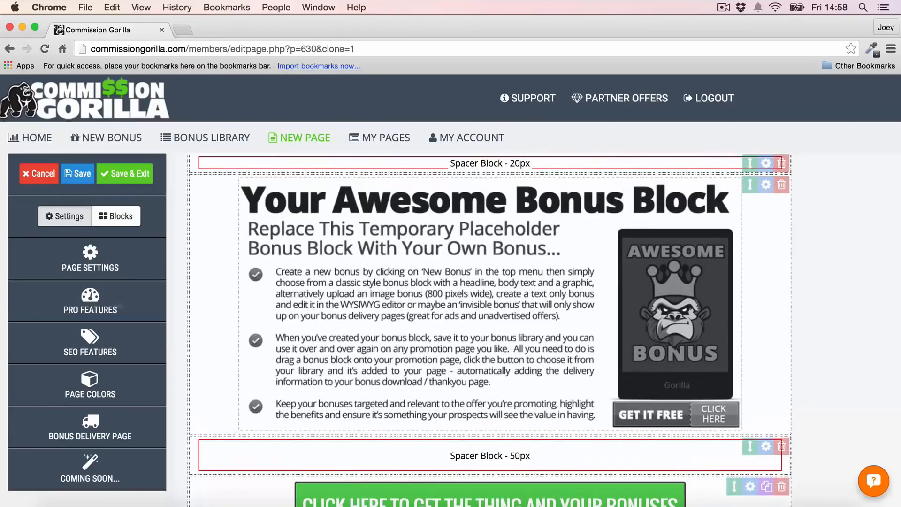
{"action": "scroll", "coordinate": [569, 237], "scroll_direction": "up", "scroll_amount": 1}
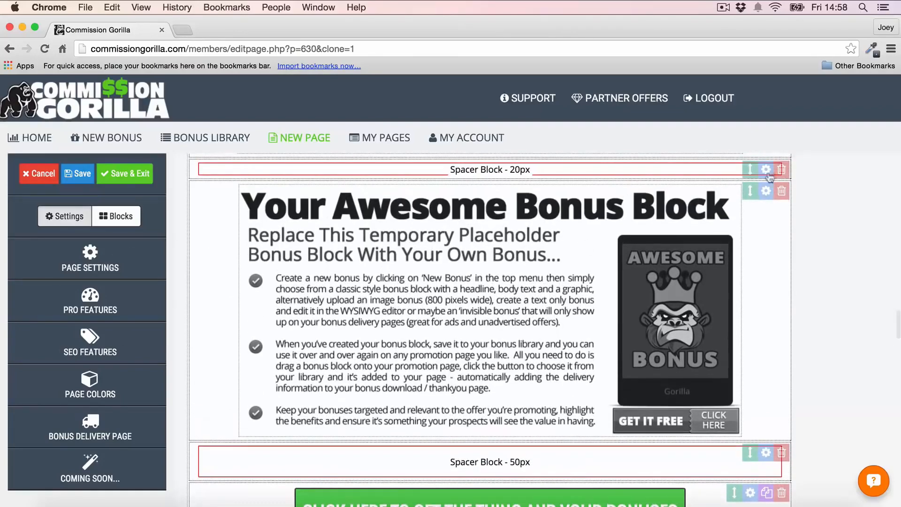
{"action": "left_click", "coordinate": [781, 193]}
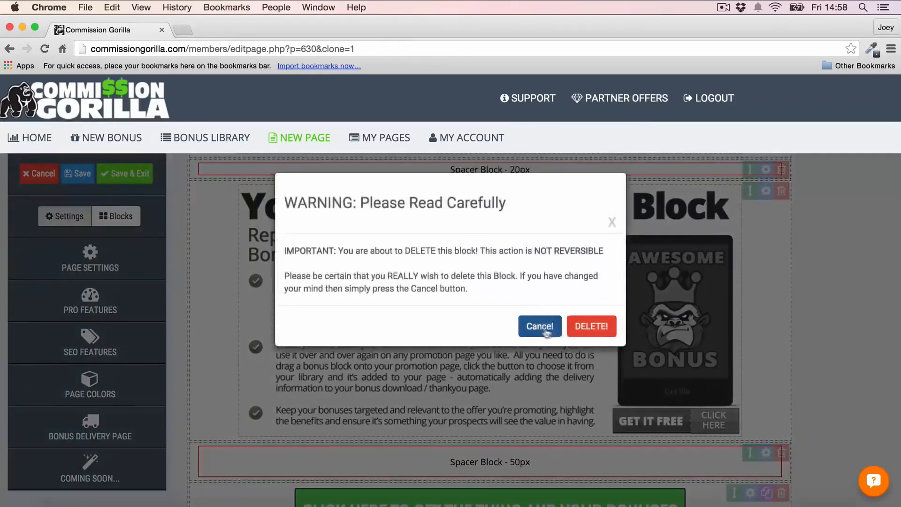
{"action": "left_click", "coordinate": [590, 326]}
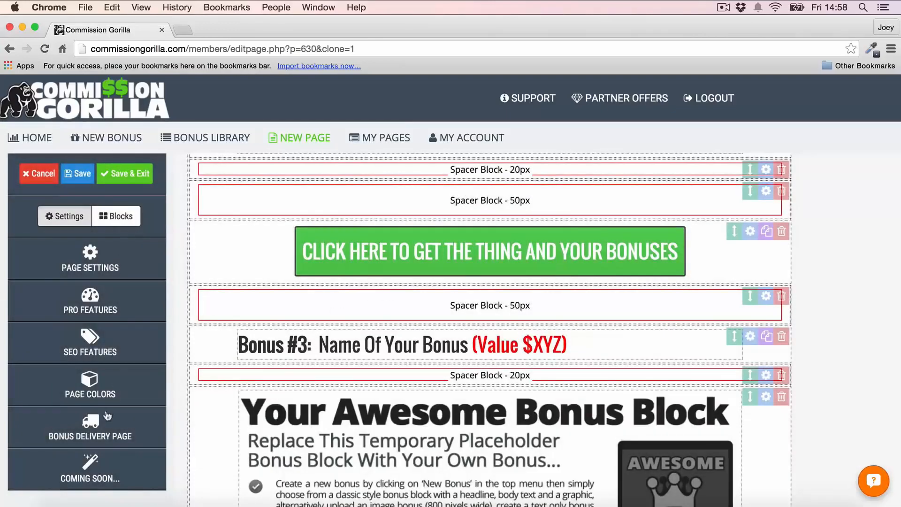
Step: Add a Bonus Block, place it directly beneath the Bonus #5 heading, and fill it with the saved bonus "Bonus Example"
{"action": "left_click", "coordinate": [116, 216]}
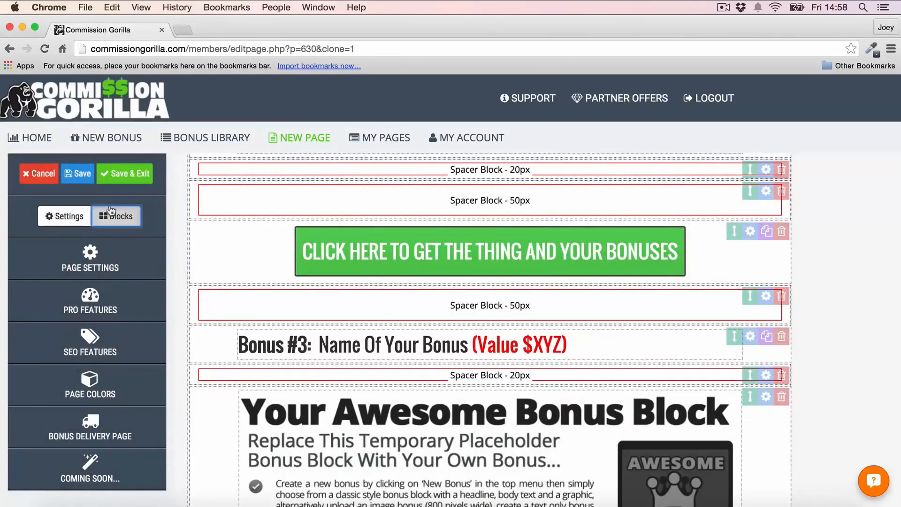
{"action": "left_click", "coordinate": [87, 434]}
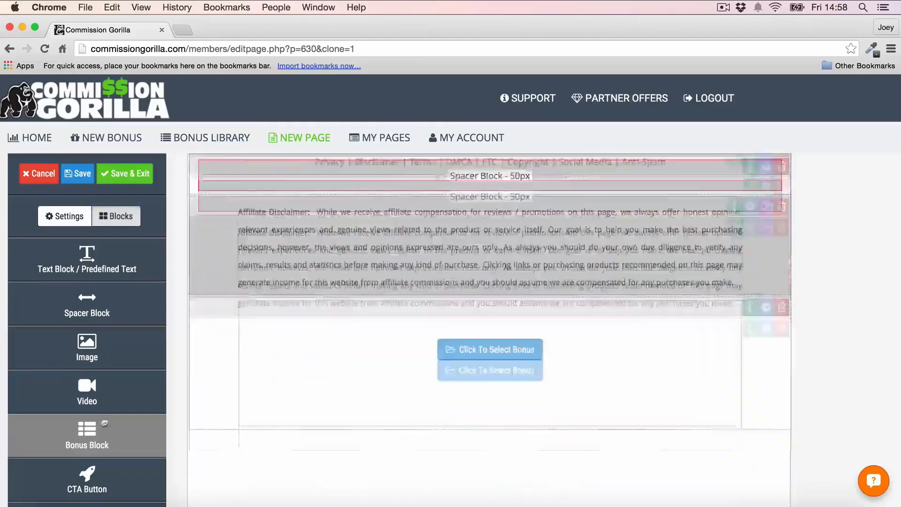
{"action": "left_click_drag", "start_coordinate": [743, 196], "coordinate": [737, 300]}
{"action": "left_click", "coordinate": [497, 328]}
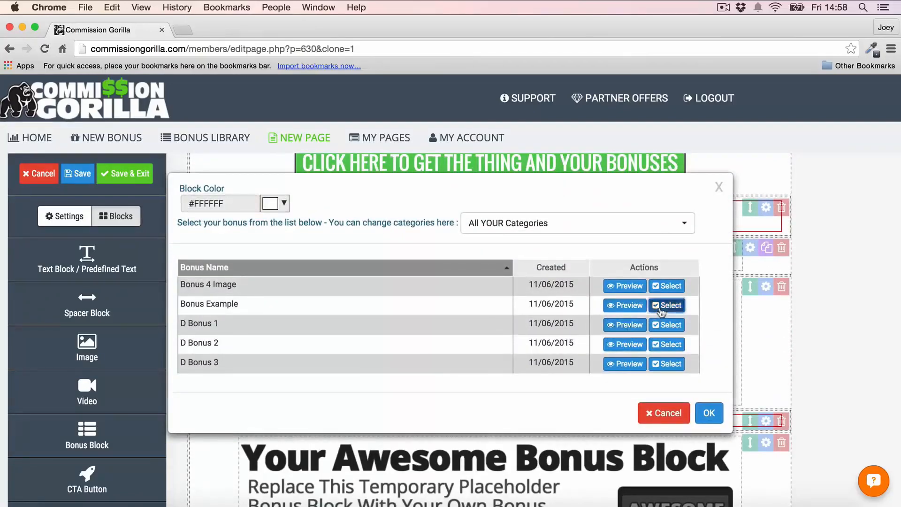
{"action": "left_click", "coordinate": [667, 306]}
{"action": "scroll", "coordinate": [832, 244], "scroll_direction": "down", "scroll_amount": 5}
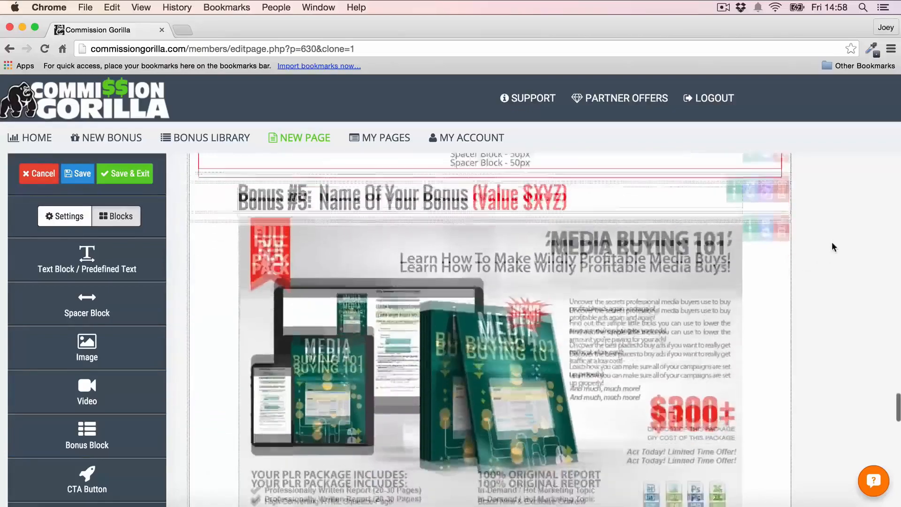
{"action": "scroll", "coordinate": [832, 244], "scroll_direction": "up", "scroll_amount": 5}
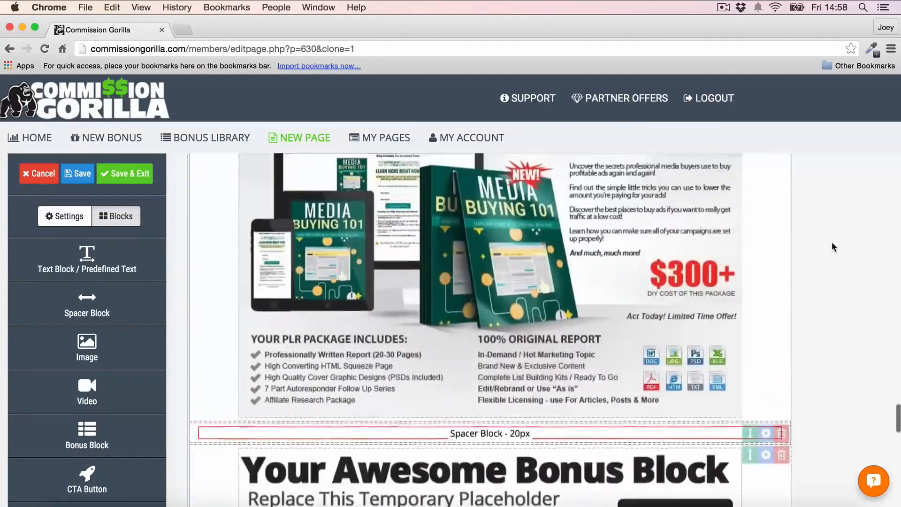
Step: Open the account page and look over the account information, JVZoo ID, WordPress integration, and bonus downloads sections
{"action": "scroll", "coordinate": [832, 241], "scroll_direction": "up", "scroll_amount": 10}
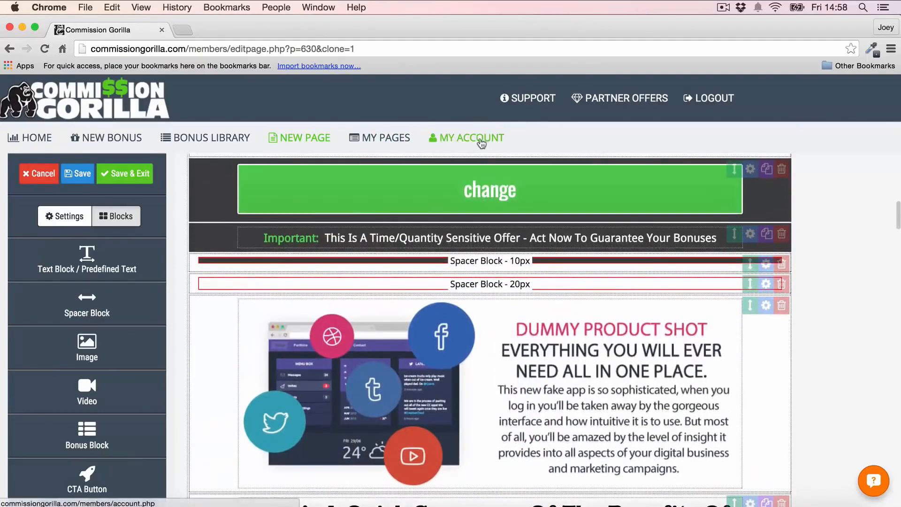
{"action": "left_click", "coordinate": [479, 140]}
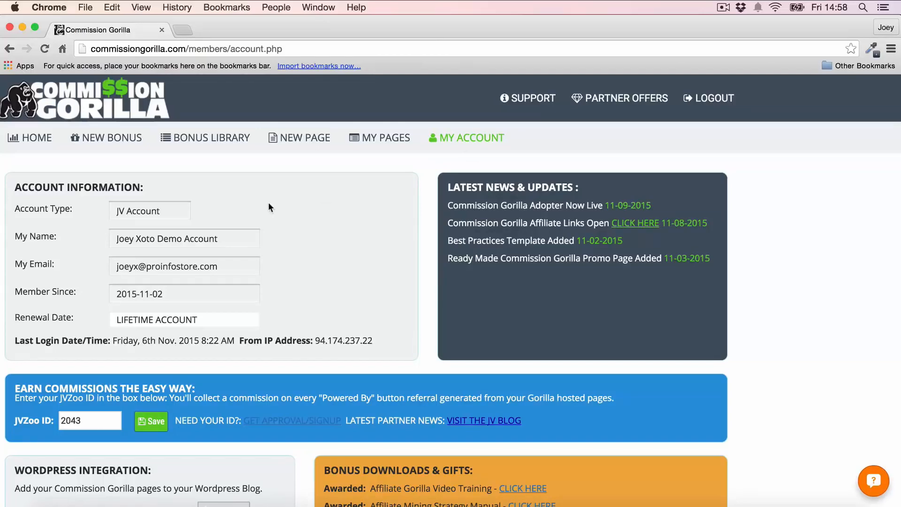
{"action": "scroll", "coordinate": [269, 202], "scroll_direction": "down", "scroll_amount": 5}
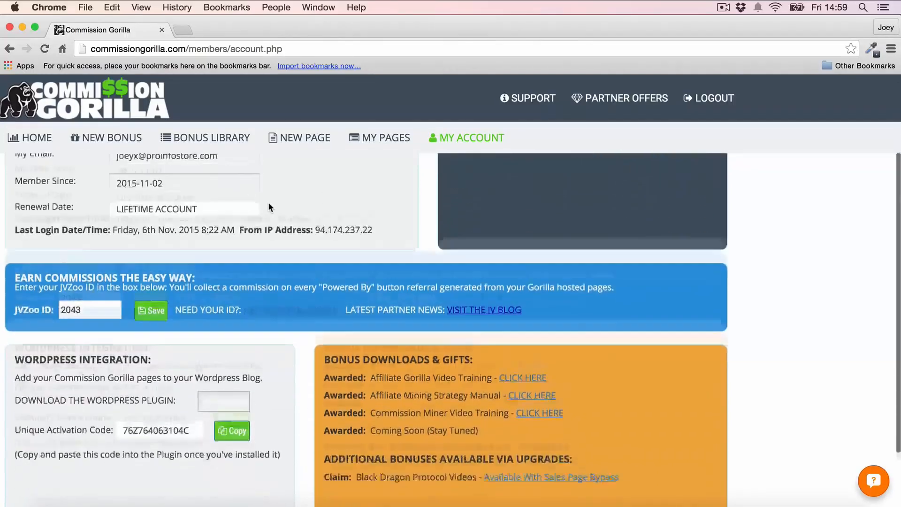